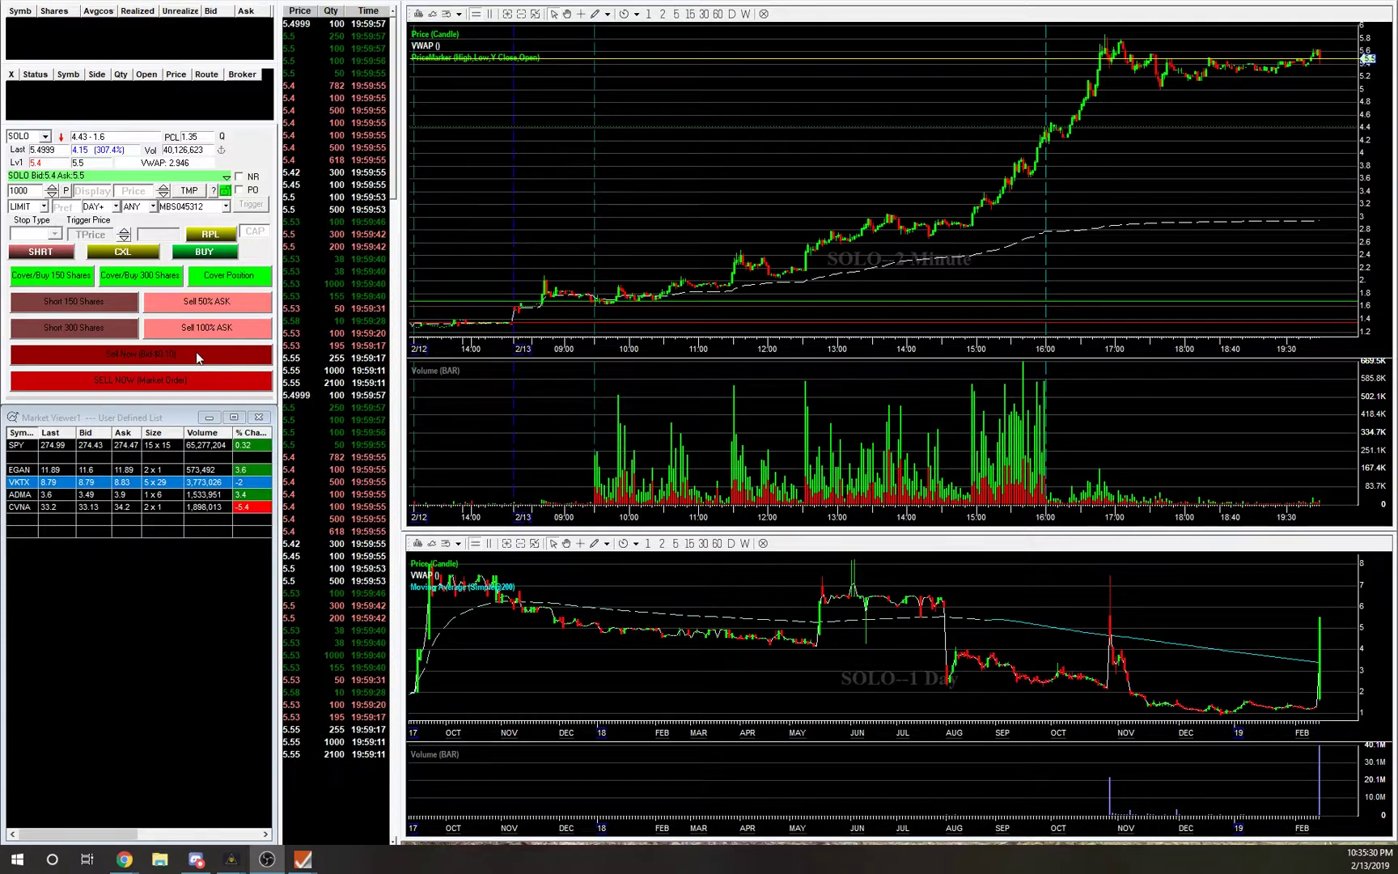
Bring forward the main SURE Trader window with its Trades, Account, Closed Positions and Alert & Trigger panels.
{"action": "mouse_move", "coordinate": [306, 859]}
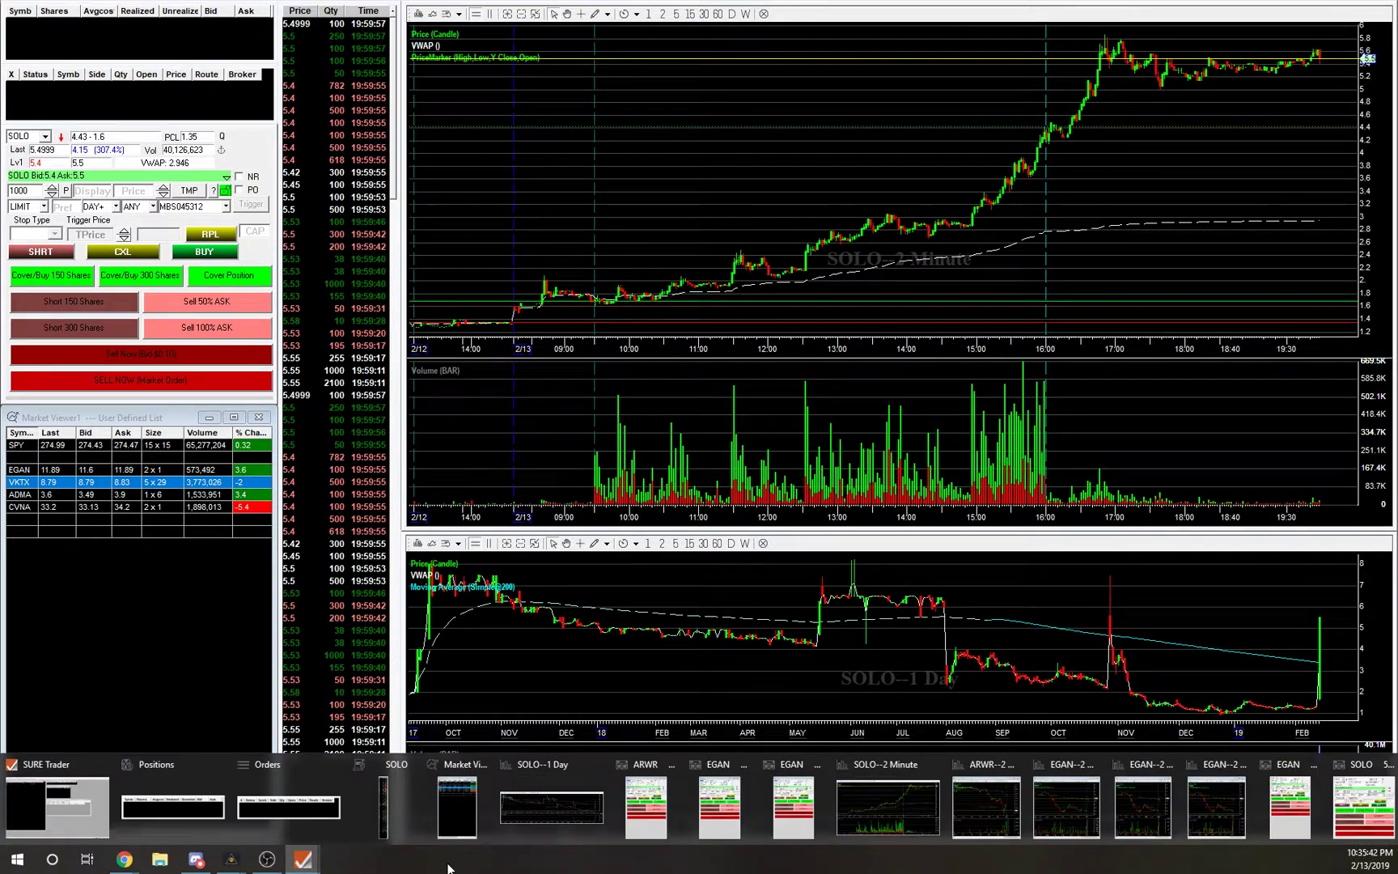
{"action": "left_click", "coordinate": [55, 804]}
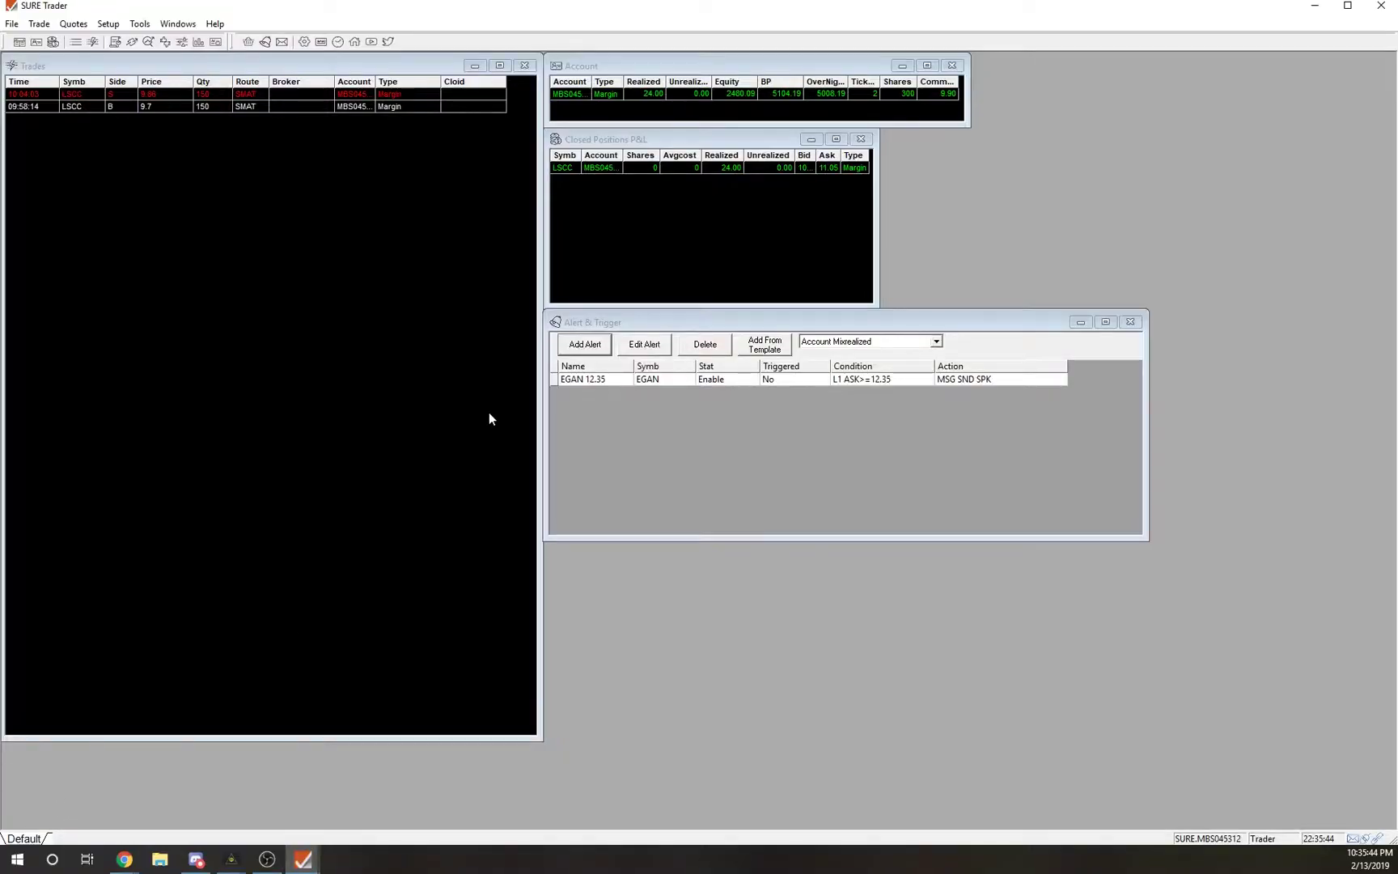
Open a new montage, switch it to the Default style and trim it to its order rows.
{"action": "left_click", "coordinate": [107, 24]}
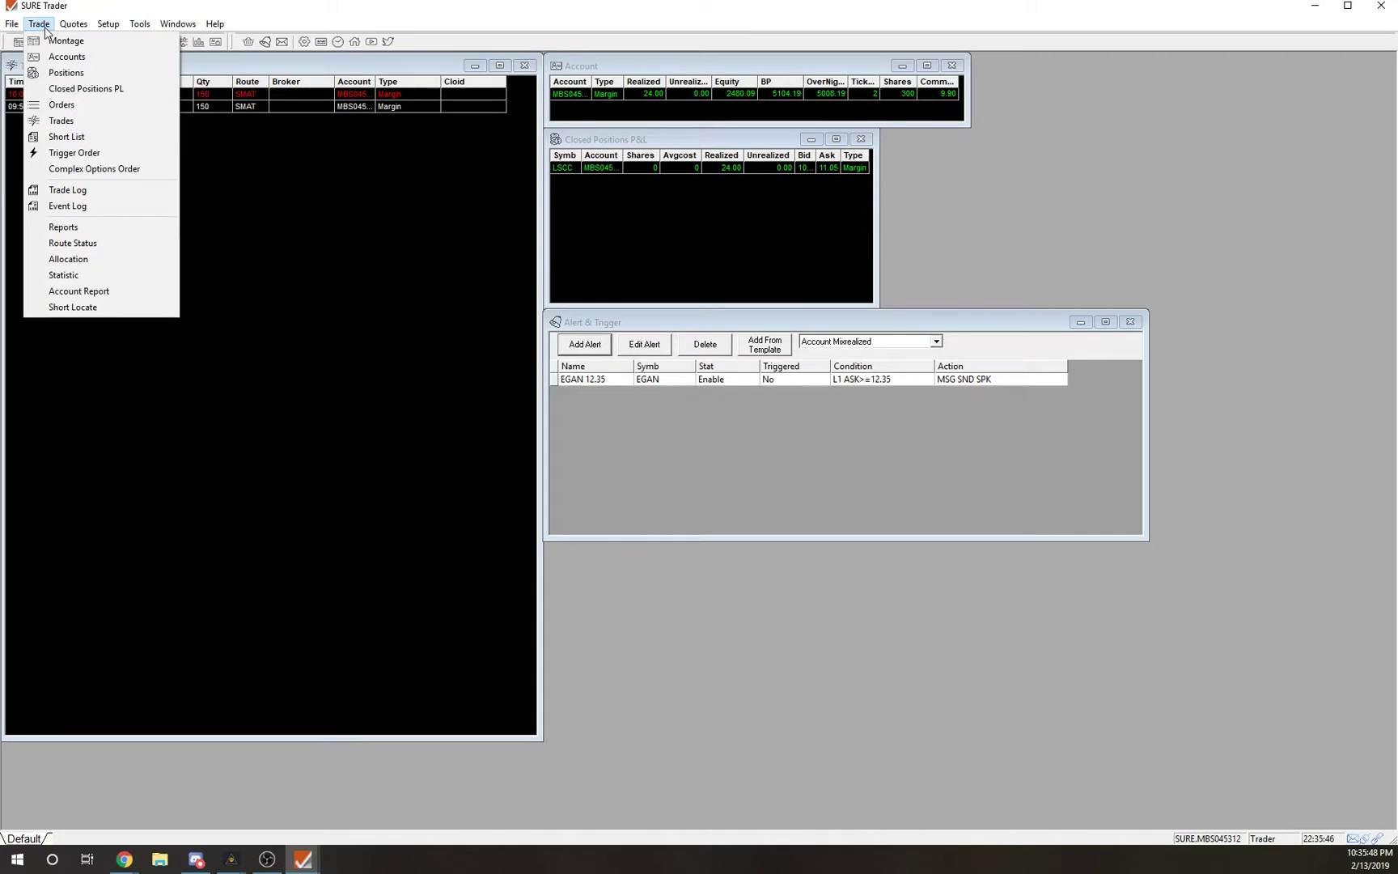
{"action": "left_click", "coordinate": [67, 41]}
{"action": "left_click_drag", "start_coordinate": [311, 254], "coordinate": [352, 214]}
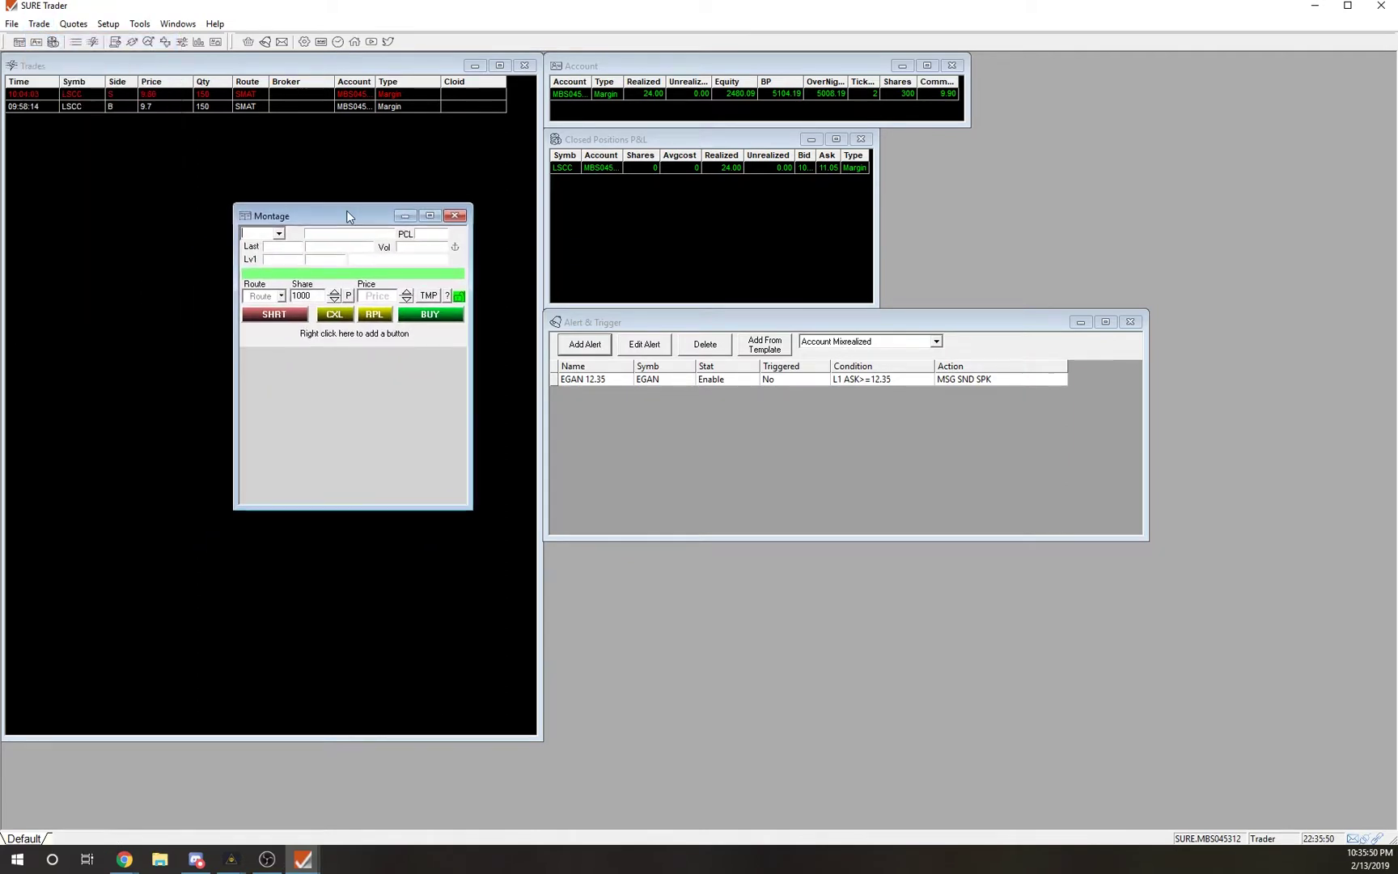
{"action": "right_click", "coordinate": [343, 291]}
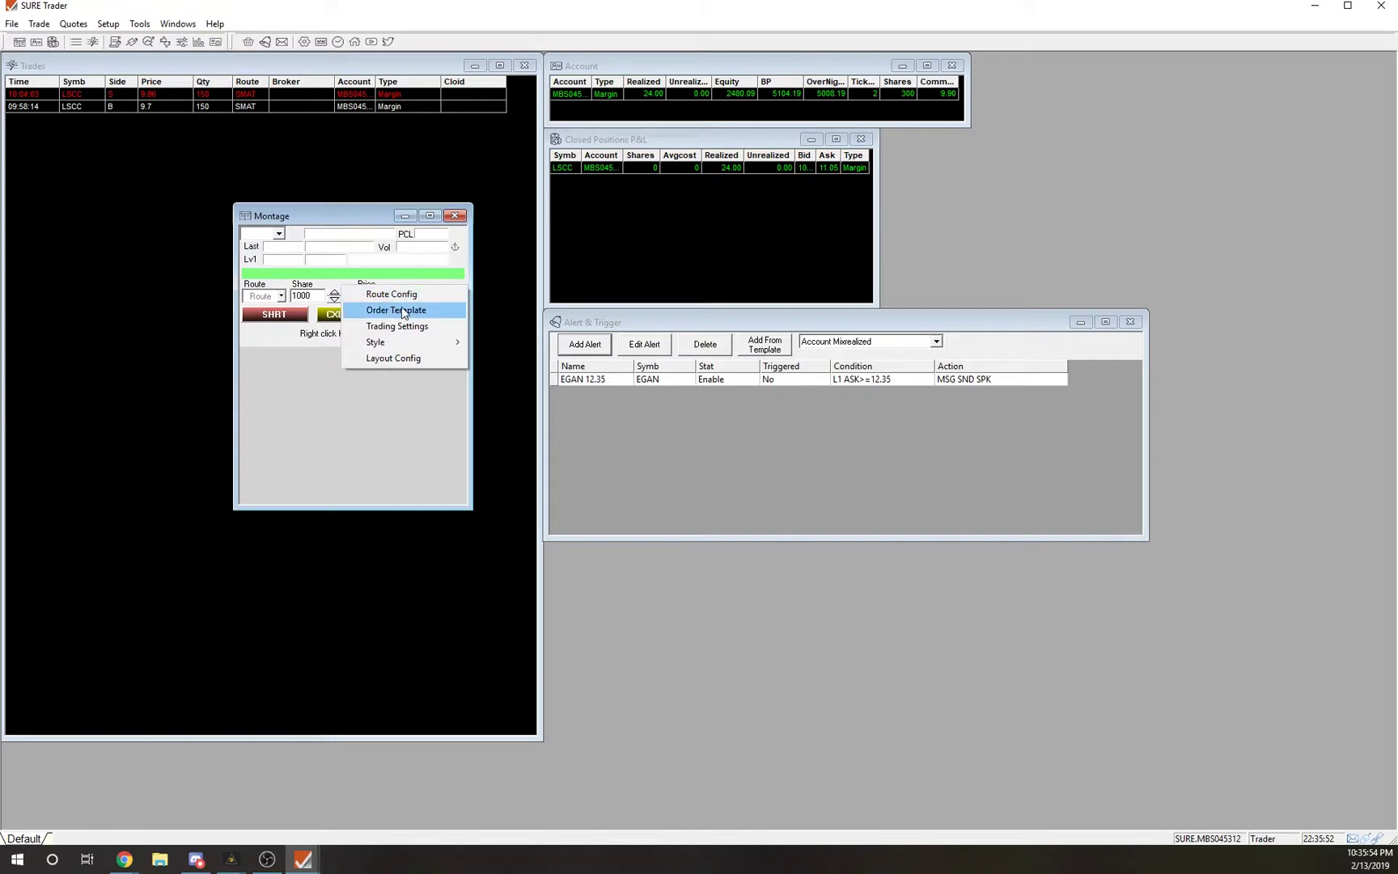
{"action": "mouse_move", "coordinate": [423, 340]}
{"action": "left_click", "coordinate": [513, 356]}
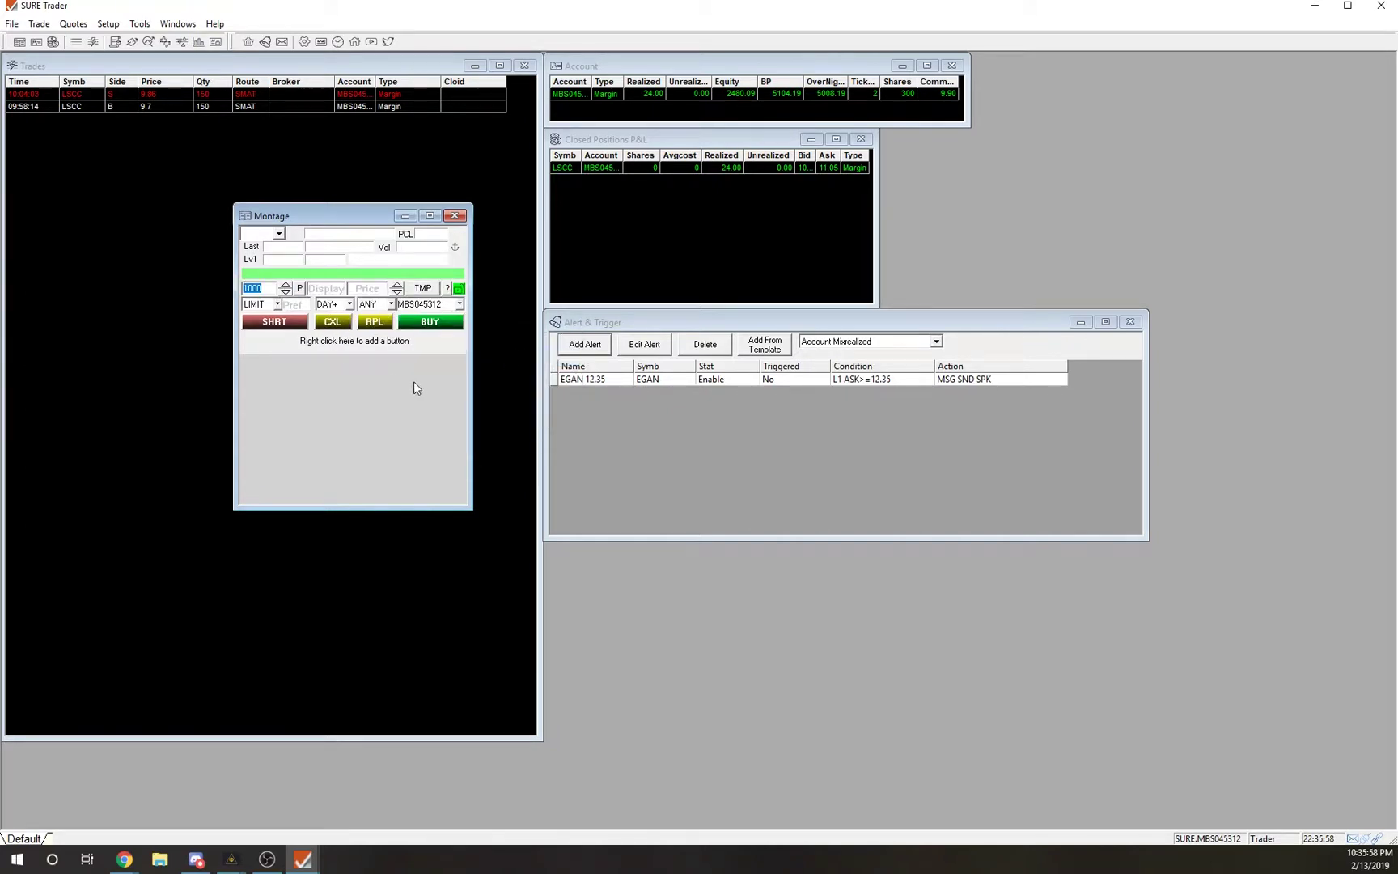
{"action": "mouse_move", "coordinate": [416, 508]}
{"action": "left_mouse_down"}
{"action": "mouse_move", "coordinate": [416, 341]}
{"action": "mouse_move", "coordinate": [414, 524]}
{"action": "left_mouse_up"}
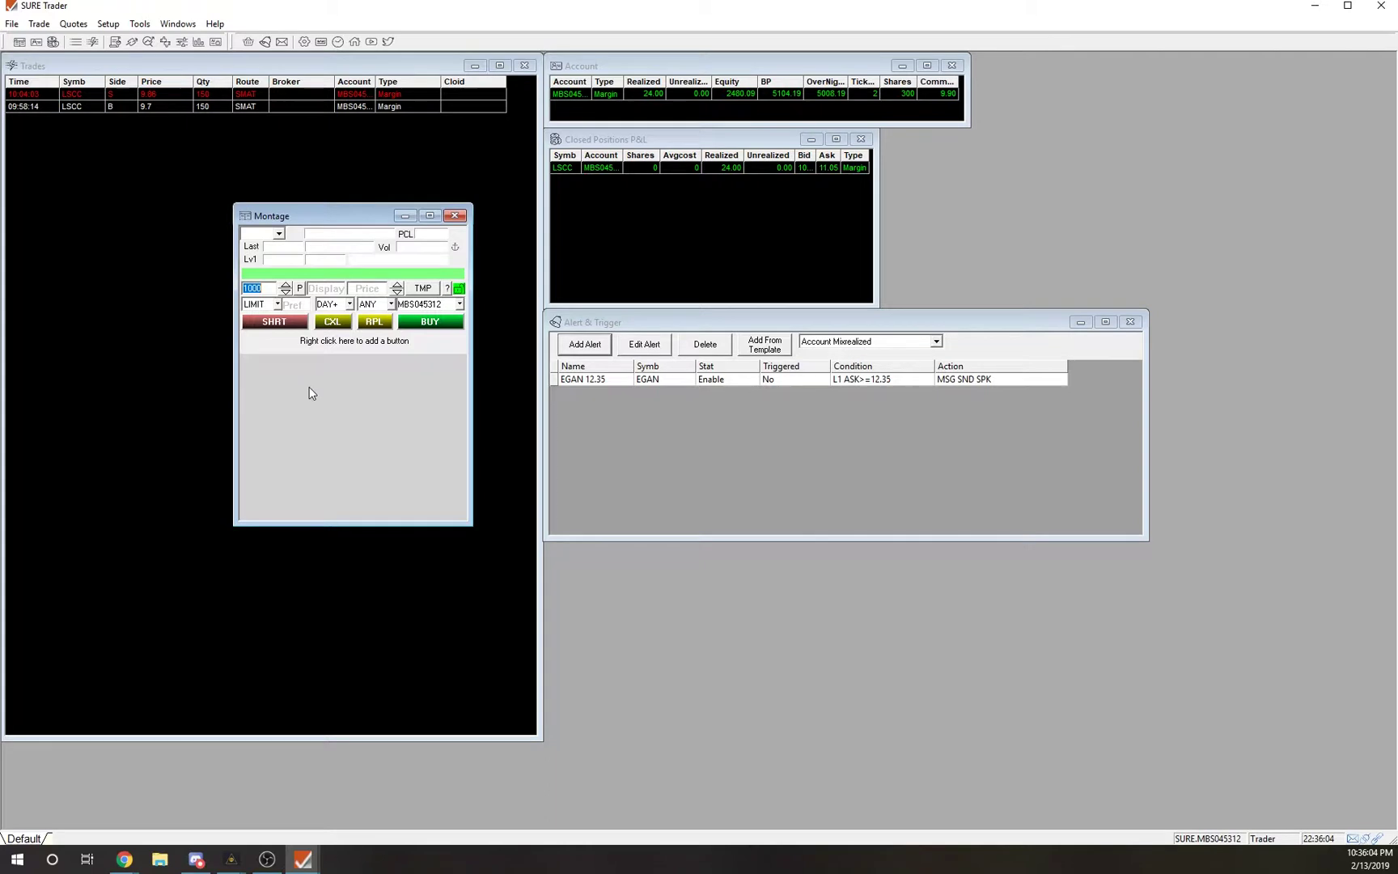
Load the SOLO quote into the montage.
{"action": "left_click", "coordinate": [263, 232]}
{"action": "type", "text": "SOLO"}
{"action": "key", "text": "Return"}
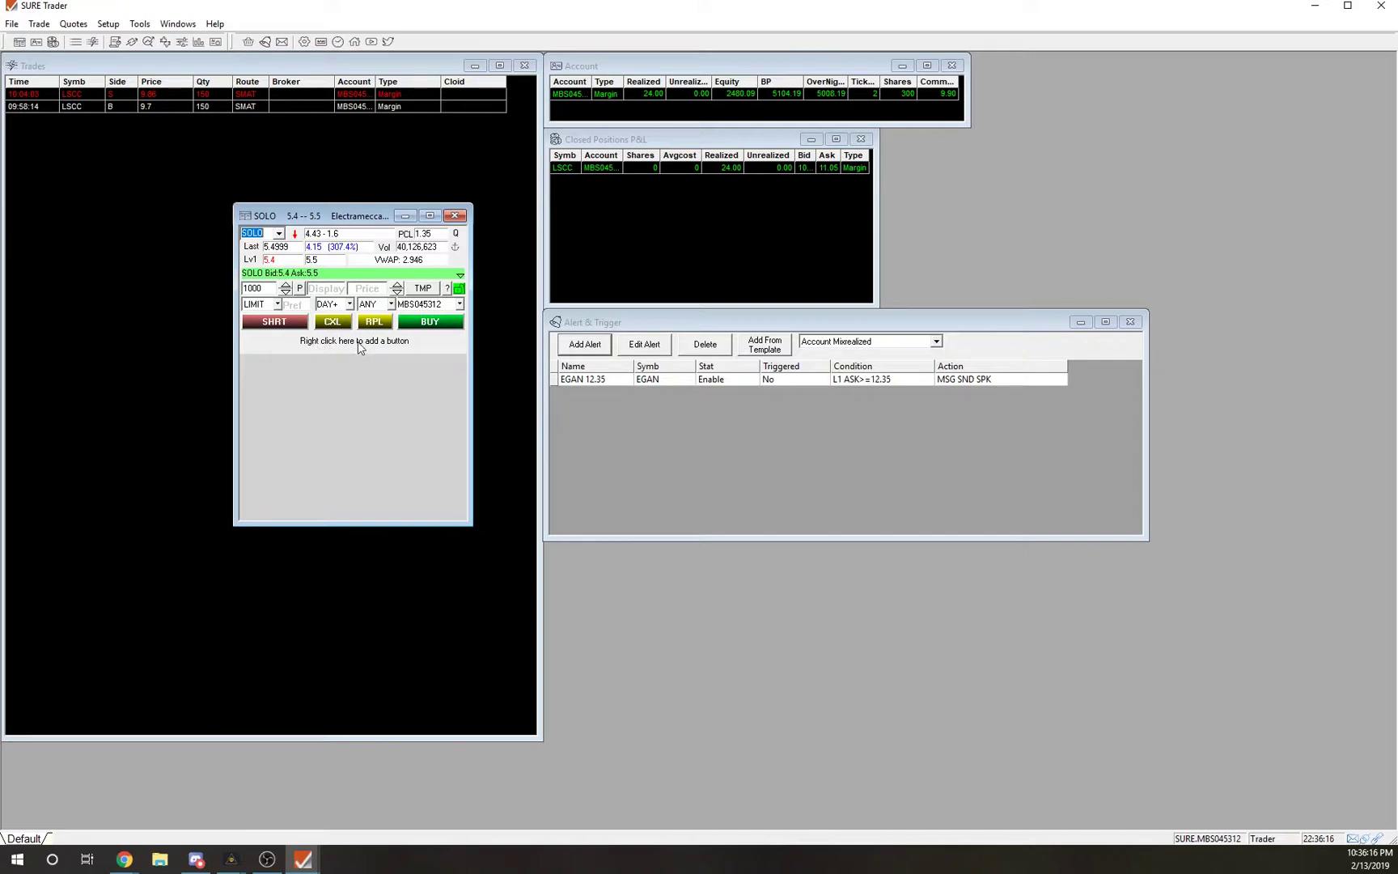
Add the first two button rows, with one and two placeholder buttons.
{"action": "right_click", "coordinate": [358, 345]}
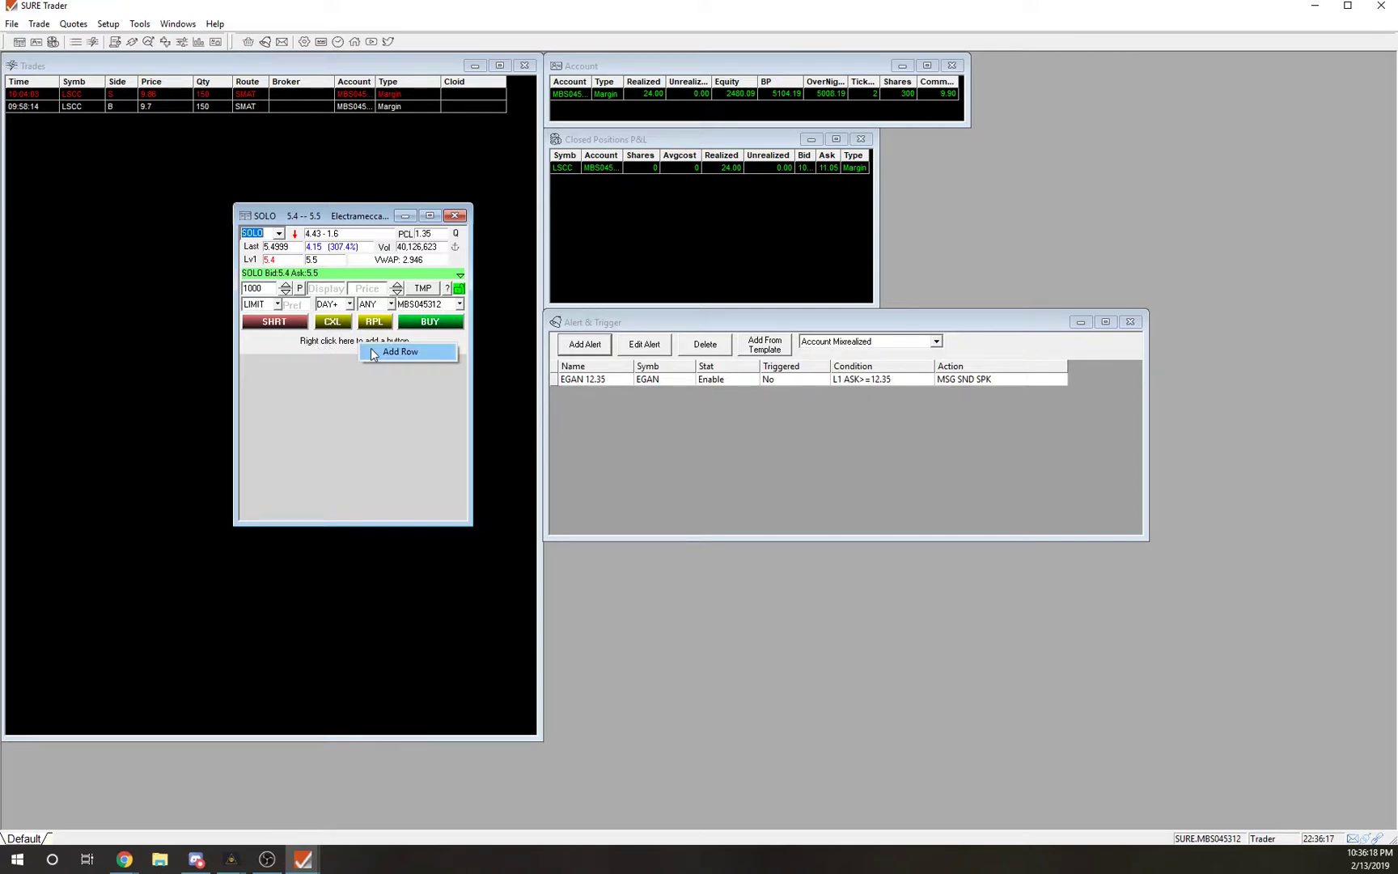
{"action": "left_click", "coordinate": [372, 352]}
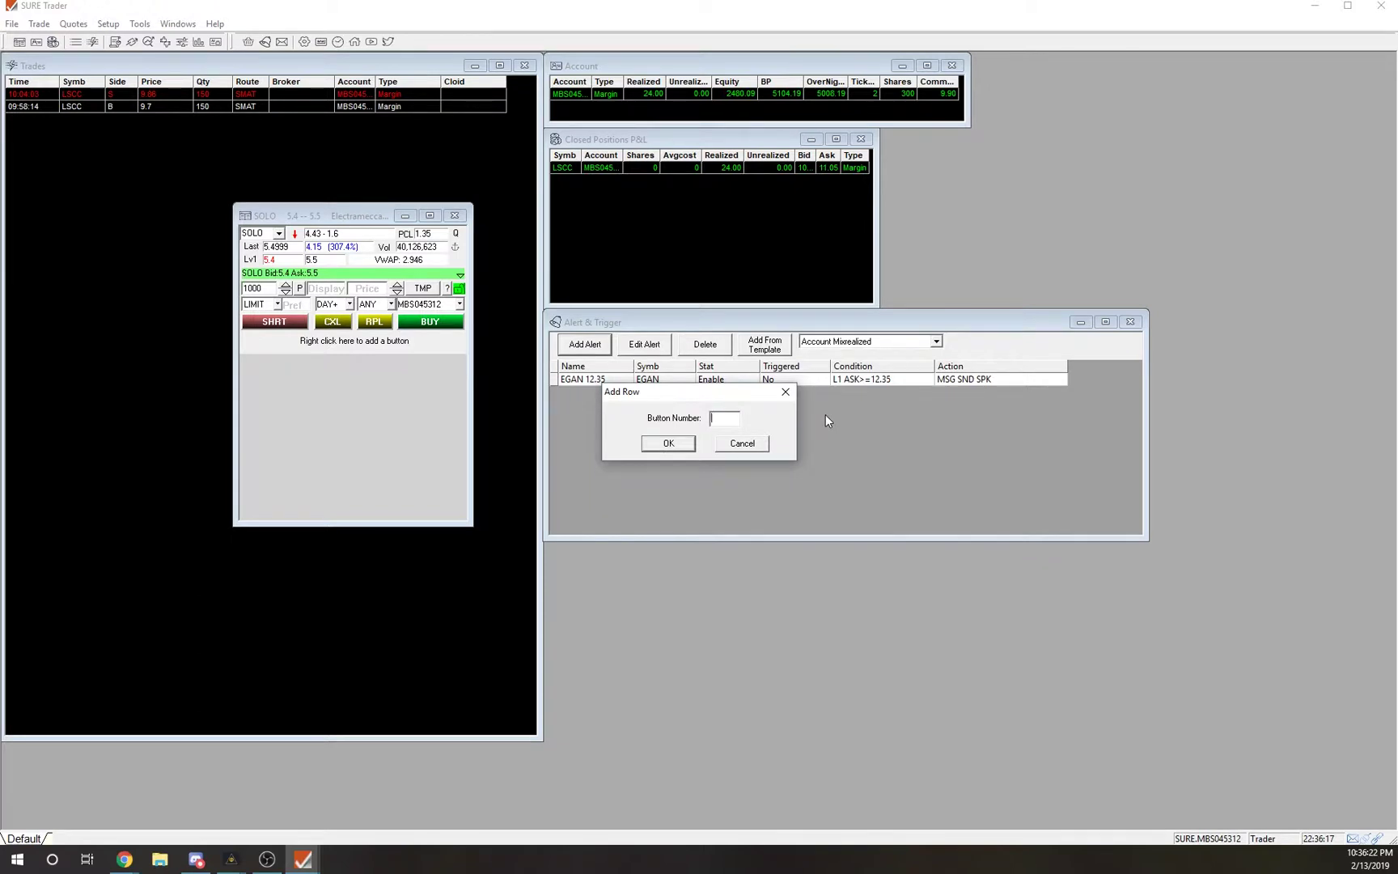
{"action": "type", "text": "1"}
{"action": "key", "text": "Return"}
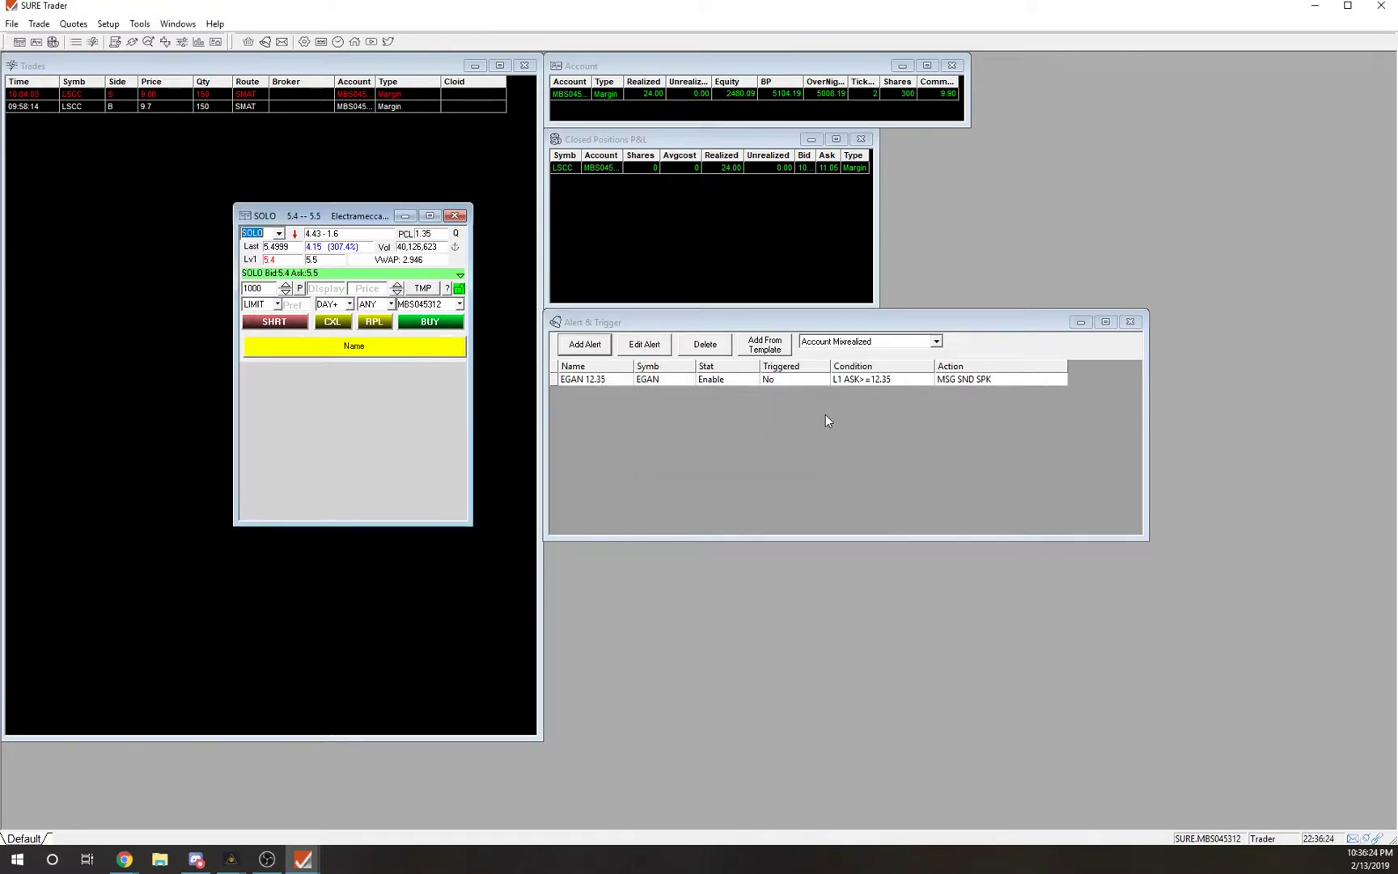
{"action": "right_click", "coordinate": [362, 337]}
{"action": "left_click", "coordinate": [369, 346]}
{"action": "type", "text": "2"}
{"action": "key", "text": "Return"}
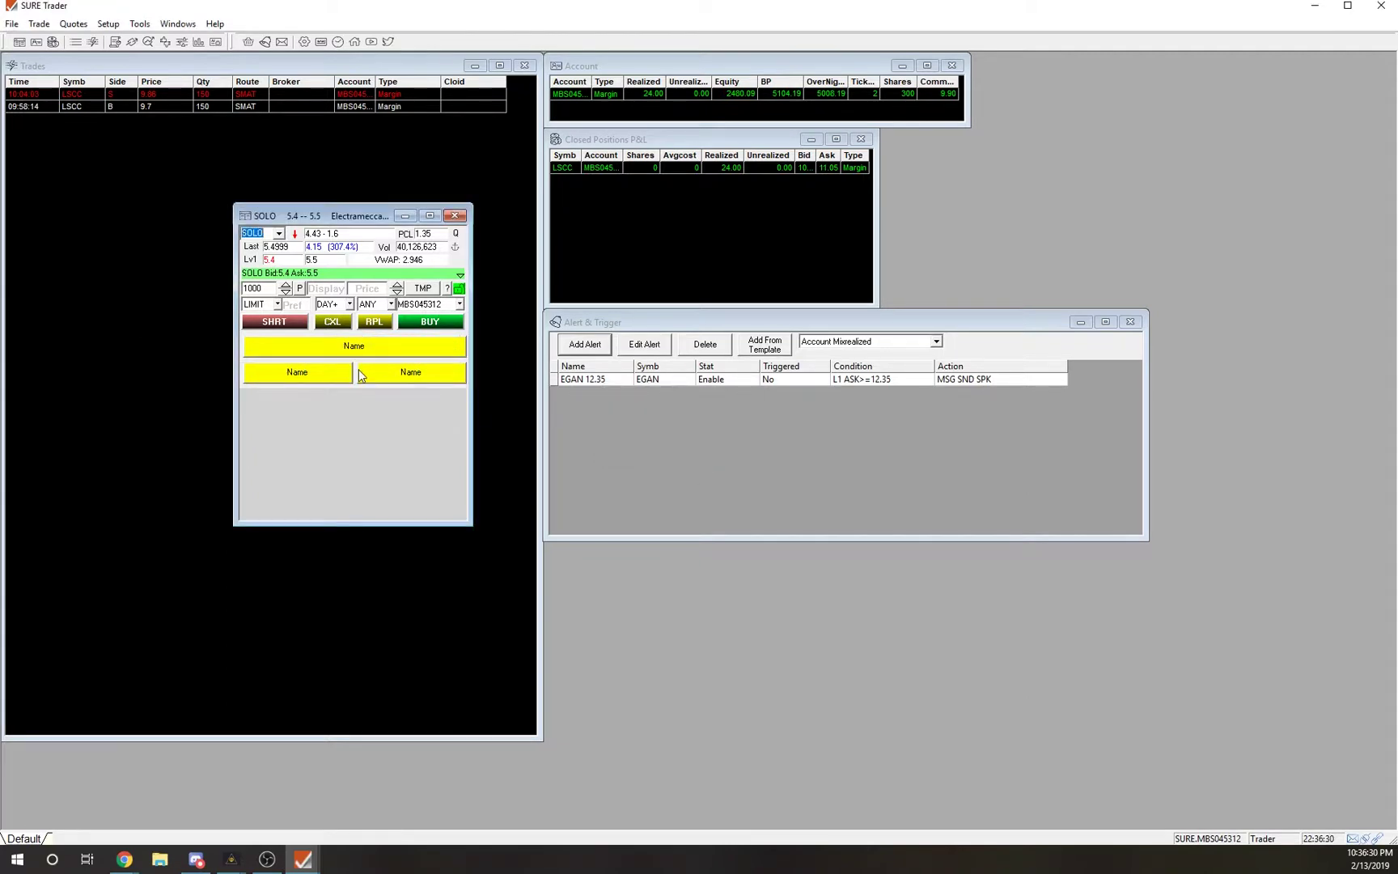
Add three more button rows holding three, four and ten placeholder buttons.
{"action": "right_click", "coordinate": [356, 369]}
{"action": "left_click", "coordinate": [368, 378]}
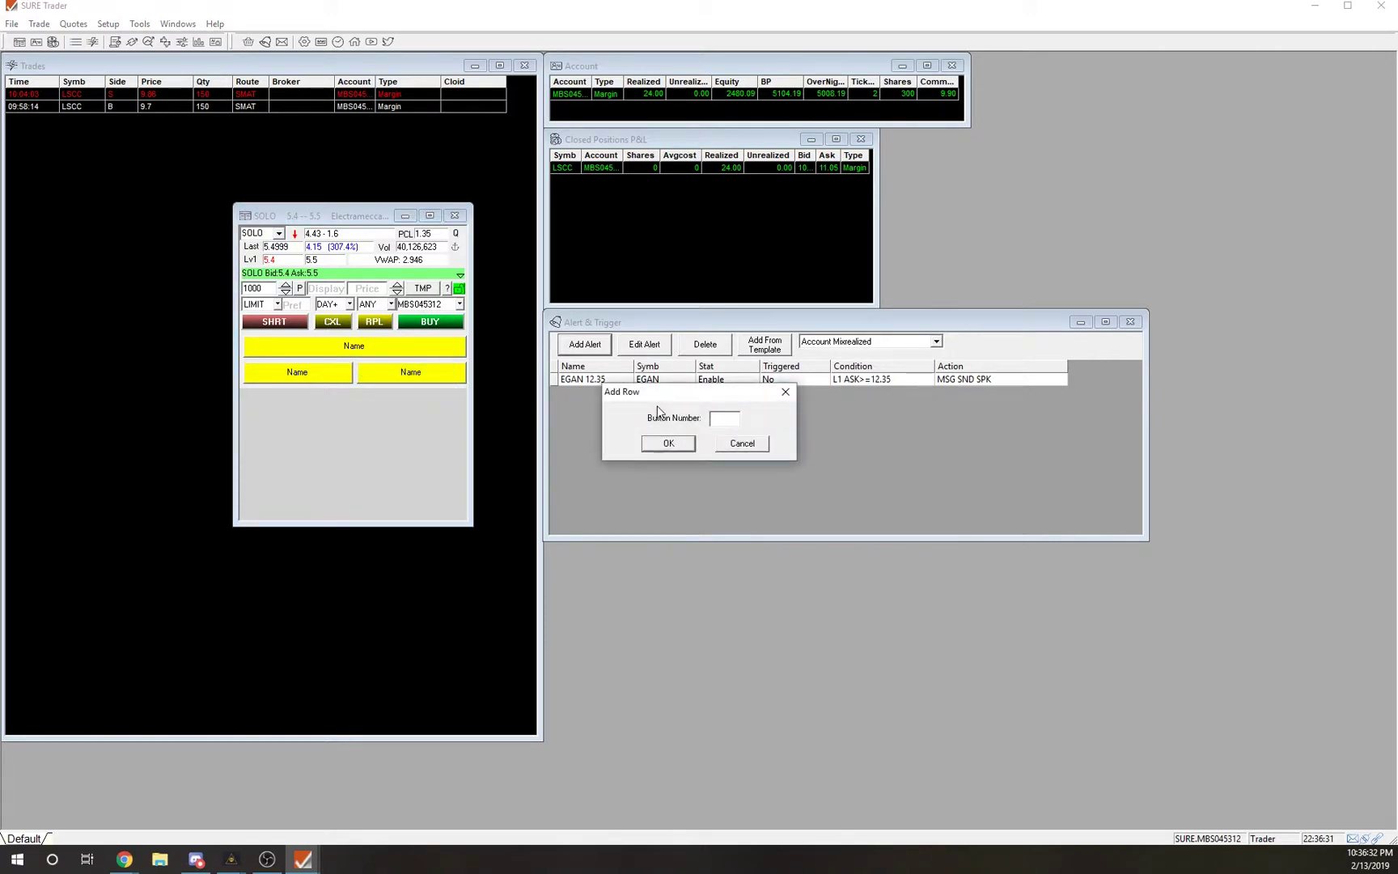
{"action": "type", "text": "3"}
{"action": "key", "text": "Return"}
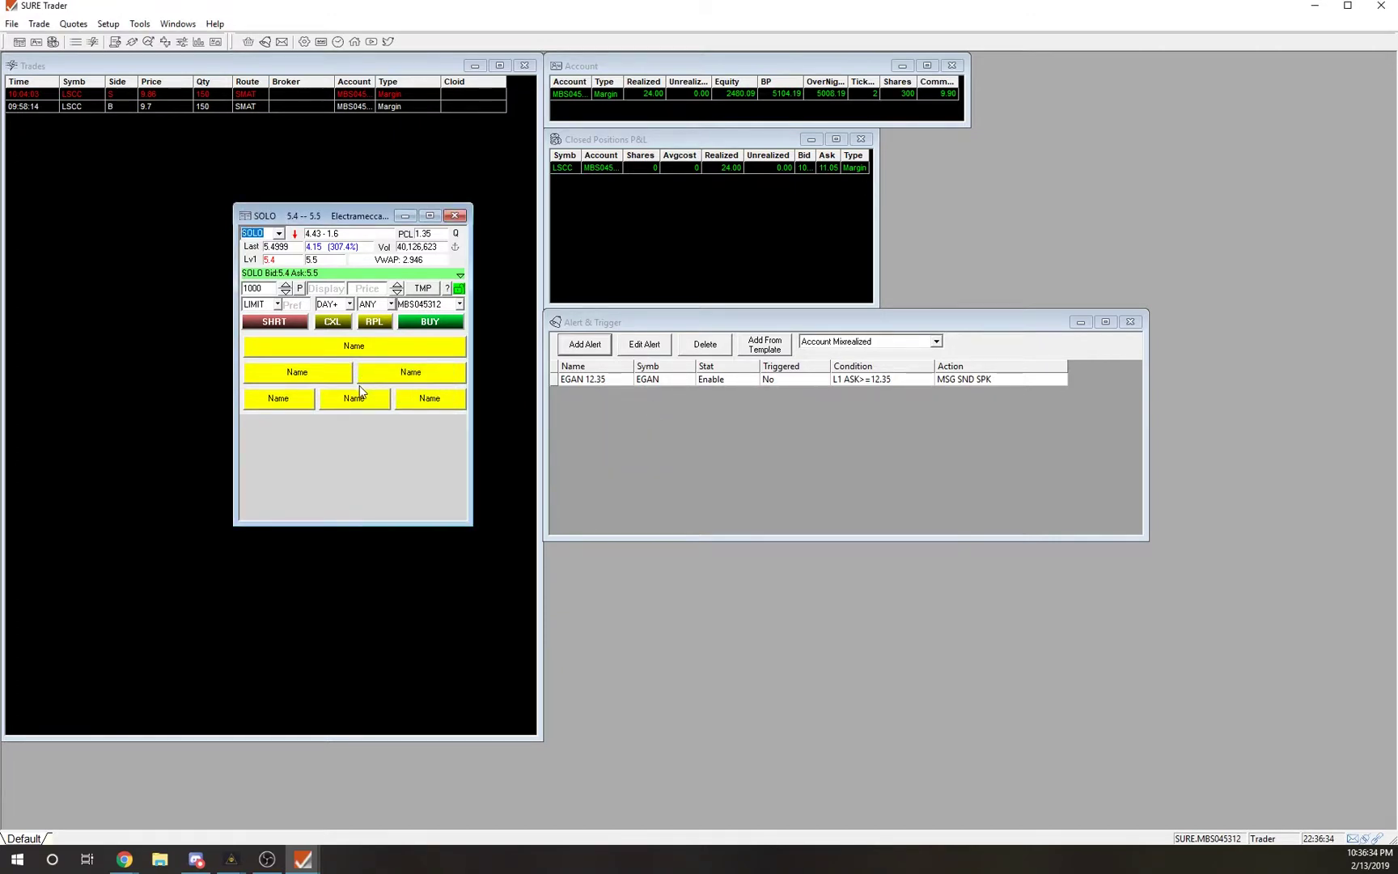
{"action": "right_click", "coordinate": [361, 387]}
{"action": "left_click", "coordinate": [409, 396]}
{"action": "type", "text": "4"}
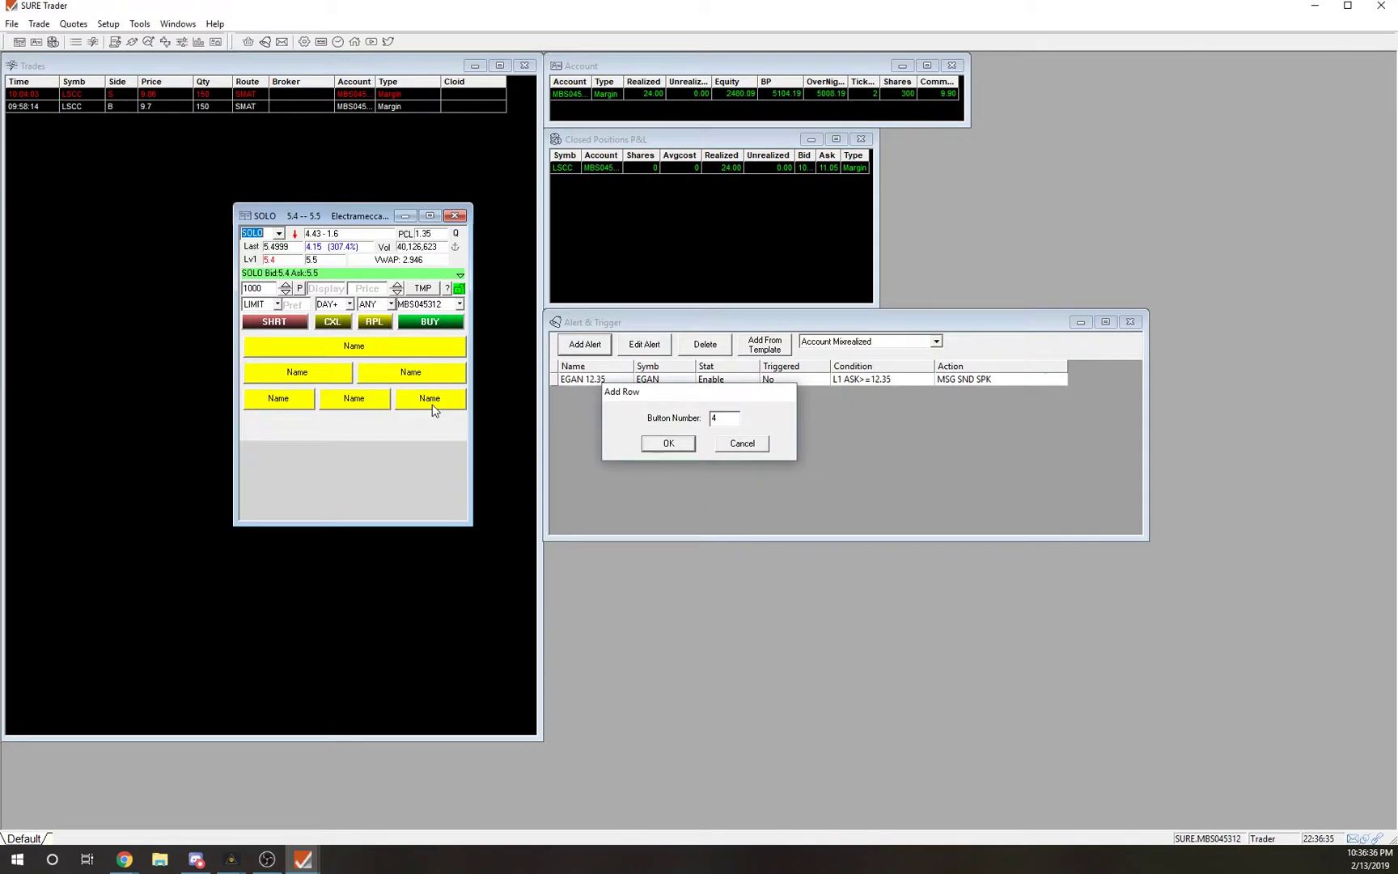
{"action": "key", "text": "Return"}
{"action": "right_click", "coordinate": [396, 413]}
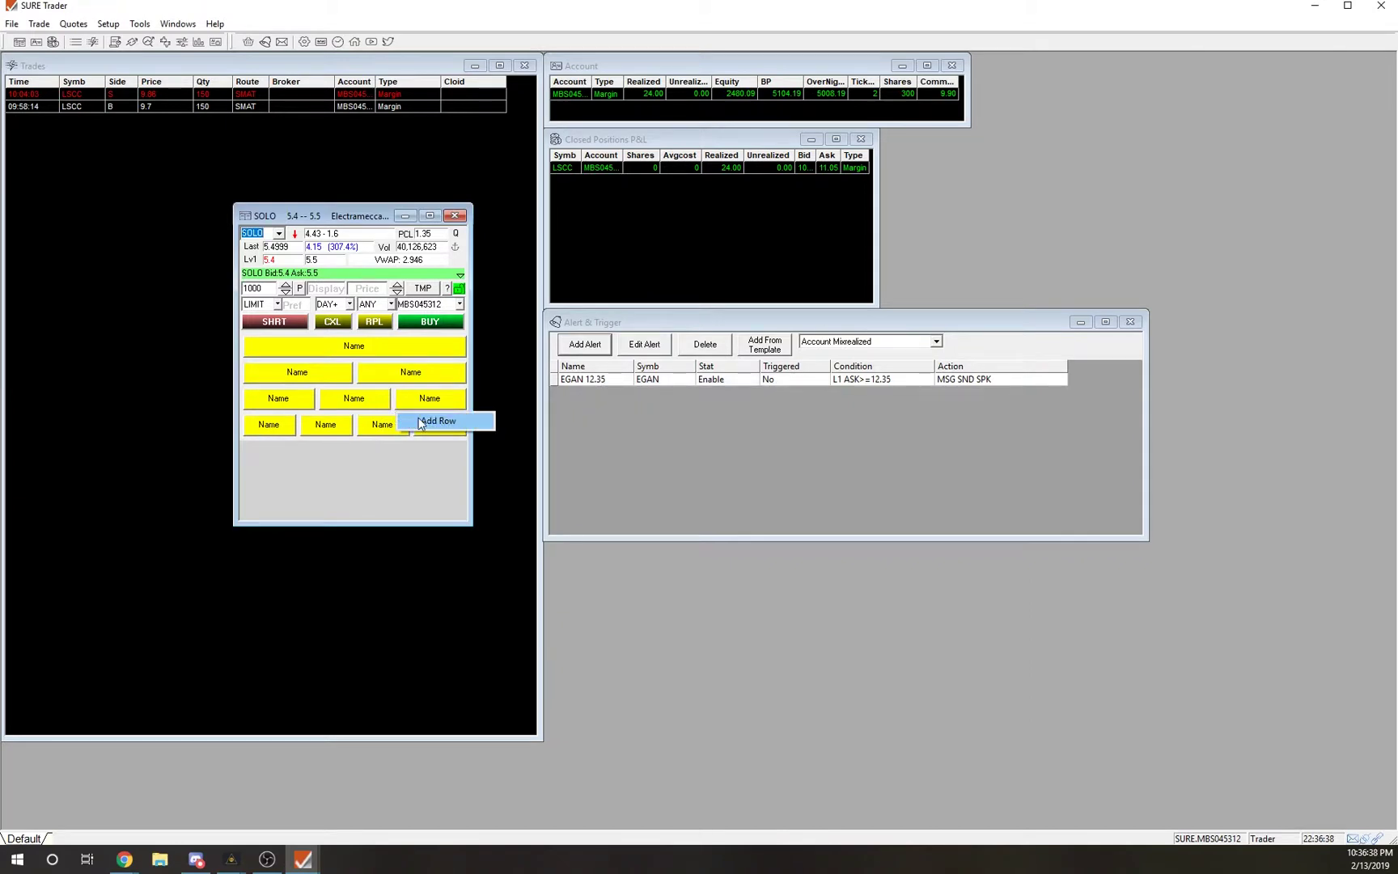
{"action": "left_click", "coordinate": [437, 421]}
{"action": "type", "text": "10"}
{"action": "key", "text": "Return"}
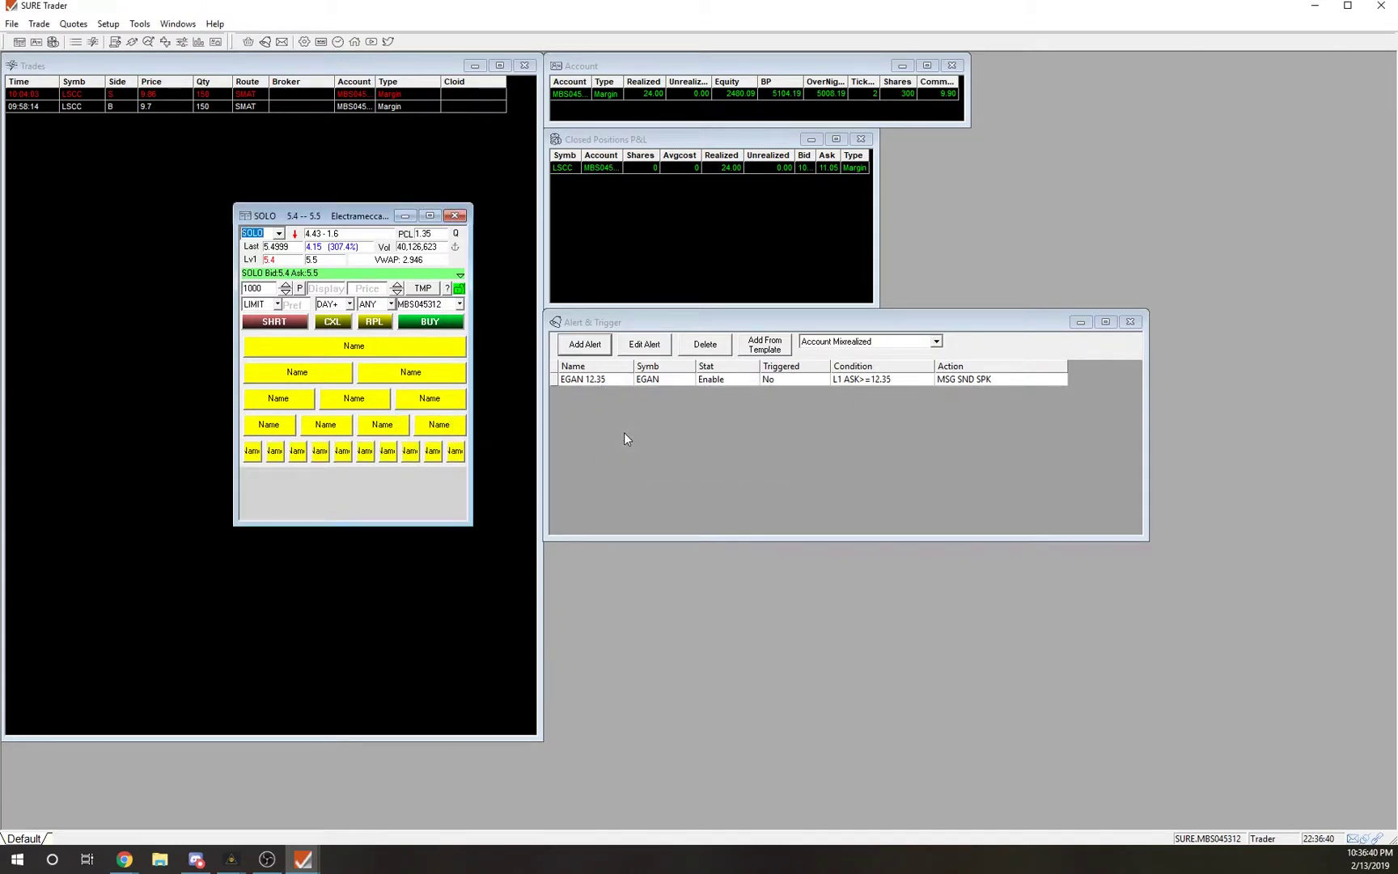
Look at the row edit/delete options without deleting, then test-press several placeholder buttons.
{"action": "right_click", "coordinate": [356, 447]}
{"action": "right_click", "coordinate": [344, 455]}
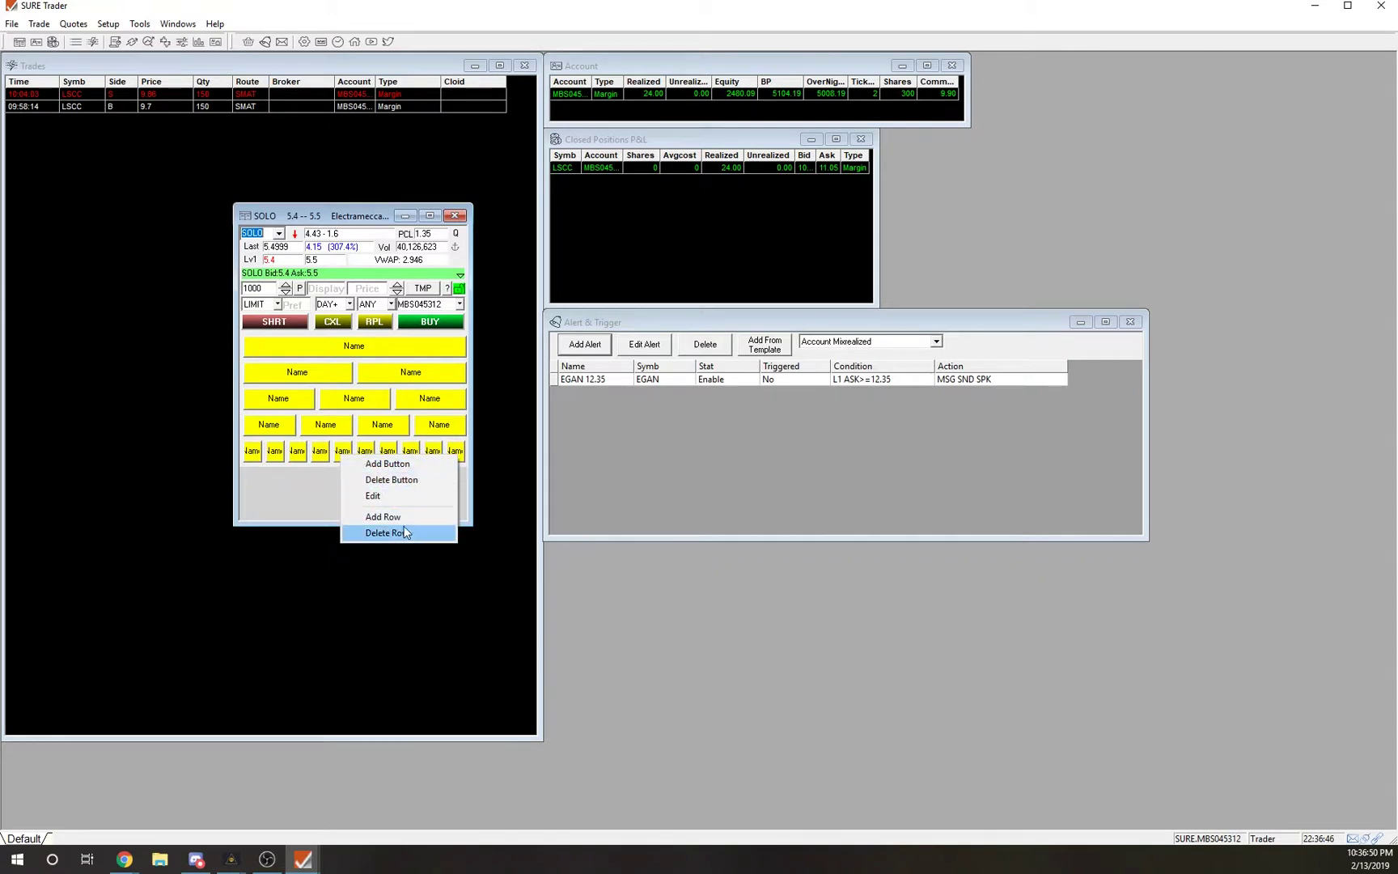
{"action": "left_click", "coordinate": [299, 502]}
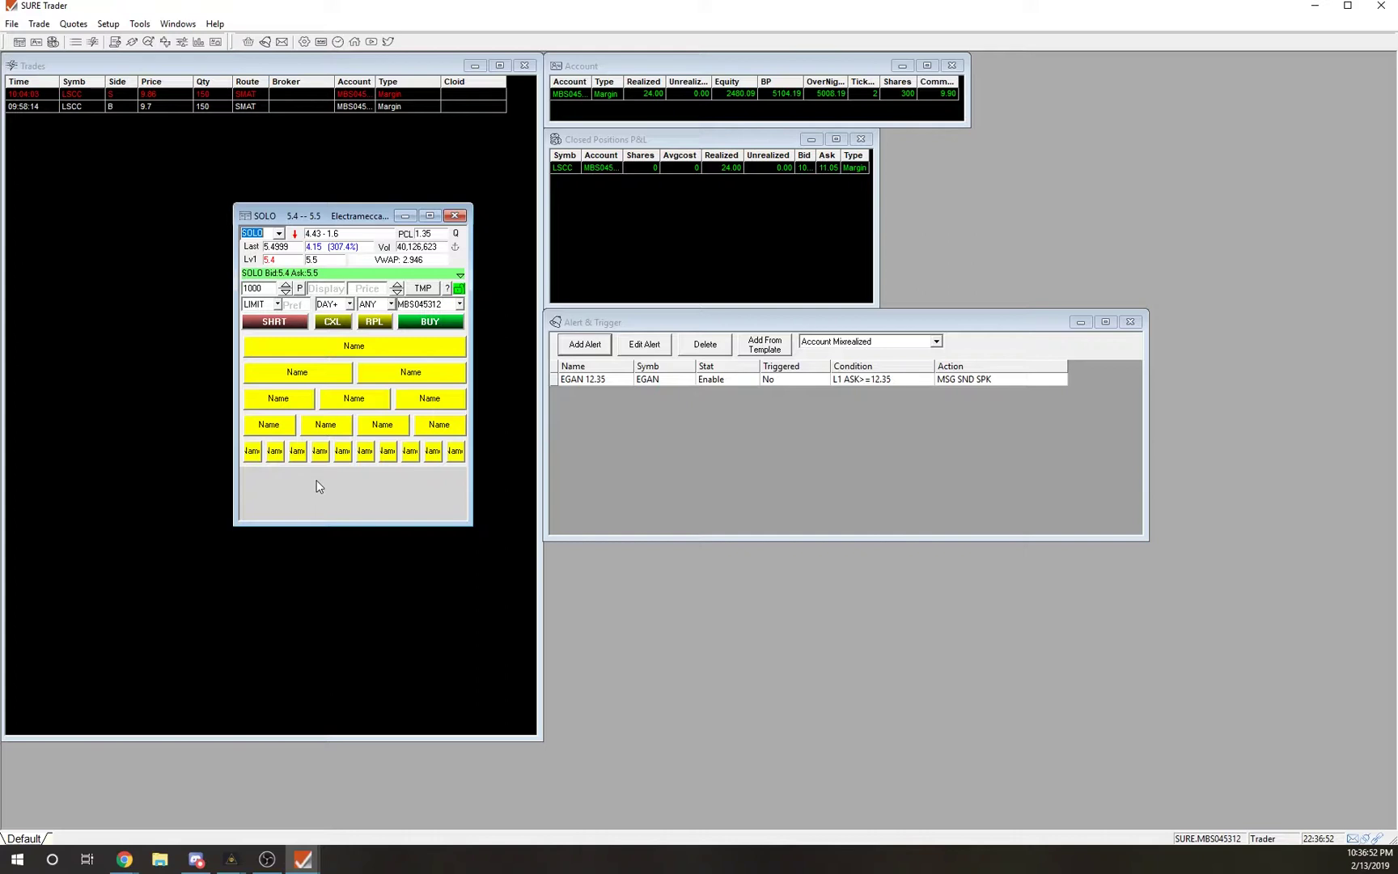
{"action": "left_click", "coordinate": [386, 429]}
{"action": "left_click", "coordinate": [370, 351]}
{"action": "left_click", "coordinate": [362, 353]}
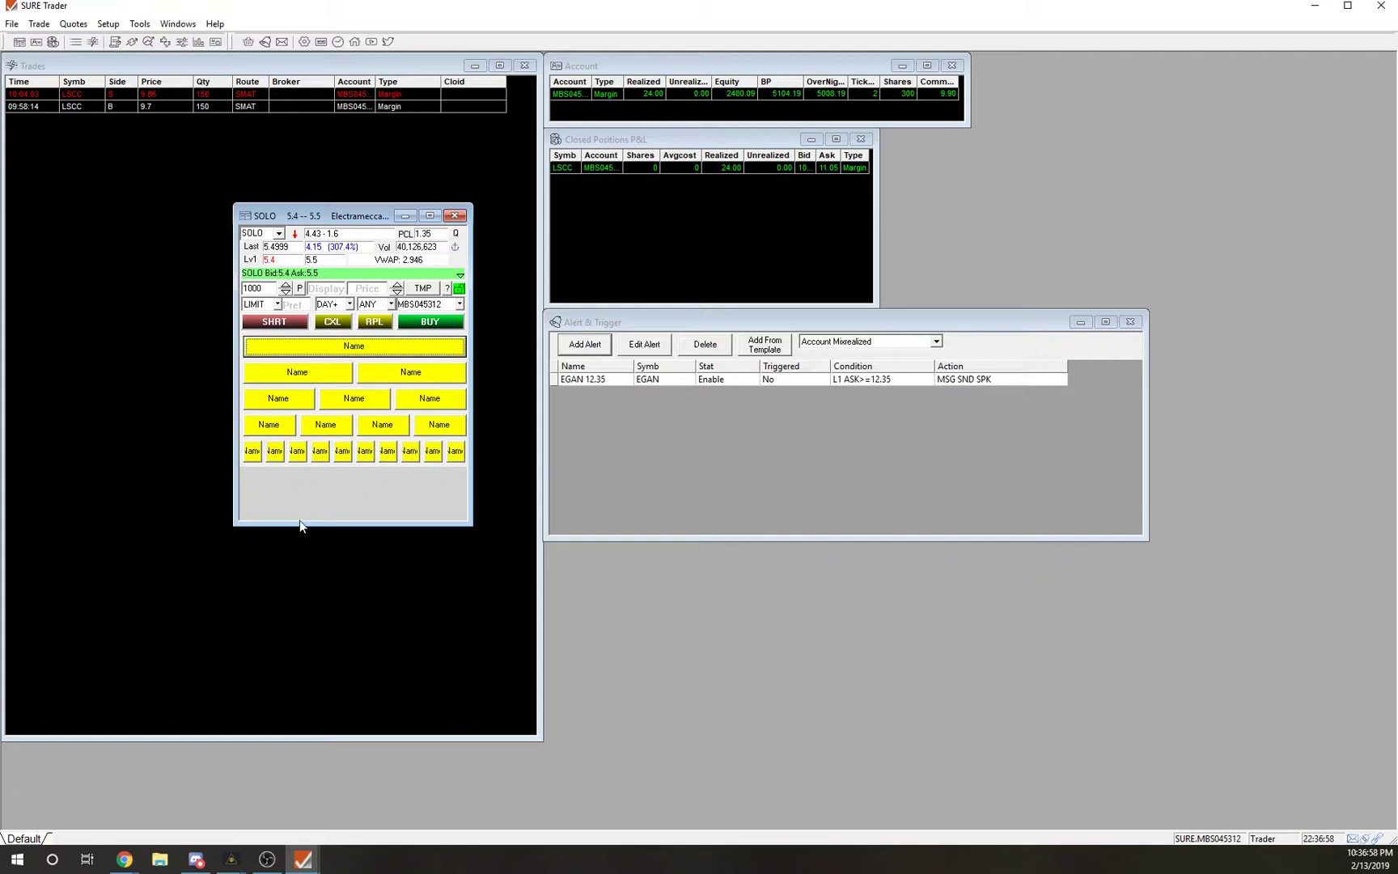
{"action": "left_click", "coordinate": [297, 380]}
{"action": "left_click", "coordinate": [456, 451]}
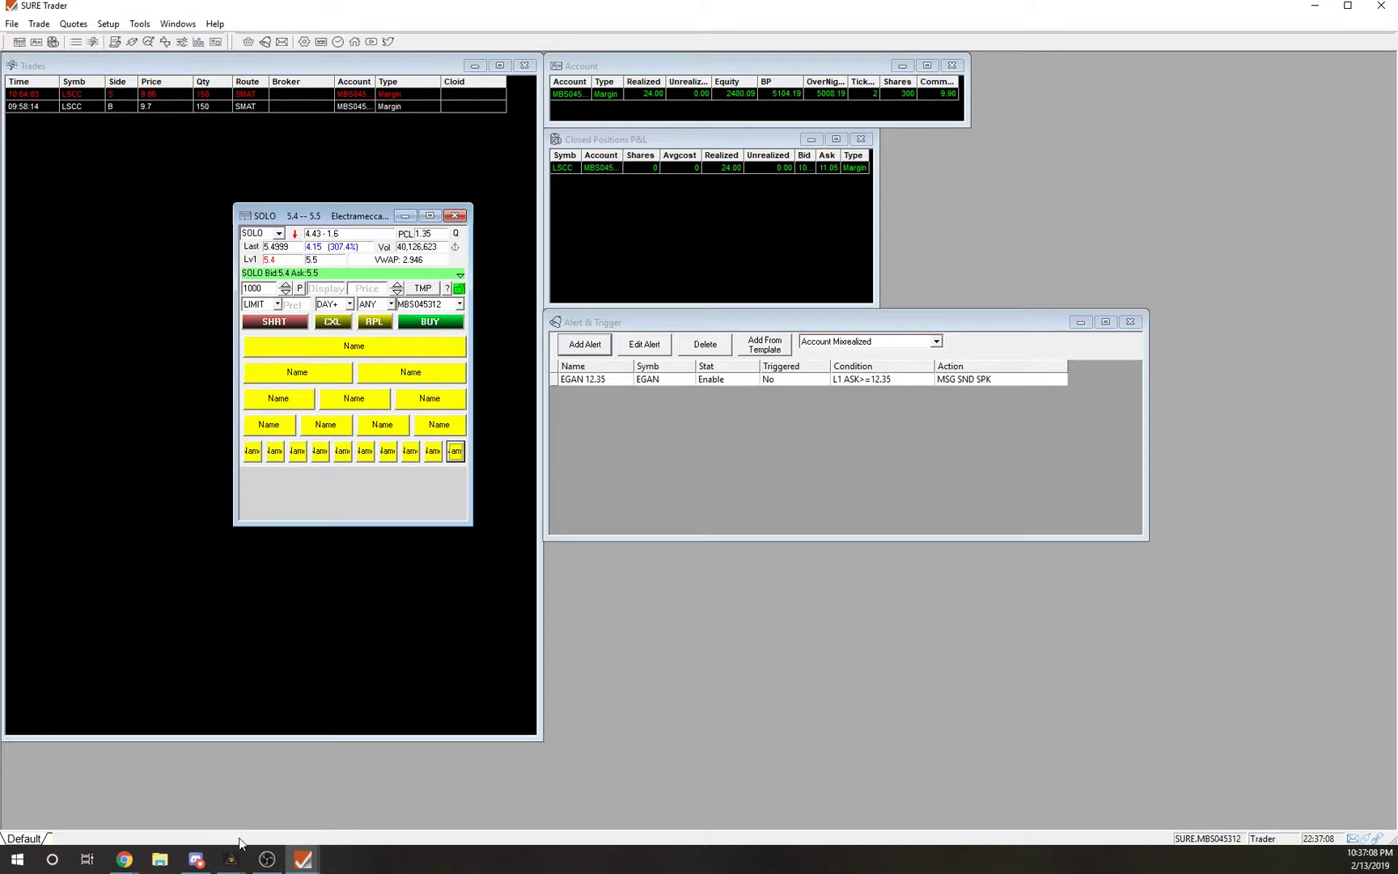
Bring the finished hotkey montage forward and dock it inside the main window.
{"action": "left_click", "coordinate": [302, 859]}
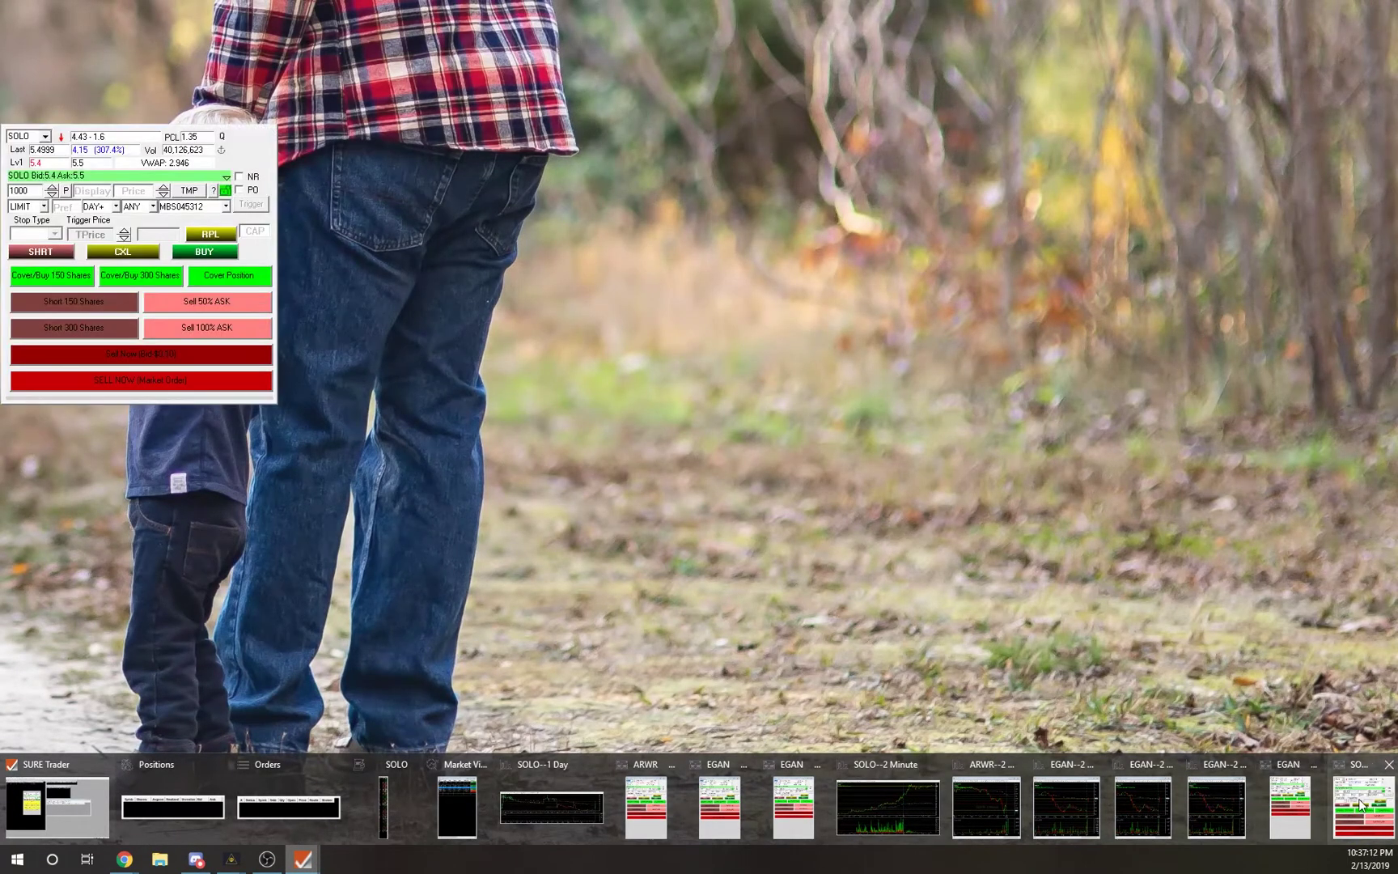
{"action": "left_click", "coordinate": [648, 807]}
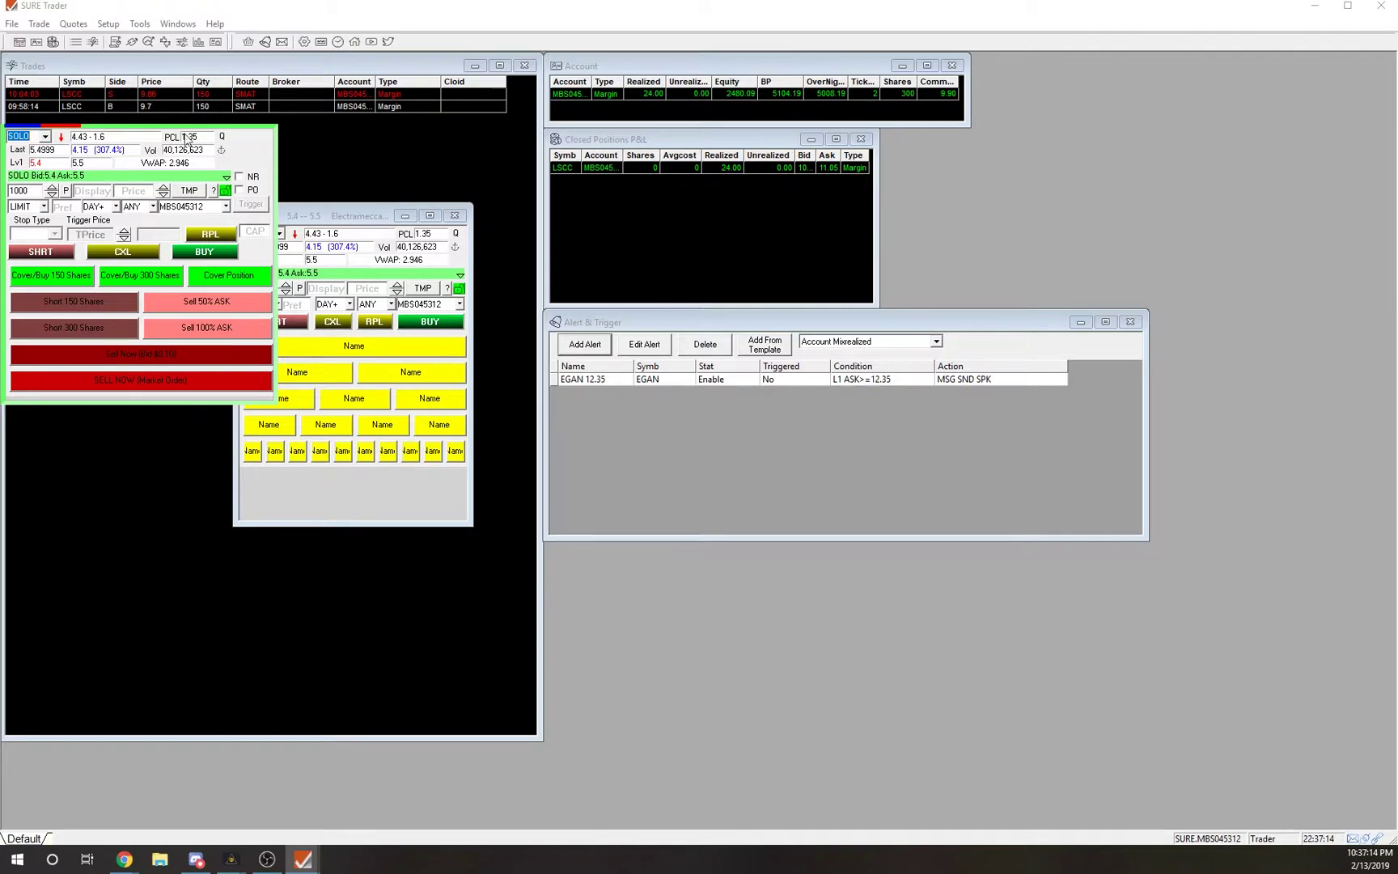
{"action": "right_click", "coordinate": [77, 127]}
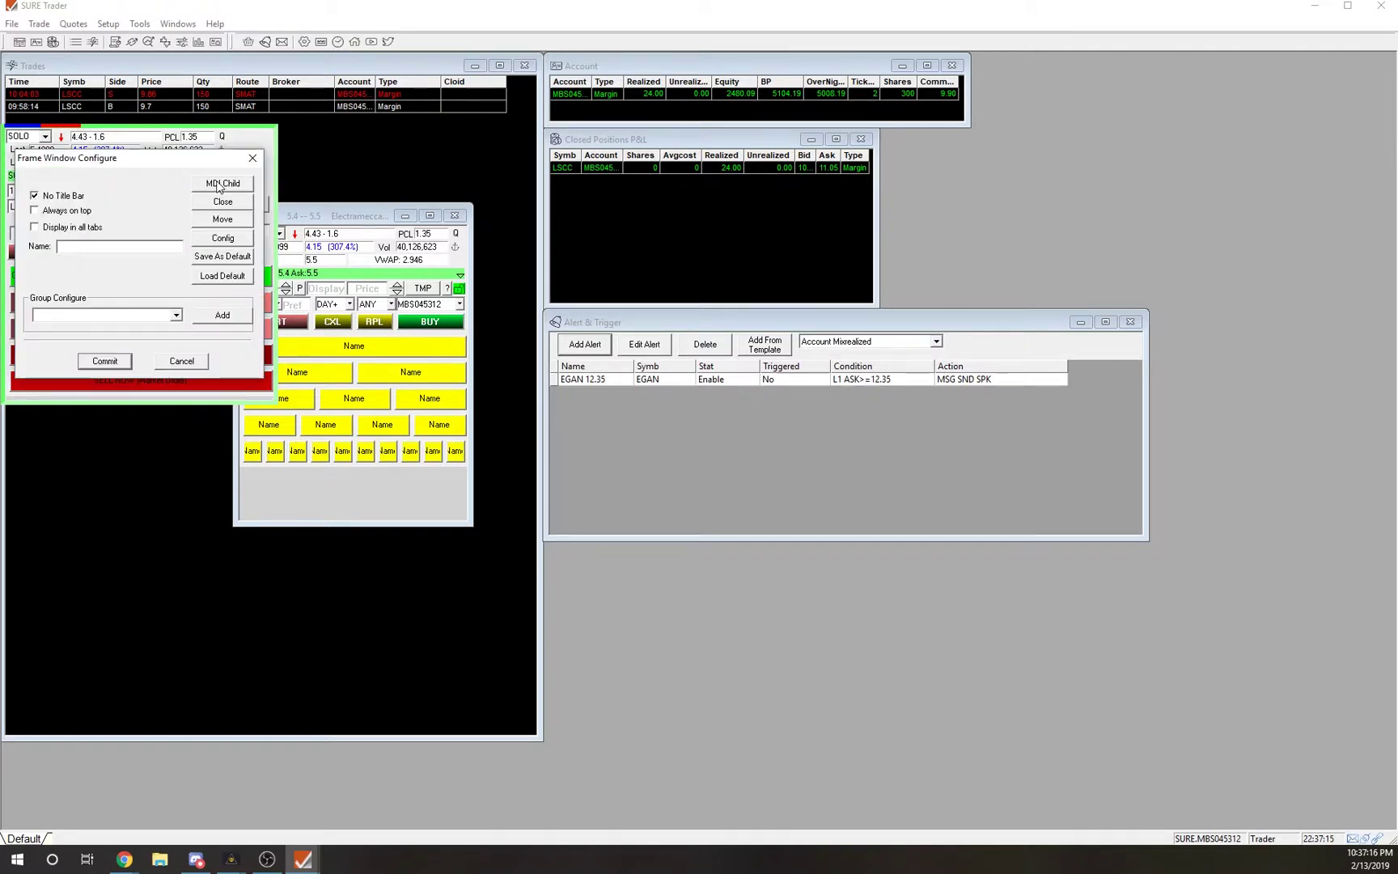
{"action": "left_click", "coordinate": [221, 184]}
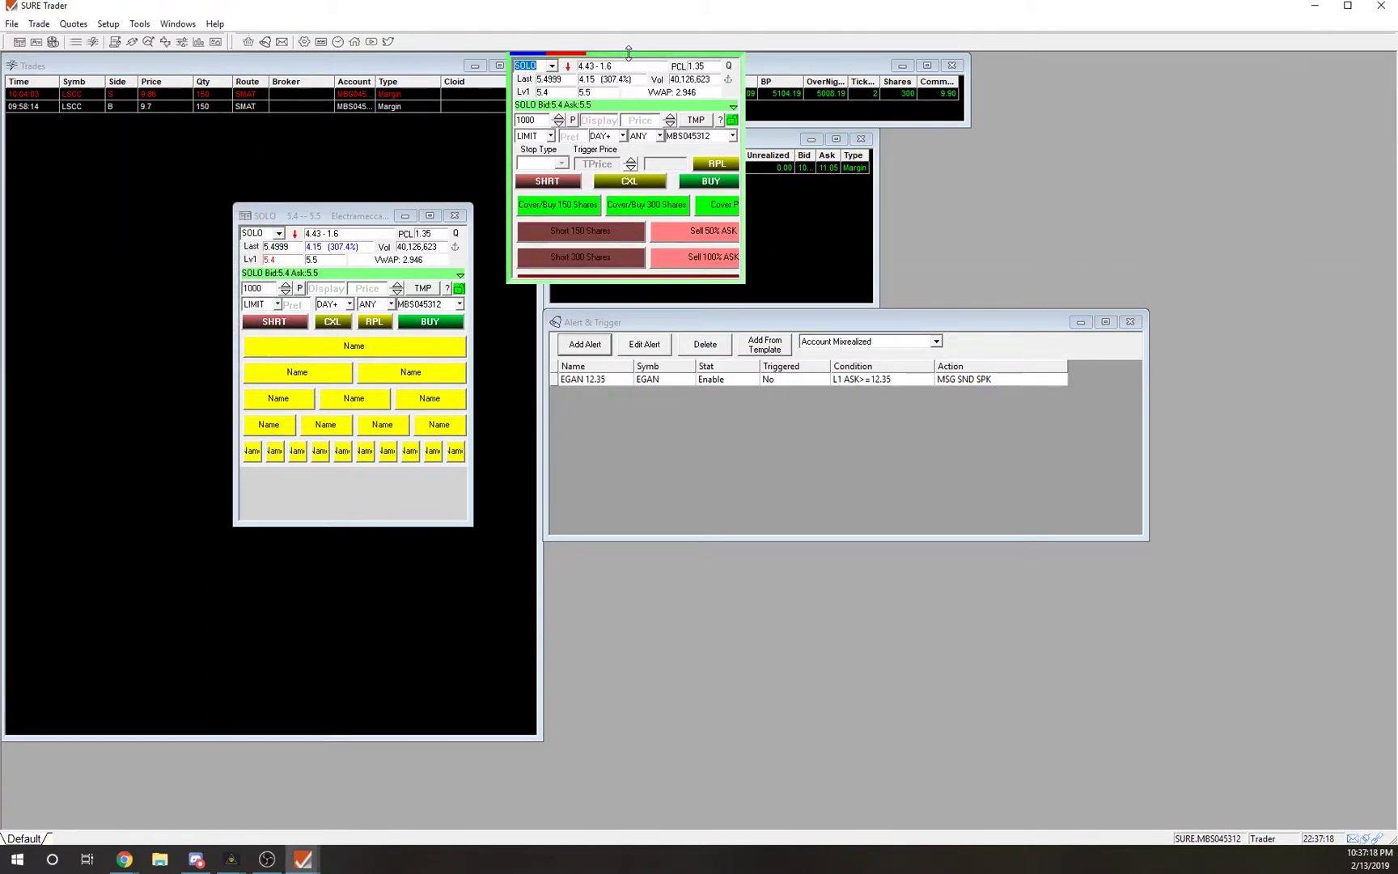
Position the docked SOLO montage top-left and resize it to show its sell buttons and checkboxes.
{"action": "left_click_drag", "start_coordinate": [579, 60], "coordinate": [94, 197]}
{"action": "left_click_drag", "start_coordinate": [315, 217], "coordinate": [378, 197]}
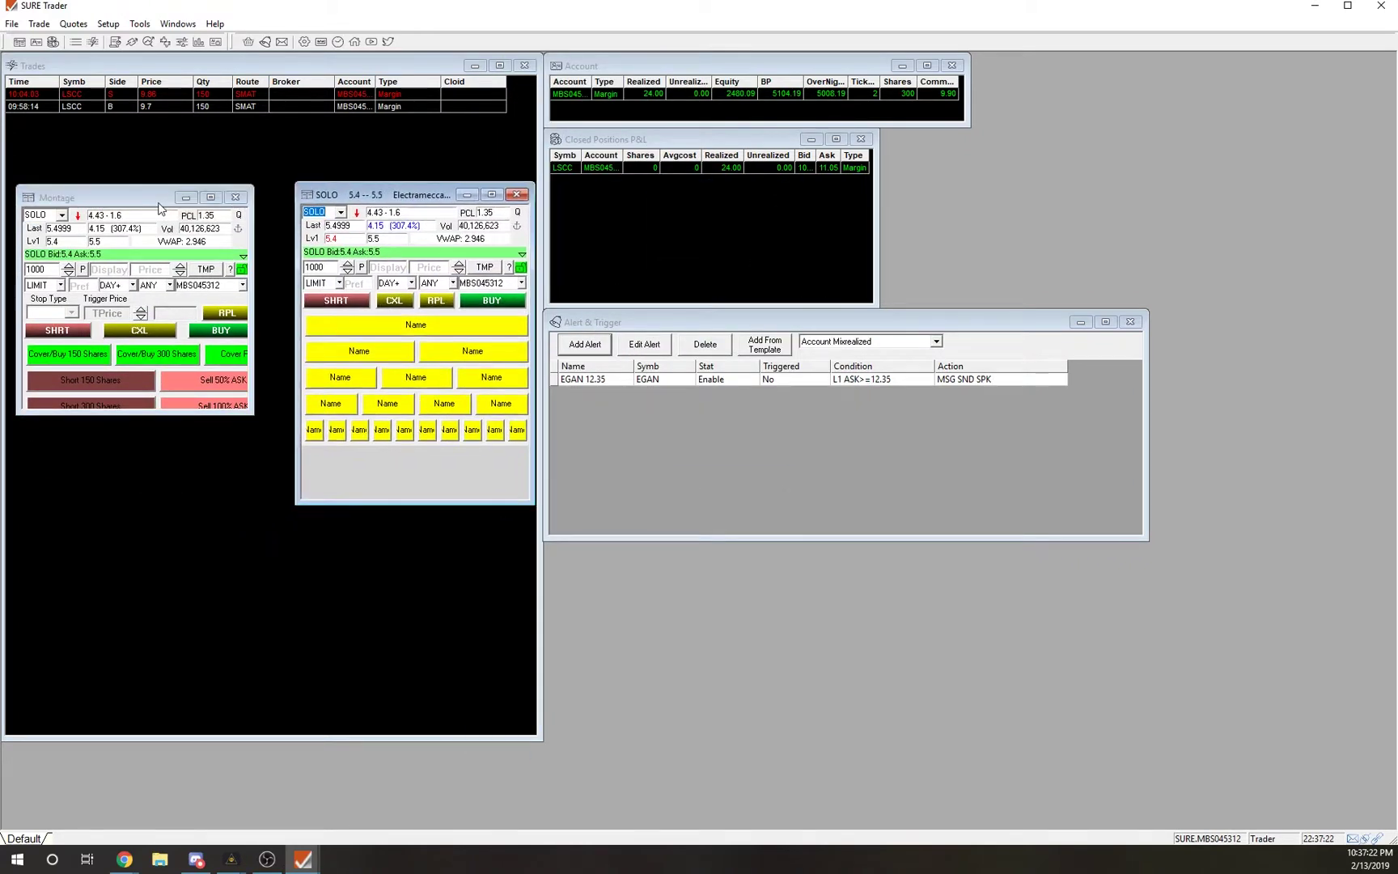
{"action": "left_click_drag", "start_coordinate": [131, 196], "coordinate": [147, 190]}
{"action": "left_click_drag", "start_coordinate": [217, 414], "coordinate": [187, 514]}
{"action": "left_click_drag", "start_coordinate": [400, 196], "coordinate": [447, 184]}
{"action": "left_click_drag", "start_coordinate": [270, 274], "coordinate": [316, 274]}
{"action": "left_click_drag", "start_coordinate": [220, 516], "coordinate": [227, 475]}
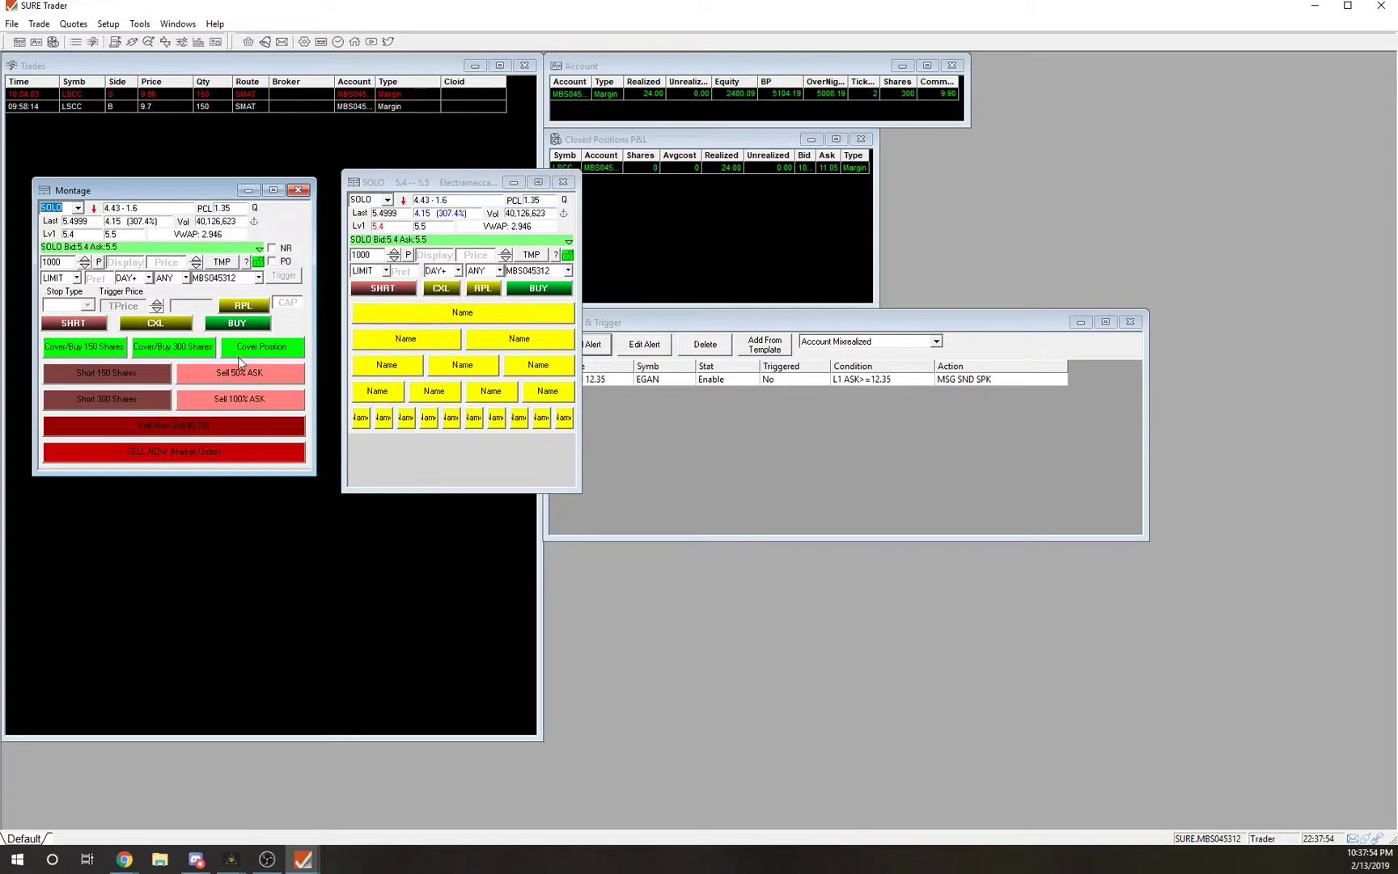
Rename the top button 'SELL NOW (Market Order)' and give it a red background.
{"action": "right_click", "coordinate": [446, 314]}
{"action": "left_click", "coordinate": [478, 352]}
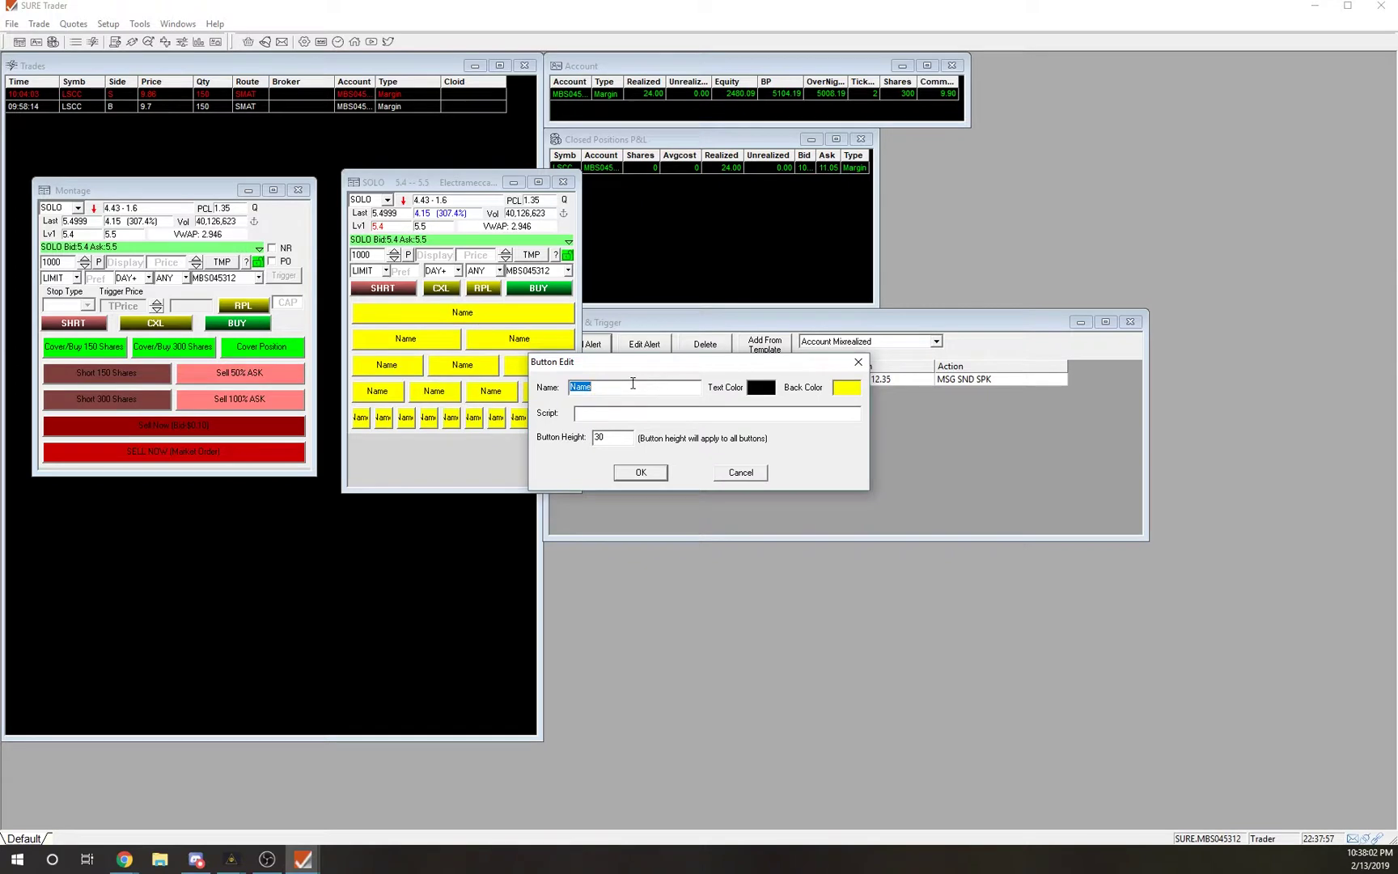
{"action": "type", "text": "SELL NOW (Market Order"}
{"action": "left_click", "coordinate": [847, 388]}
{"action": "left_click", "coordinate": [631, 363]}
{"action": "left_click", "coordinate": [645, 526]}
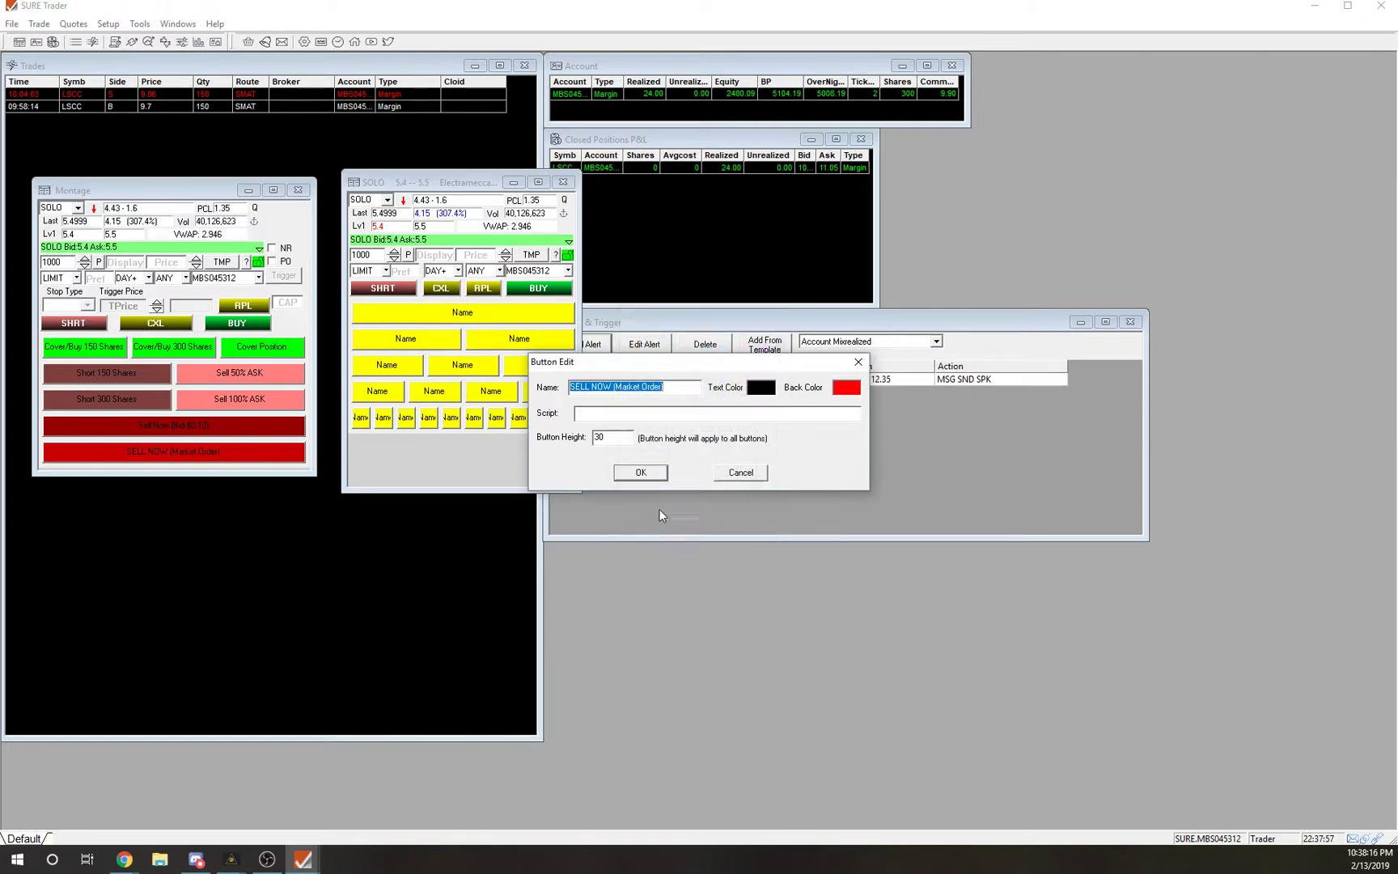
{"action": "left_click", "coordinate": [606, 415]}
Set the button height to 20 and the script to 'a', then save.
{"action": "left_click_drag", "start_coordinate": [605, 440], "coordinate": [599, 436]}
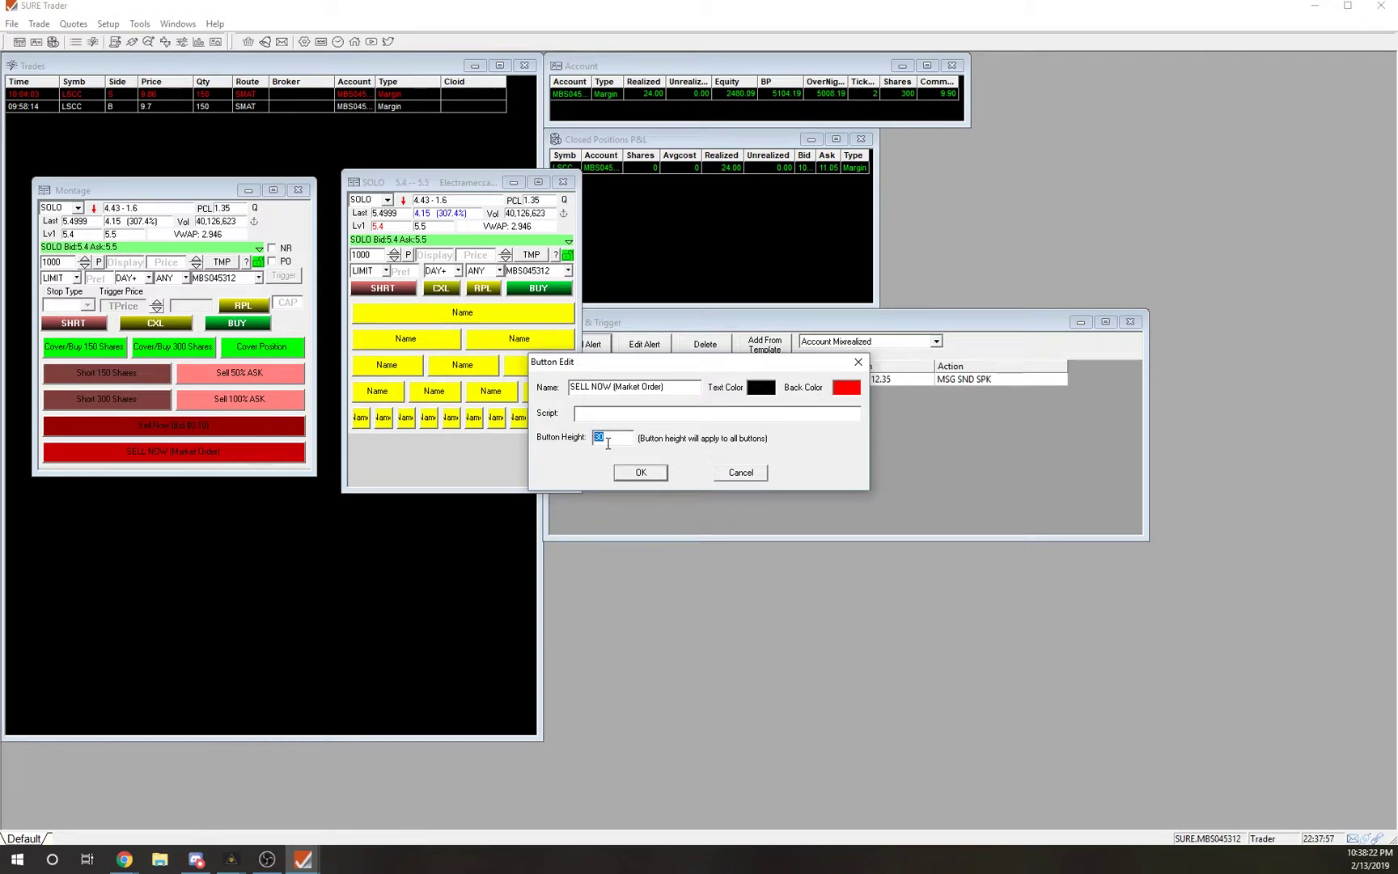
{"action": "type", "text": "2"}
{"action": "left_click", "coordinate": [636, 413]}
{"action": "type", "text": "a"}
{"action": "left_click", "coordinate": [640, 472]}
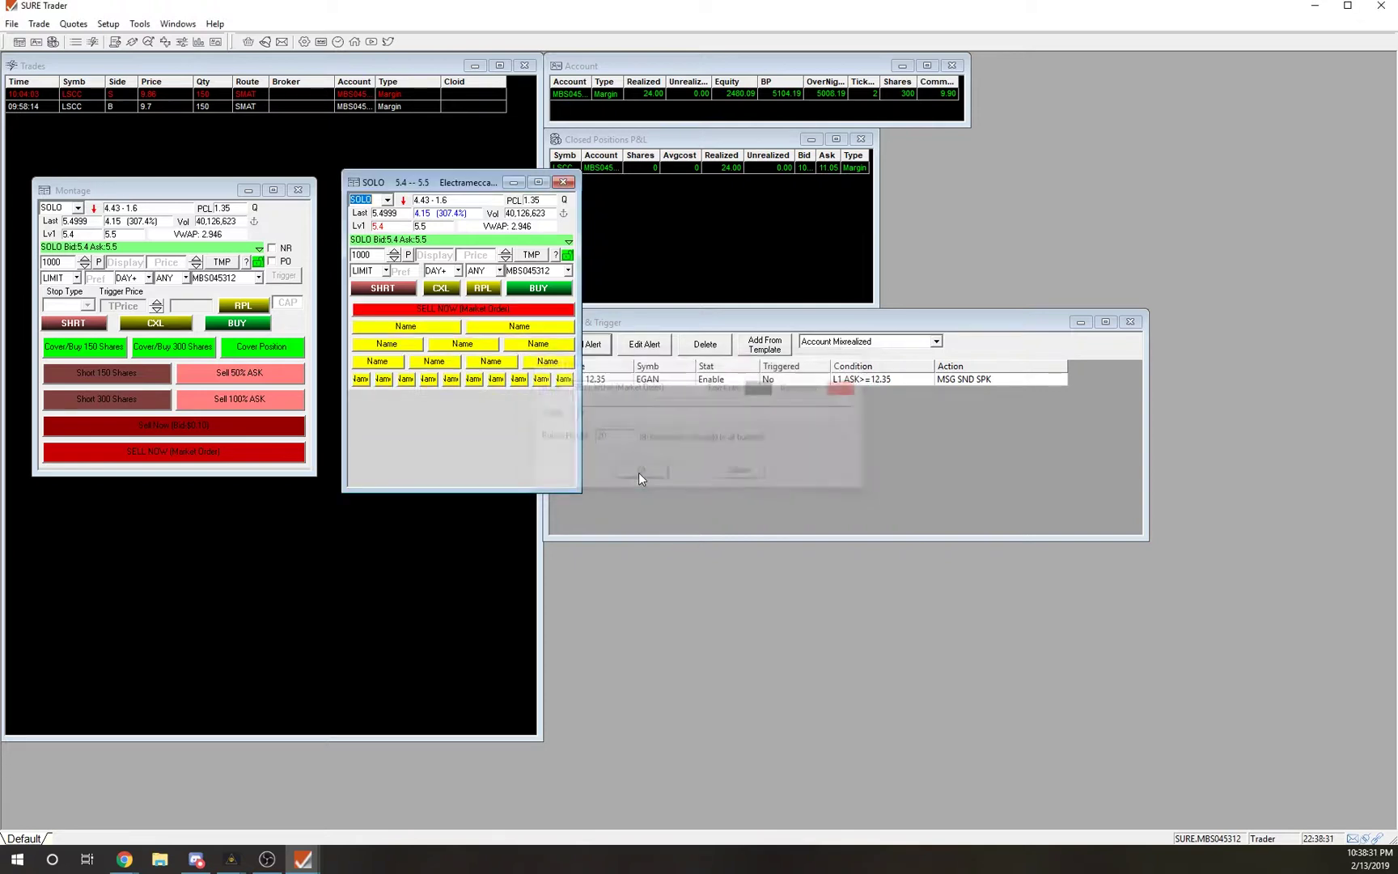
Try SELL NOW button heights of 40 and then 50.
{"action": "right_click", "coordinate": [483, 309]}
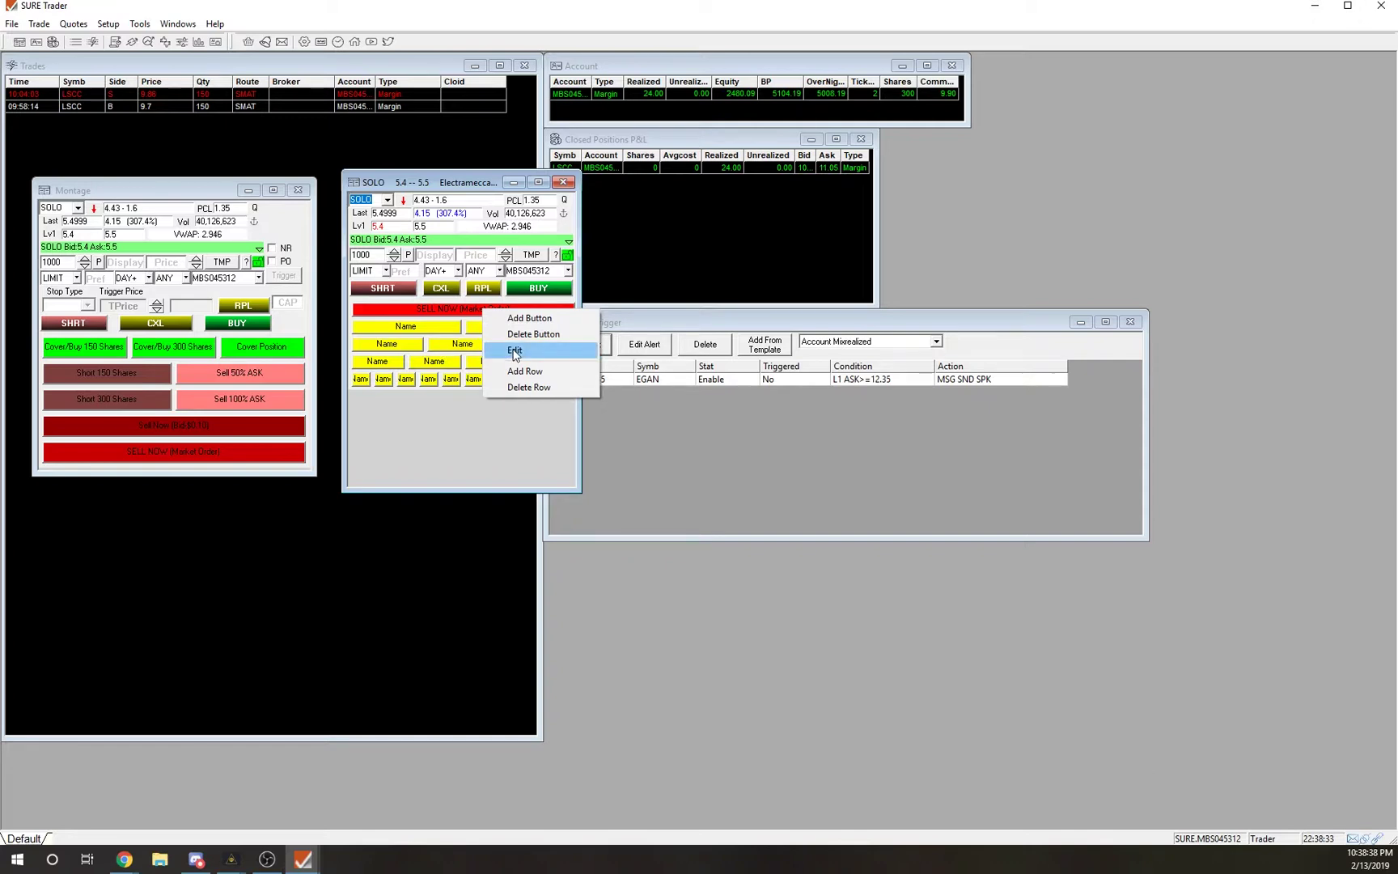
{"action": "left_click", "coordinate": [515, 351]}
{"action": "double_click", "coordinate": [600, 438]}
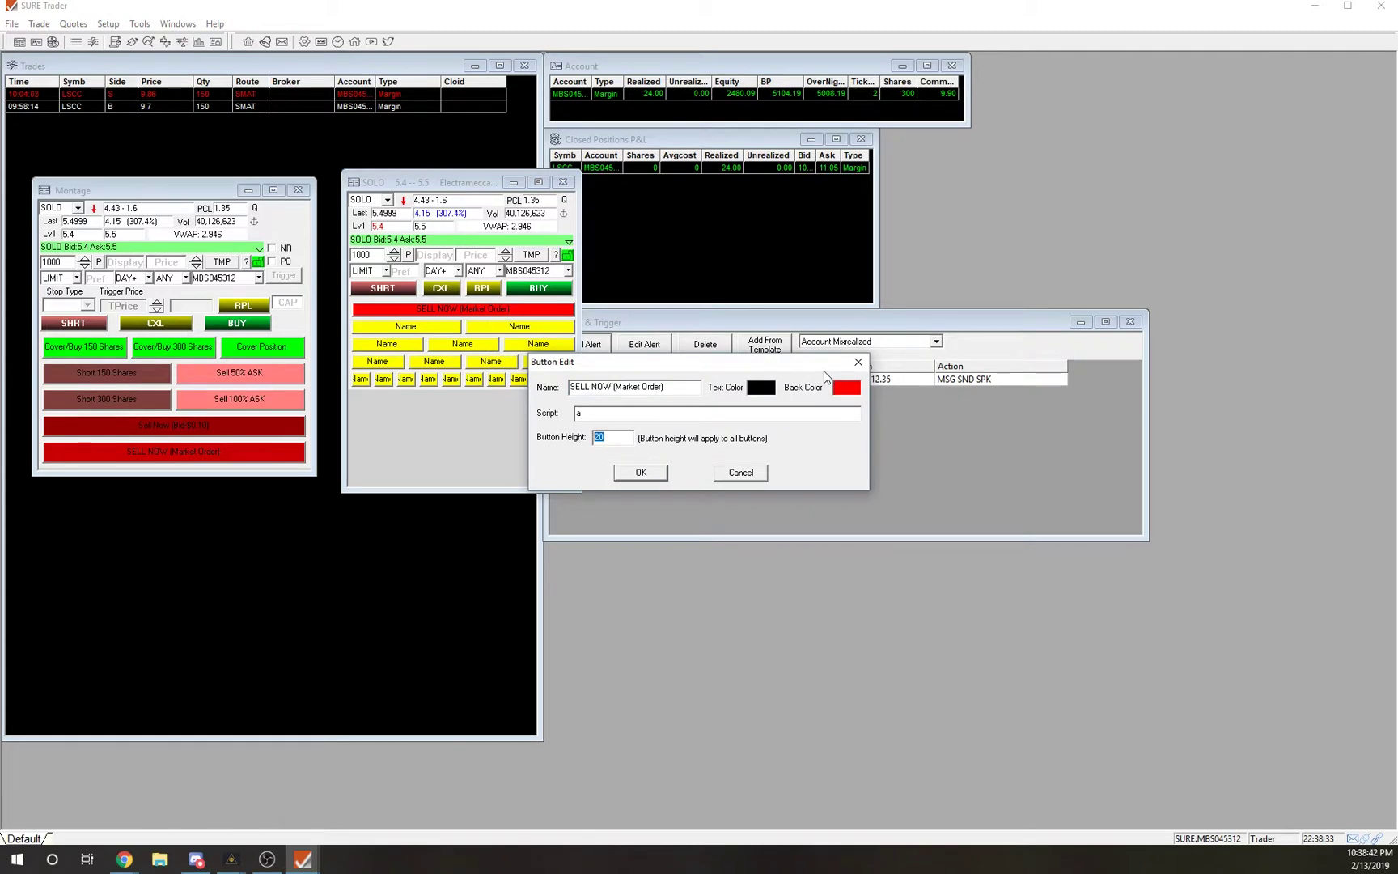
{"action": "type", "text": "40"}
{"action": "key", "text": "Return"}
{"action": "right_click", "coordinate": [484, 312]}
{"action": "left_click", "coordinate": [518, 355]}
{"action": "double_click", "coordinate": [608, 438]}
{"action": "type", "text": "50"}
{"action": "key", "text": "Return"}
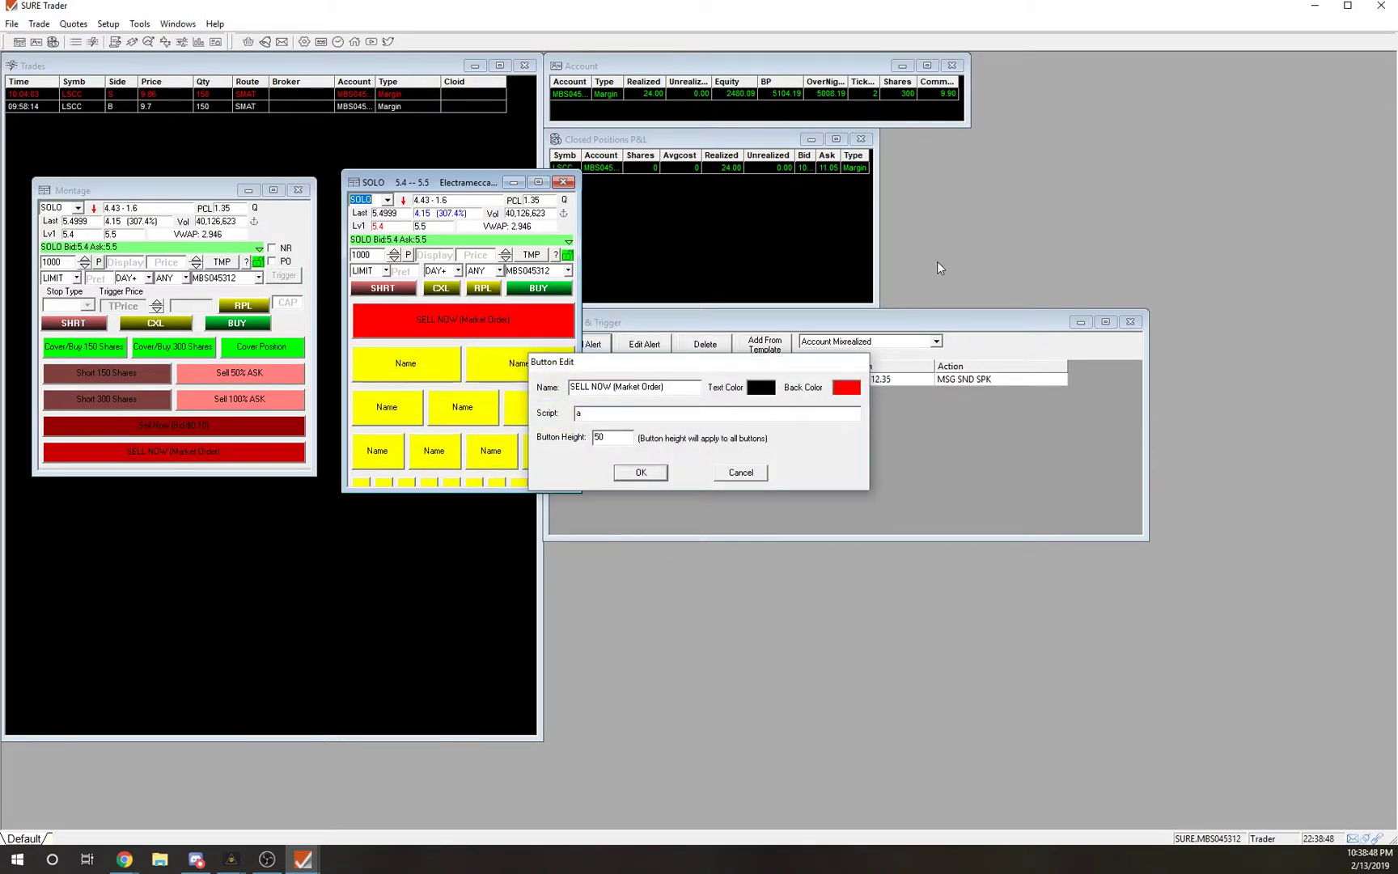
Set the SELL NOW button height back to 30.
{"action": "right_click", "coordinate": [440, 324]}
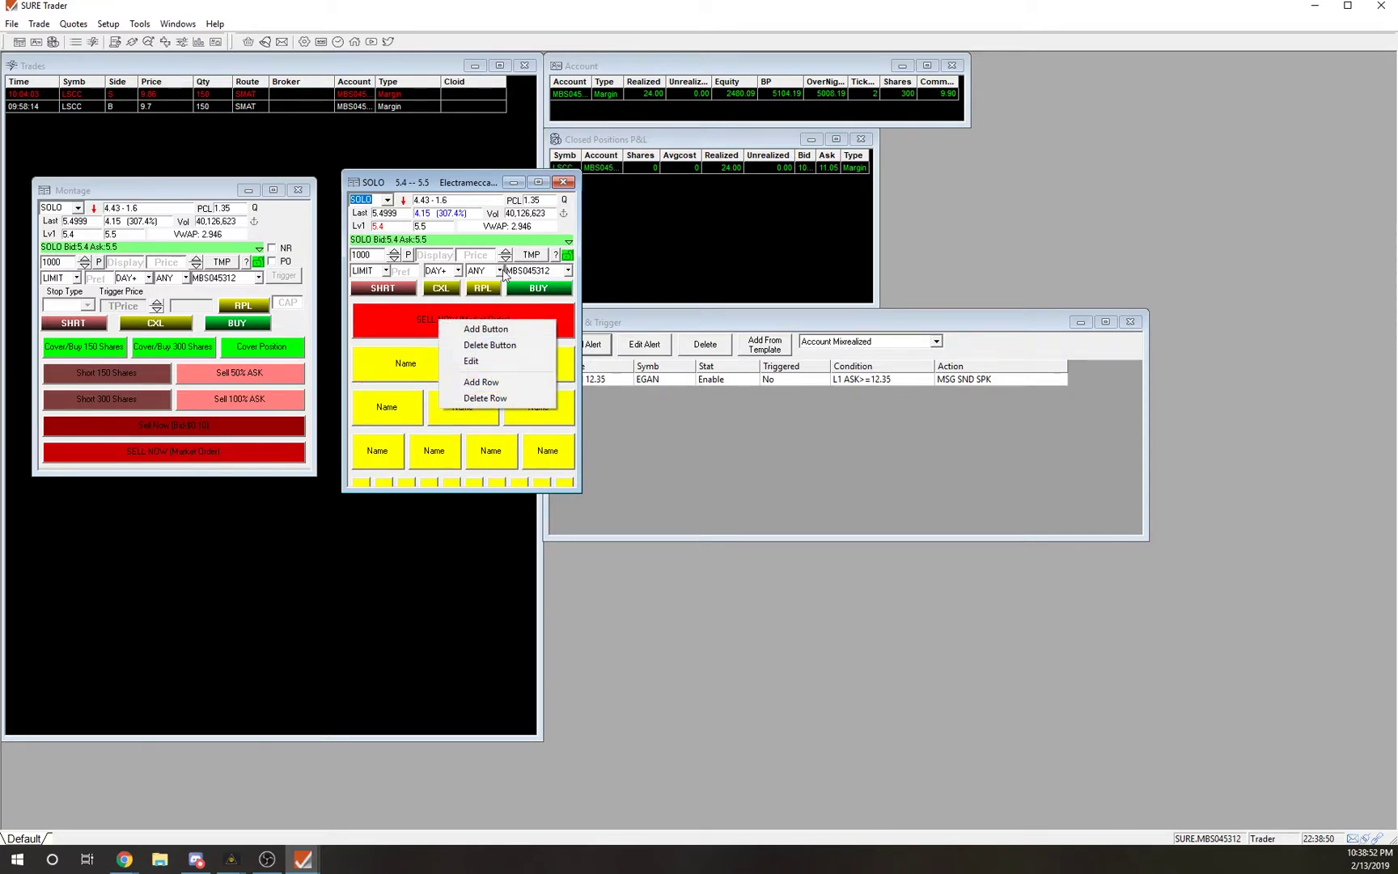
{"action": "left_click", "coordinate": [477, 186]}
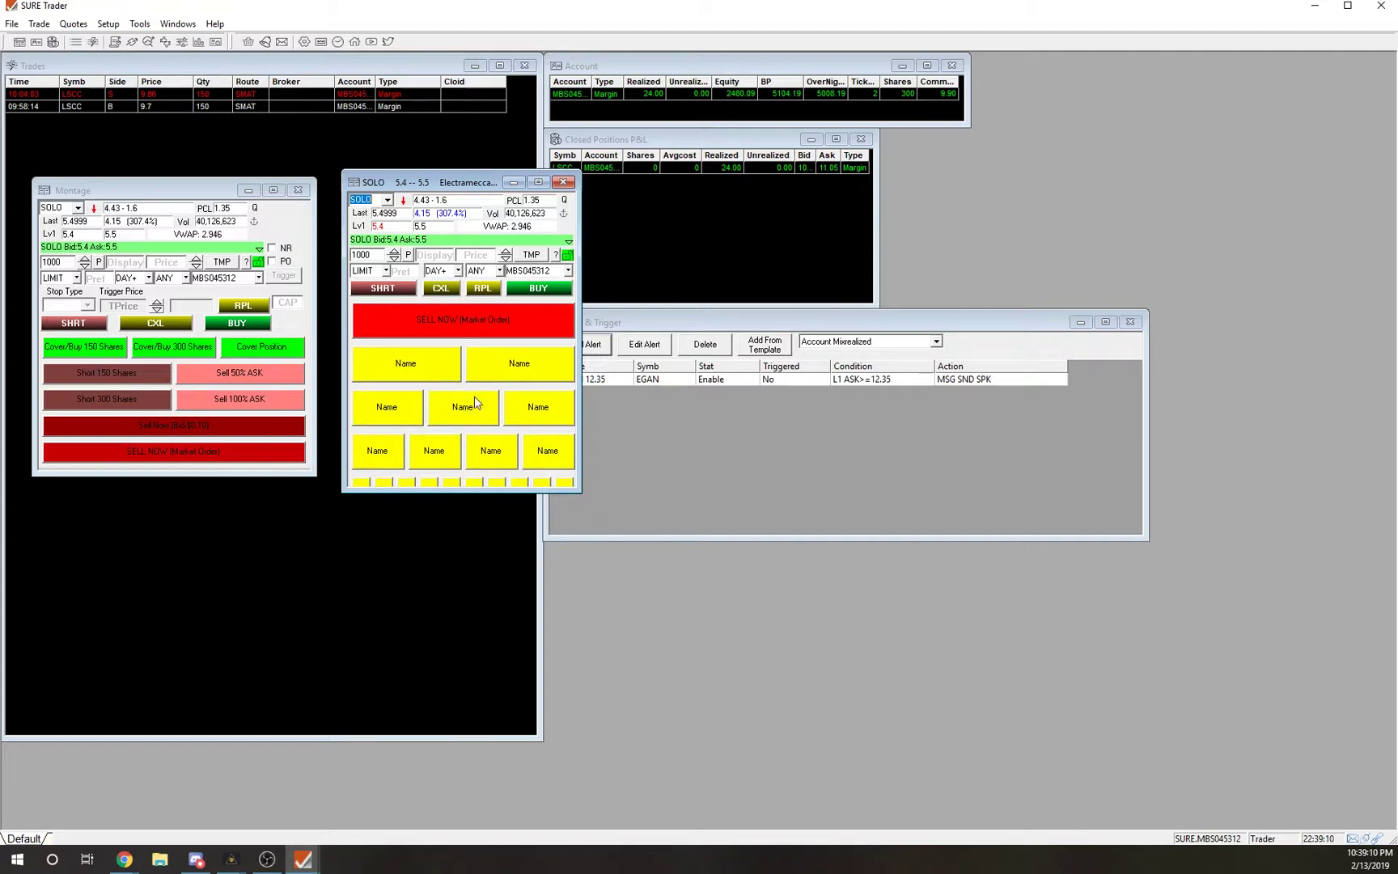
{"action": "right_click", "coordinate": [469, 315]}
{"action": "left_click", "coordinate": [526, 361]}
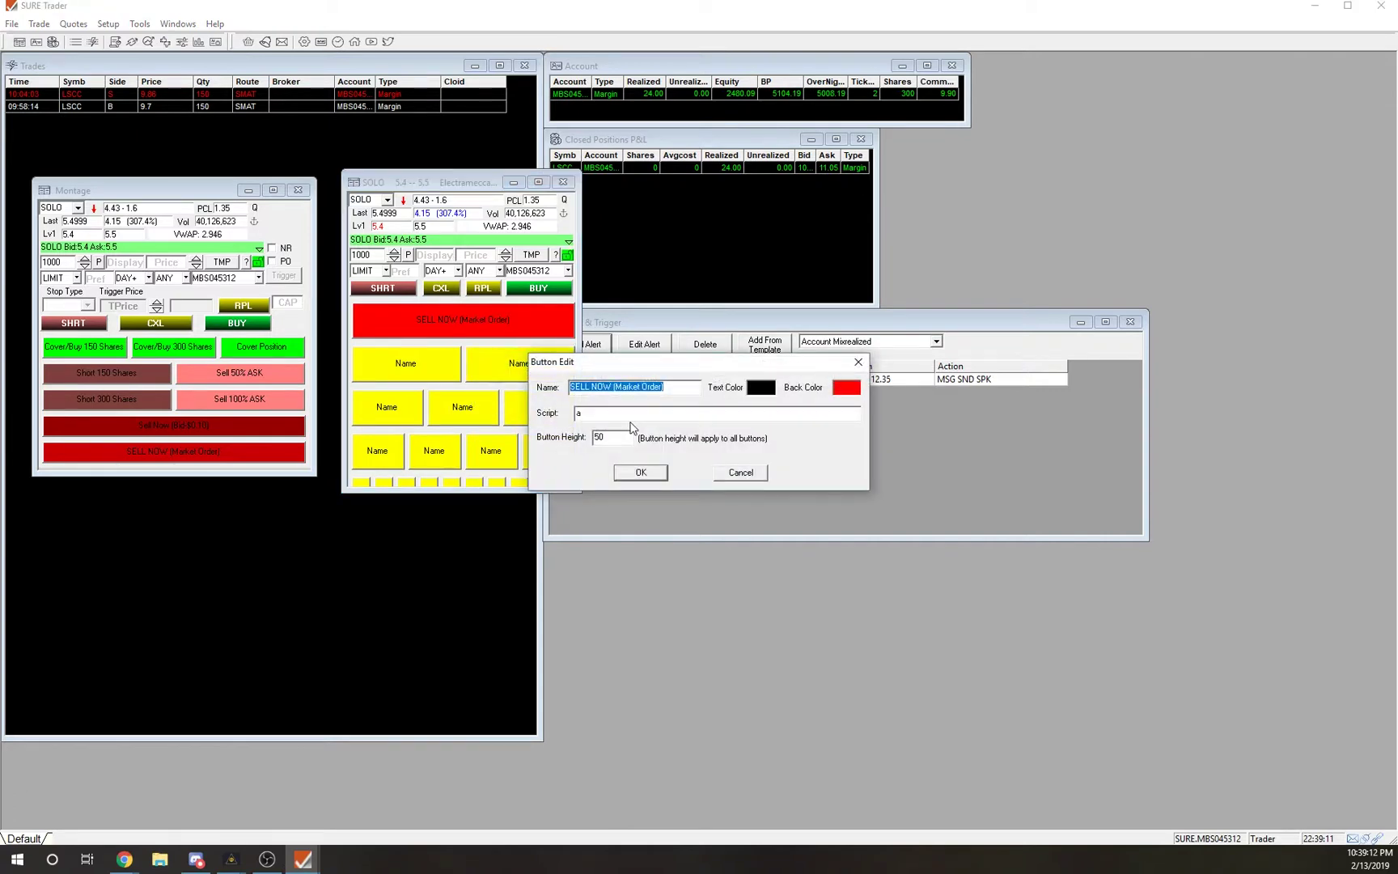
{"action": "double_click", "coordinate": [600, 437]}
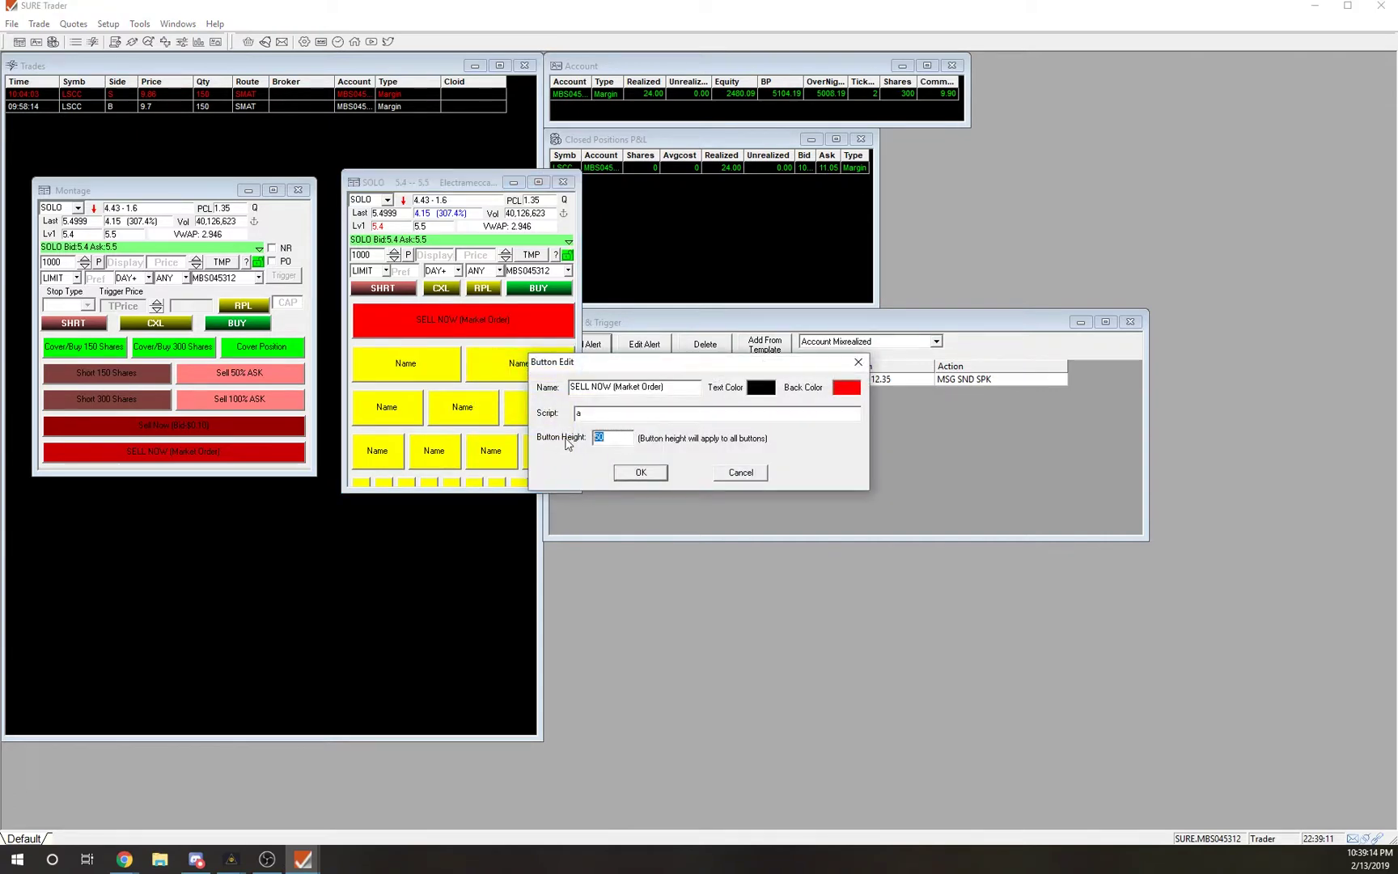
{"action": "type", "text": "30"}
{"action": "key", "text": "Return"}
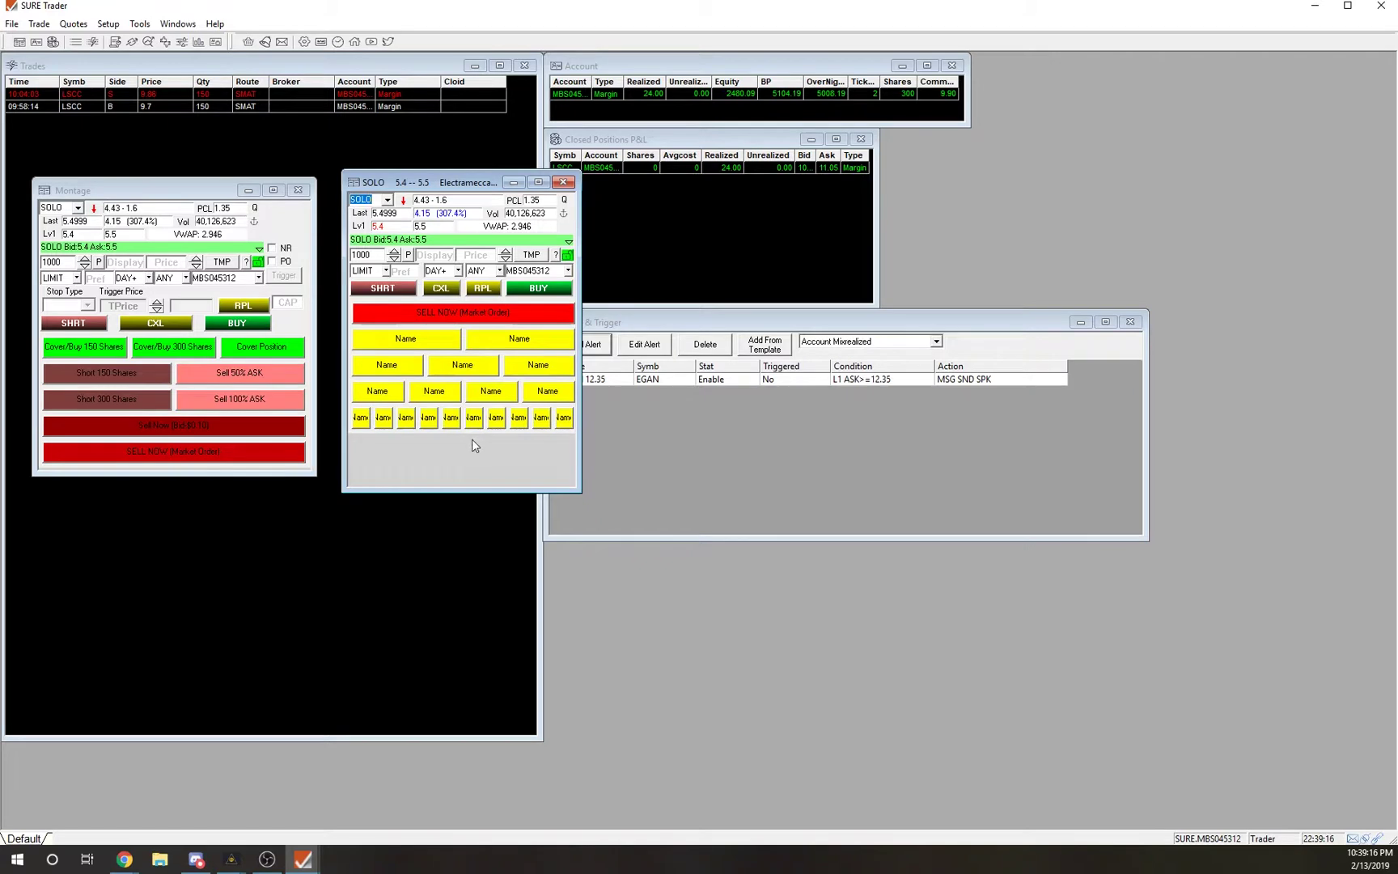
Delete the ten-button row and third Name row, then shorten the SOLO window and move it lower.
{"action": "right_click", "coordinate": [450, 420]}
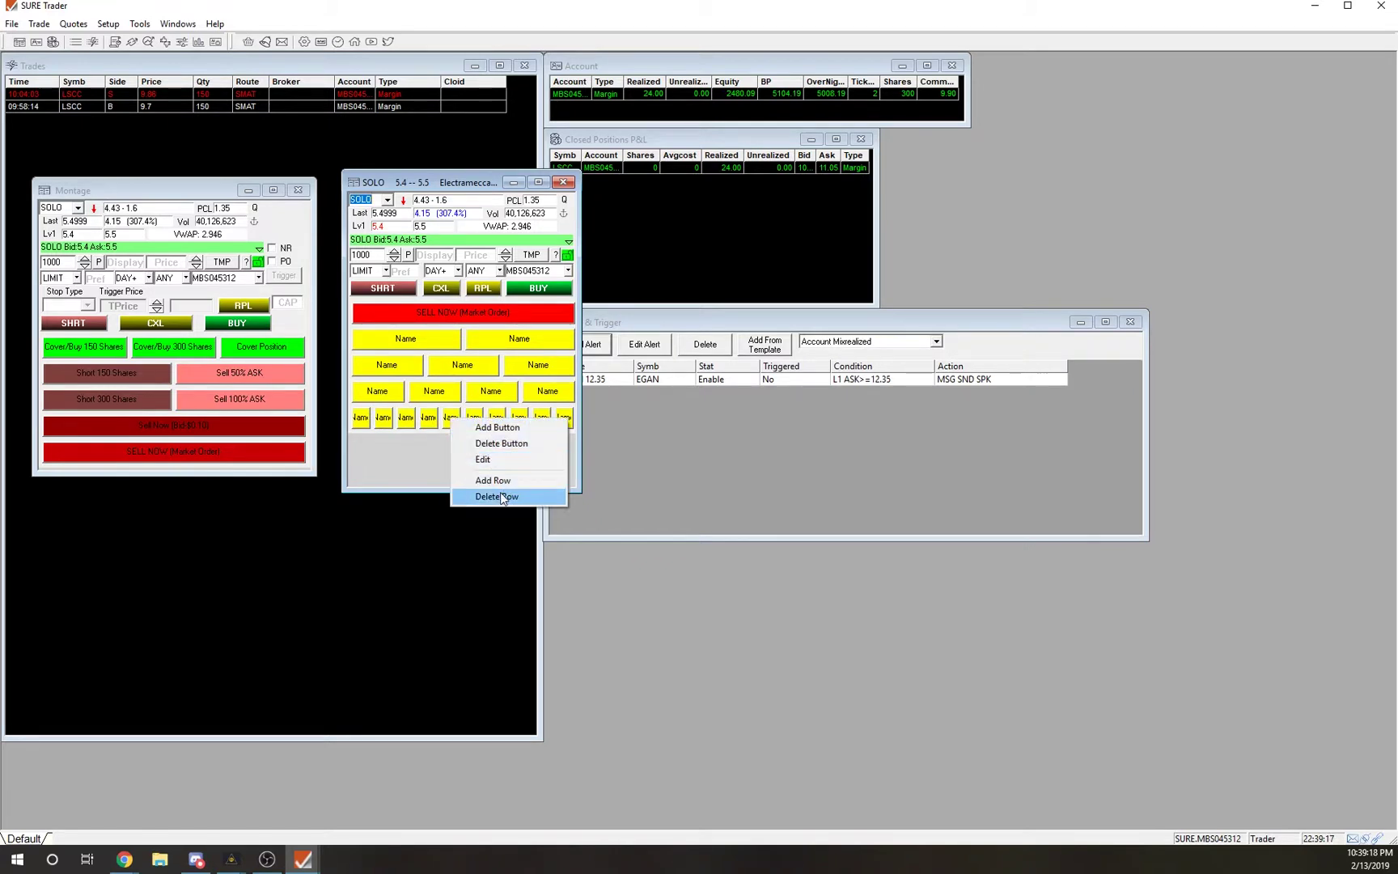
{"action": "left_click", "coordinate": [502, 497]}
{"action": "left_click", "coordinate": [663, 459]}
{"action": "right_click", "coordinate": [504, 391]}
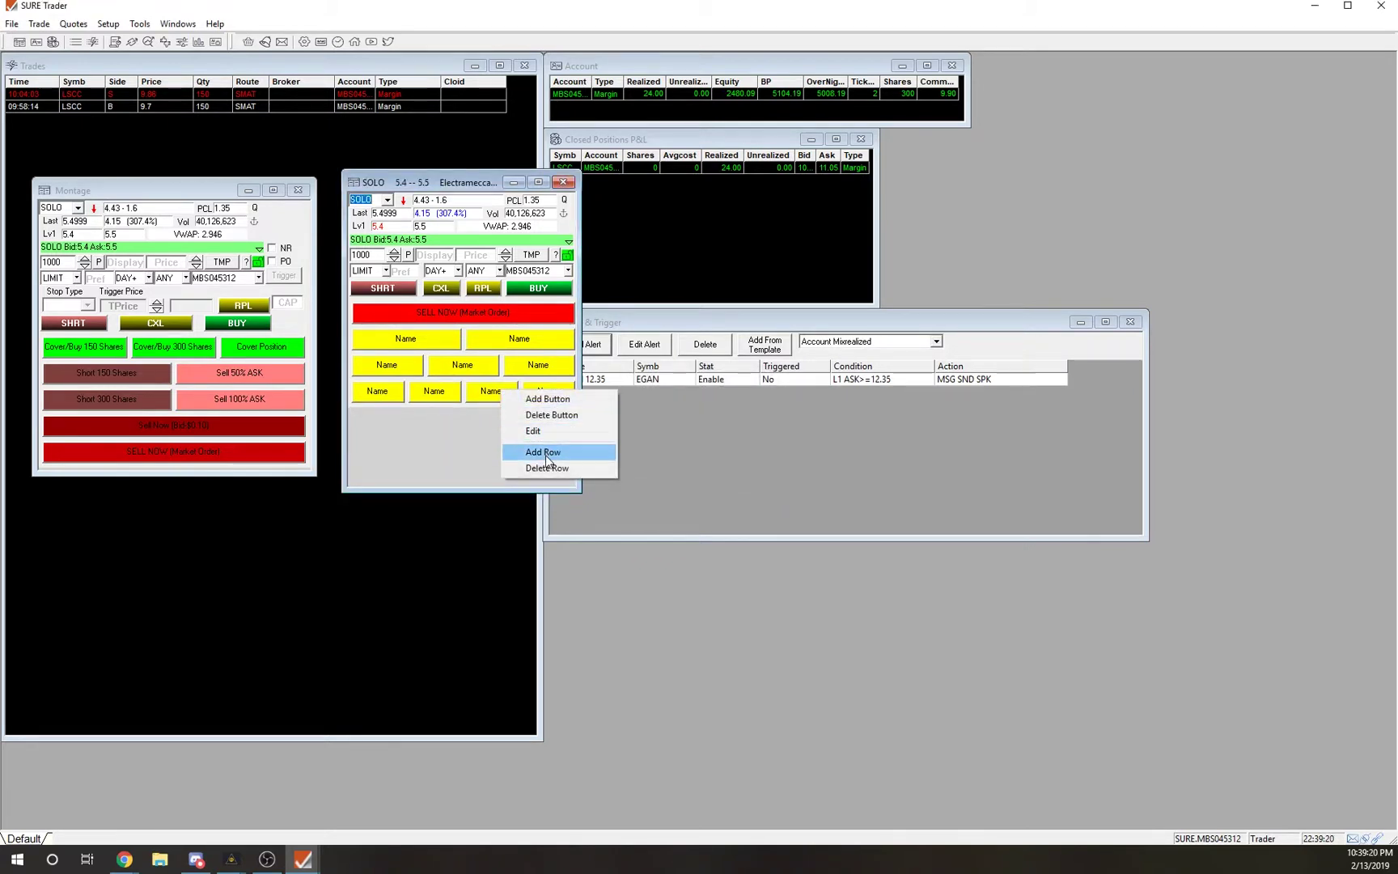
{"action": "left_click", "coordinate": [547, 468]}
{"action": "left_click", "coordinate": [685, 459]}
{"action": "left_click_drag", "start_coordinate": [492, 493], "coordinate": [490, 393]}
{"action": "left_click_drag", "start_coordinate": [456, 182], "coordinate": [437, 263]}
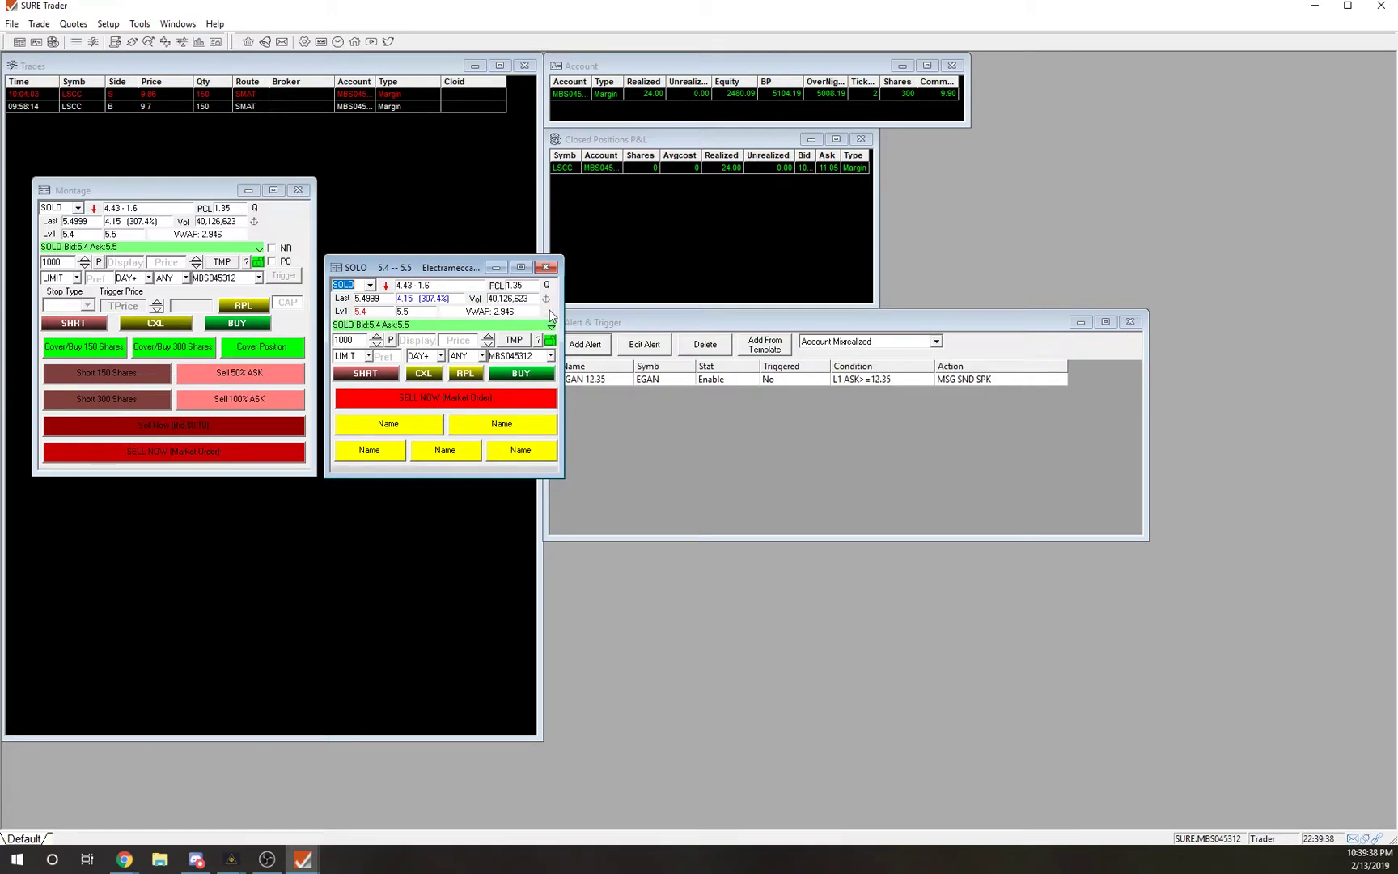
Make the SOLO window taller and switch it to the Stop Order style.
{"action": "left_click_drag", "start_coordinate": [464, 475], "coordinate": [464, 528]}
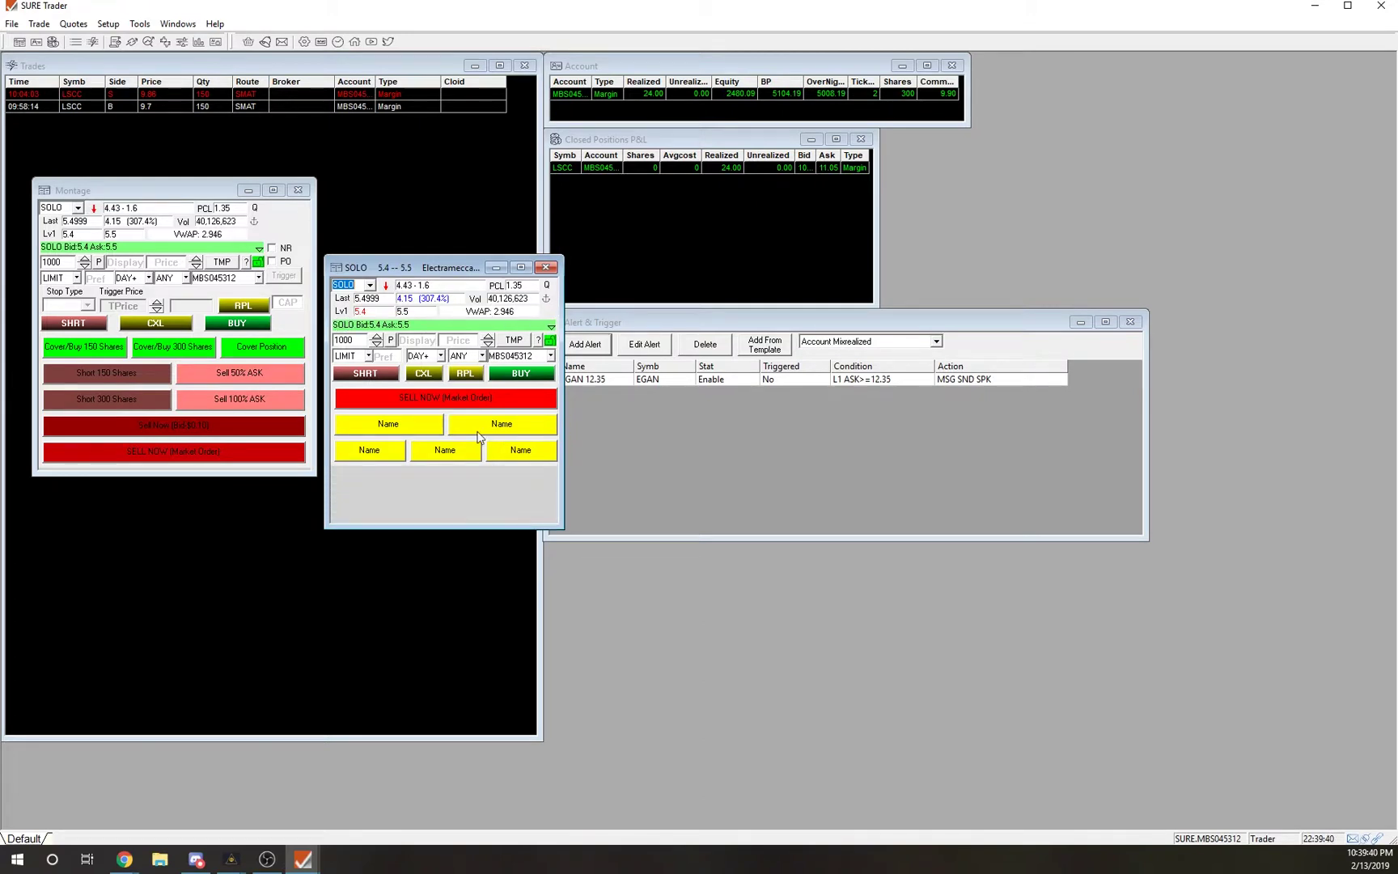
{"action": "right_click", "coordinate": [487, 373]}
{"action": "mouse_move", "coordinate": [540, 427]}
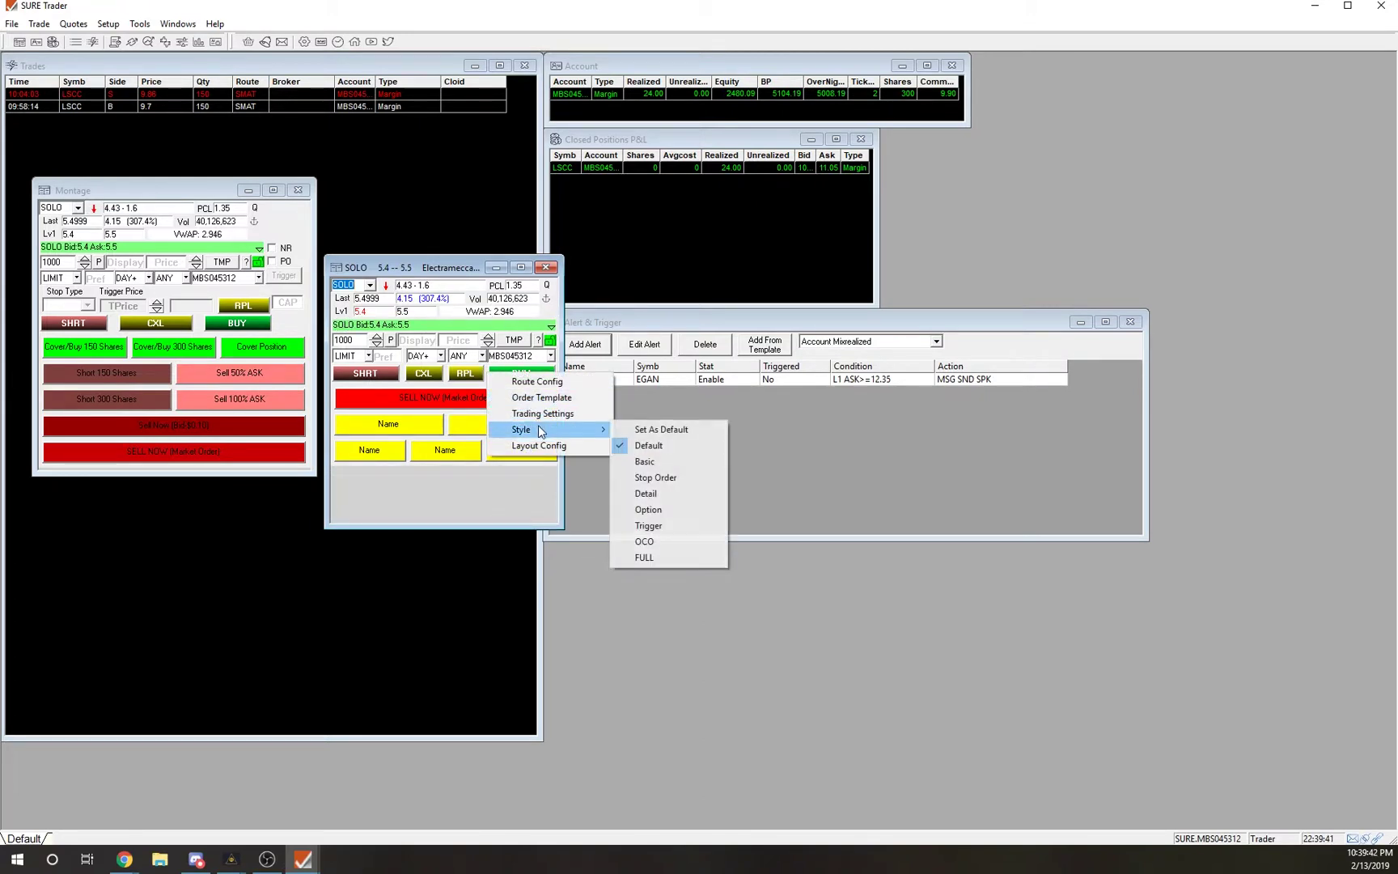
{"action": "left_click", "coordinate": [674, 479]}
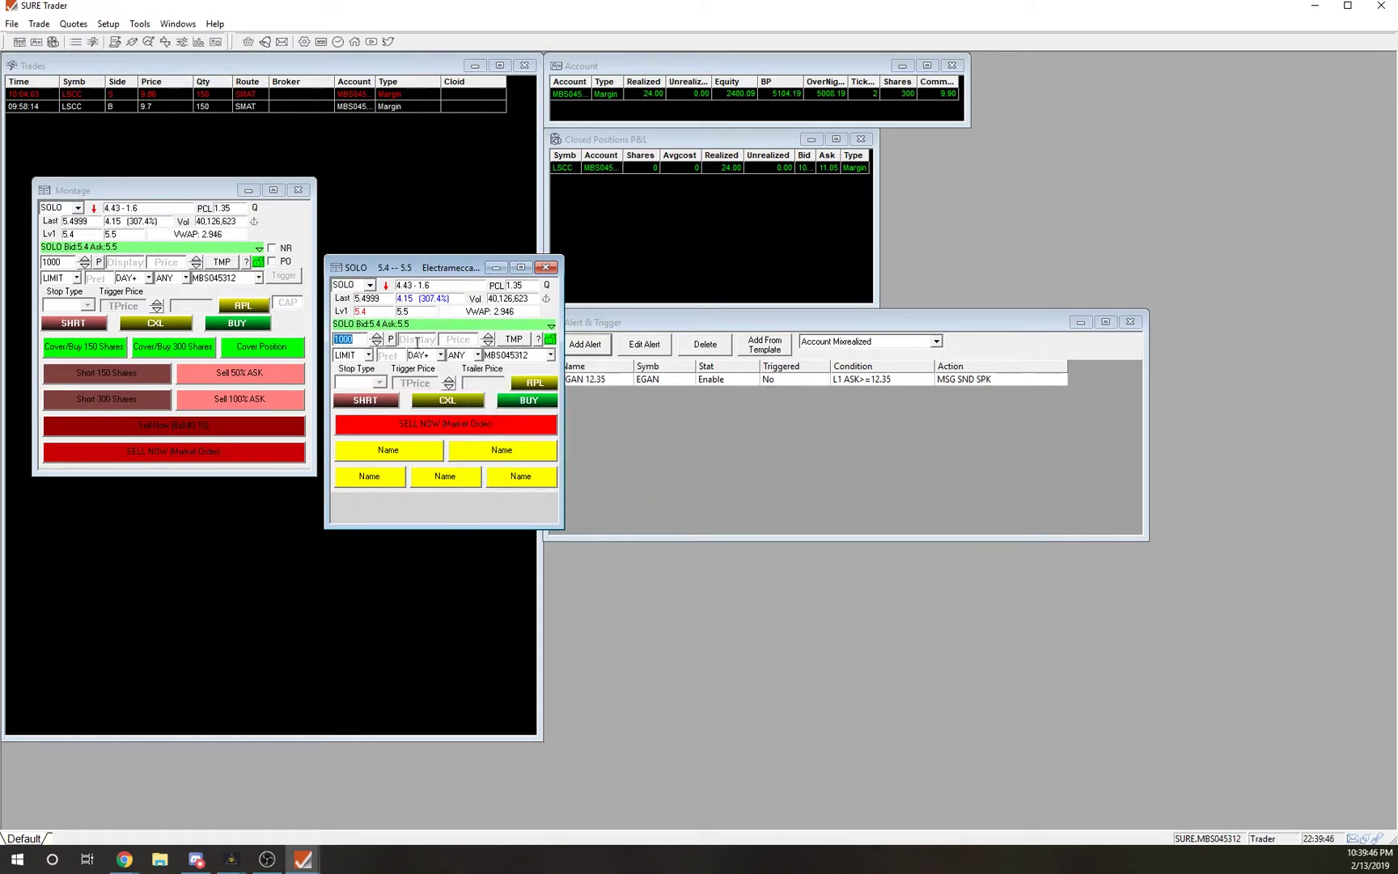
Set order type STOP at 5.45, stop type Limit, trigger price 5.45.
{"action": "left_click", "coordinate": [369, 355]}
{"action": "left_click", "coordinate": [356, 386]}
{"action": "left_click", "coordinate": [488, 336]}
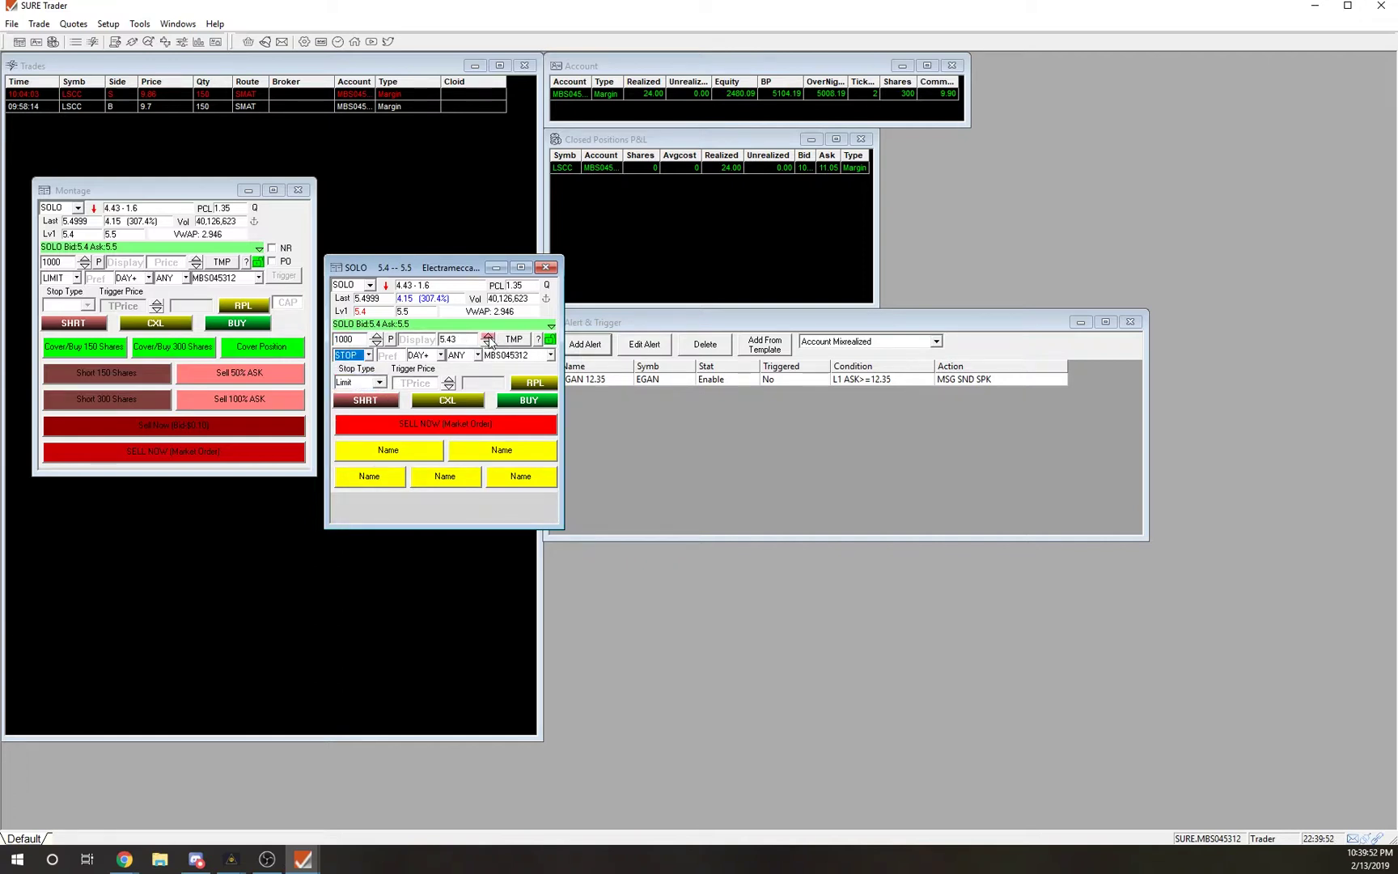
{"action": "left_click", "coordinate": [488, 336]}
{"action": "left_click", "coordinate": [379, 383]}
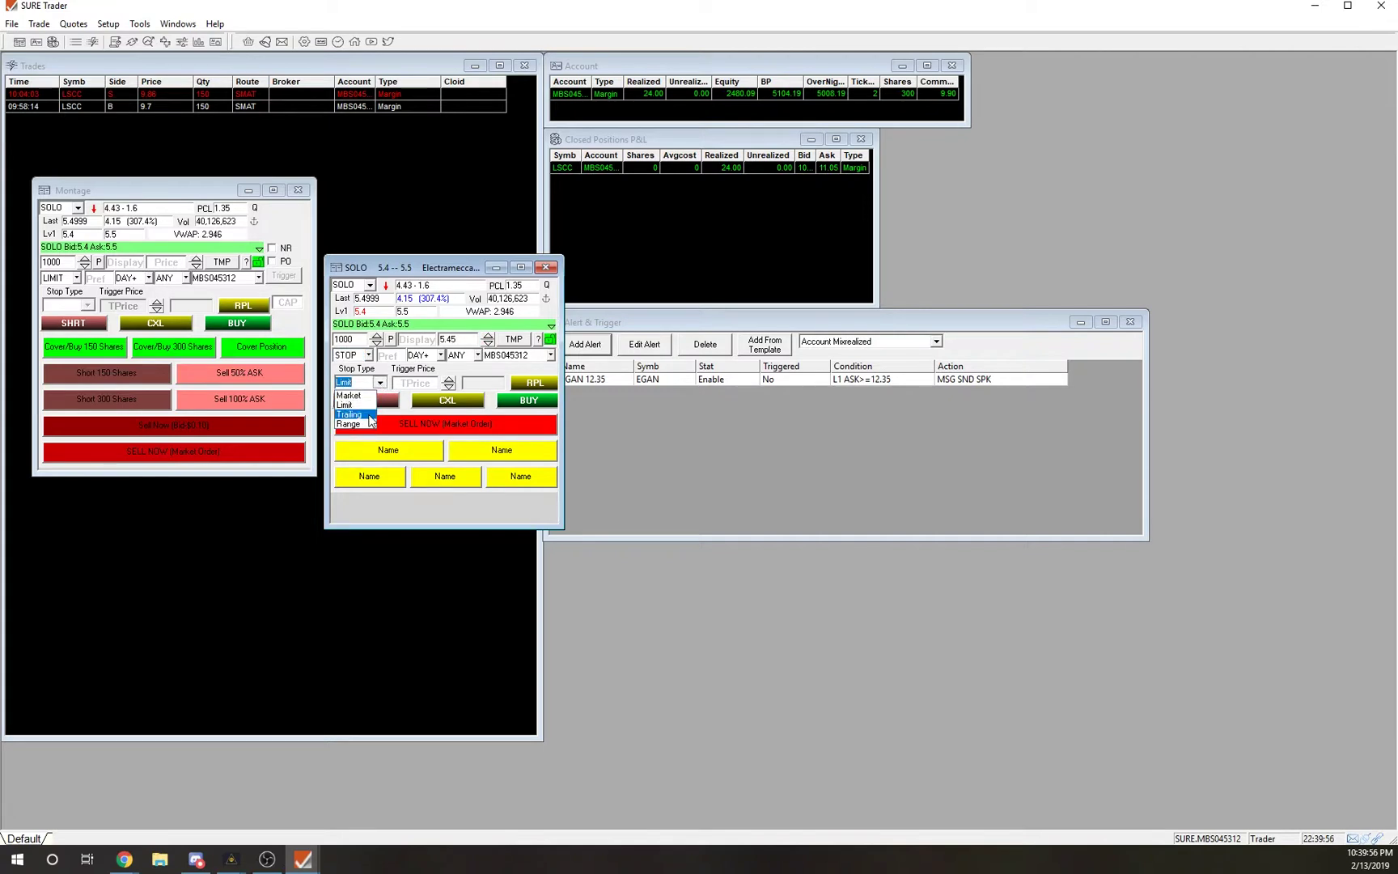
{"action": "left_click", "coordinate": [370, 405]}
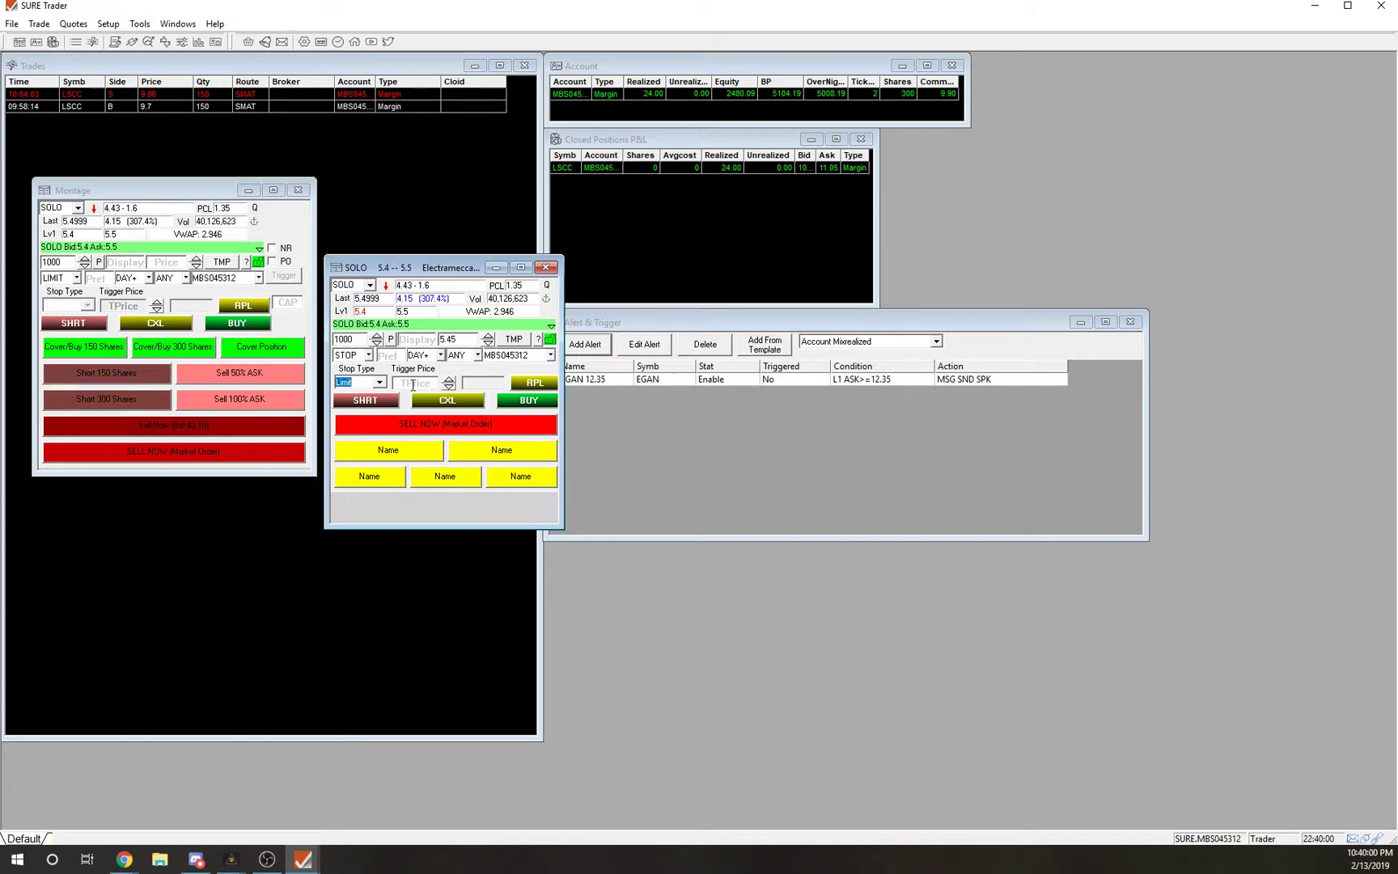
{"action": "left_click", "coordinate": [449, 380]}
{"action": "left_click", "coordinate": [449, 381]}
{"action": "left_click", "coordinate": [421, 383]}
Check the SELL NOW button's script, then cancel its settings unchanged.
{"action": "right_click", "coordinate": [465, 422]}
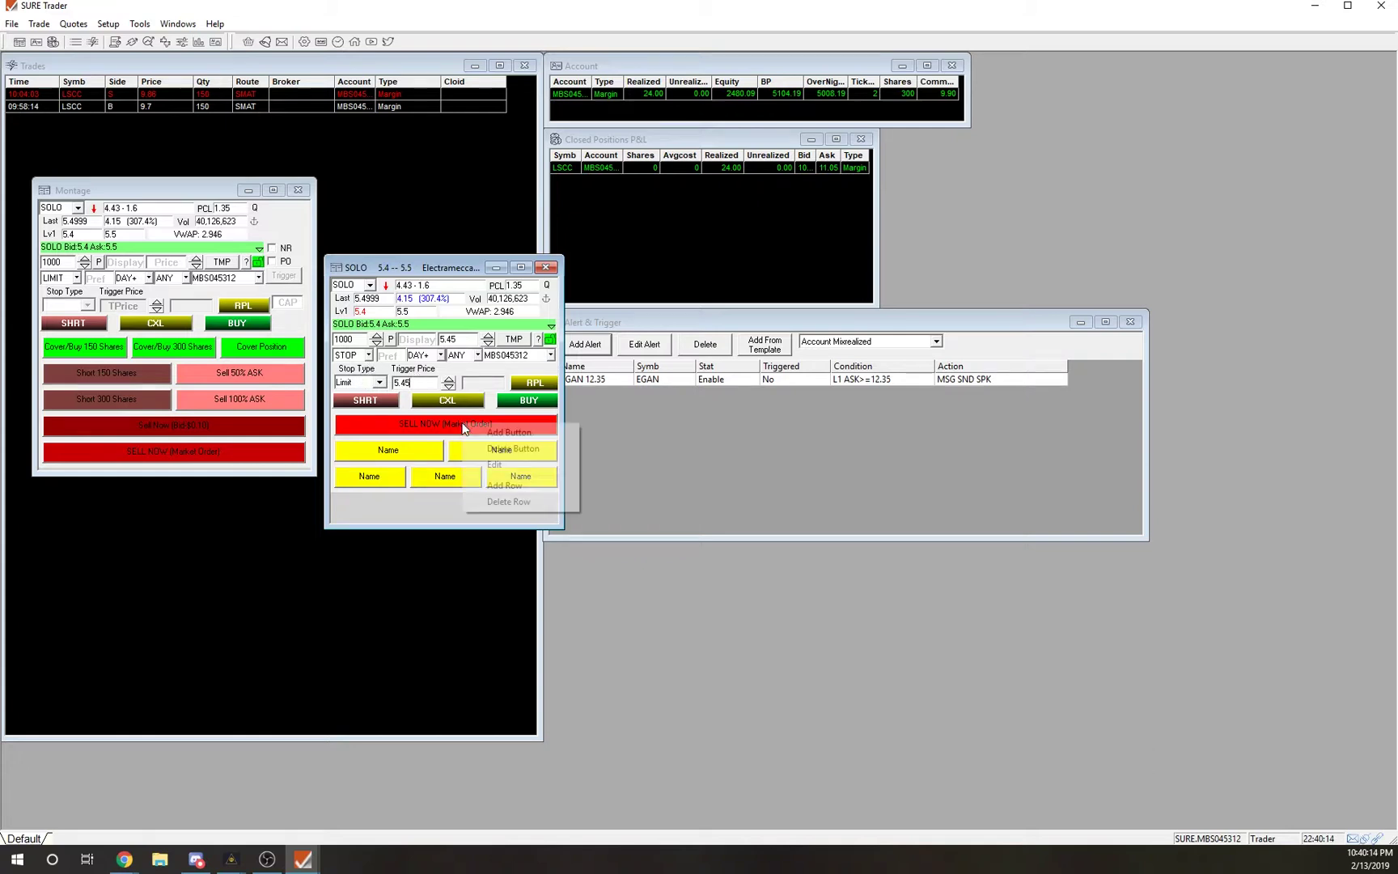
{"action": "left_click", "coordinate": [485, 466]}
{"action": "left_click", "coordinate": [605, 420]}
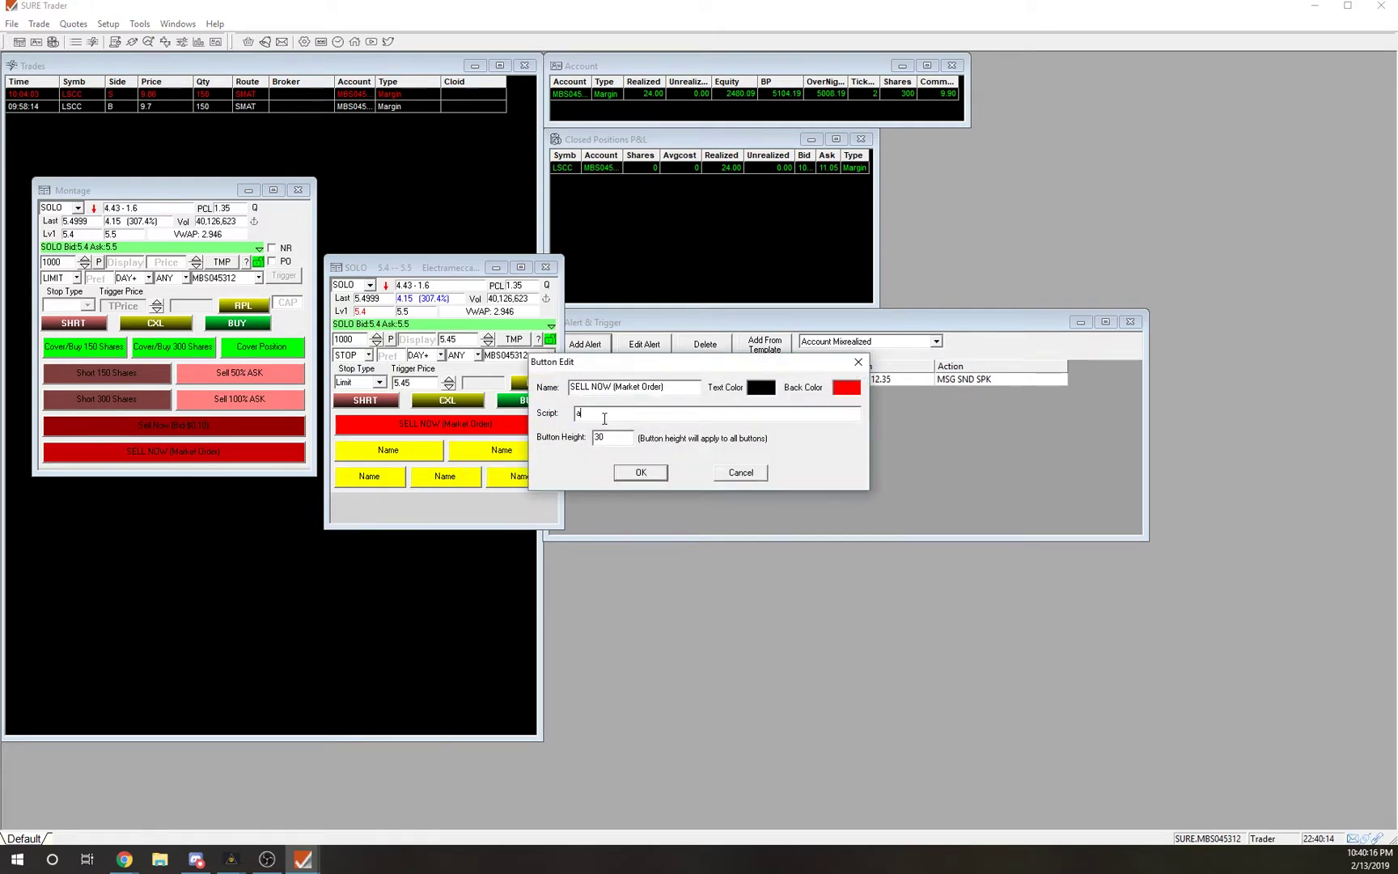
{"action": "left_click", "coordinate": [751, 479]}
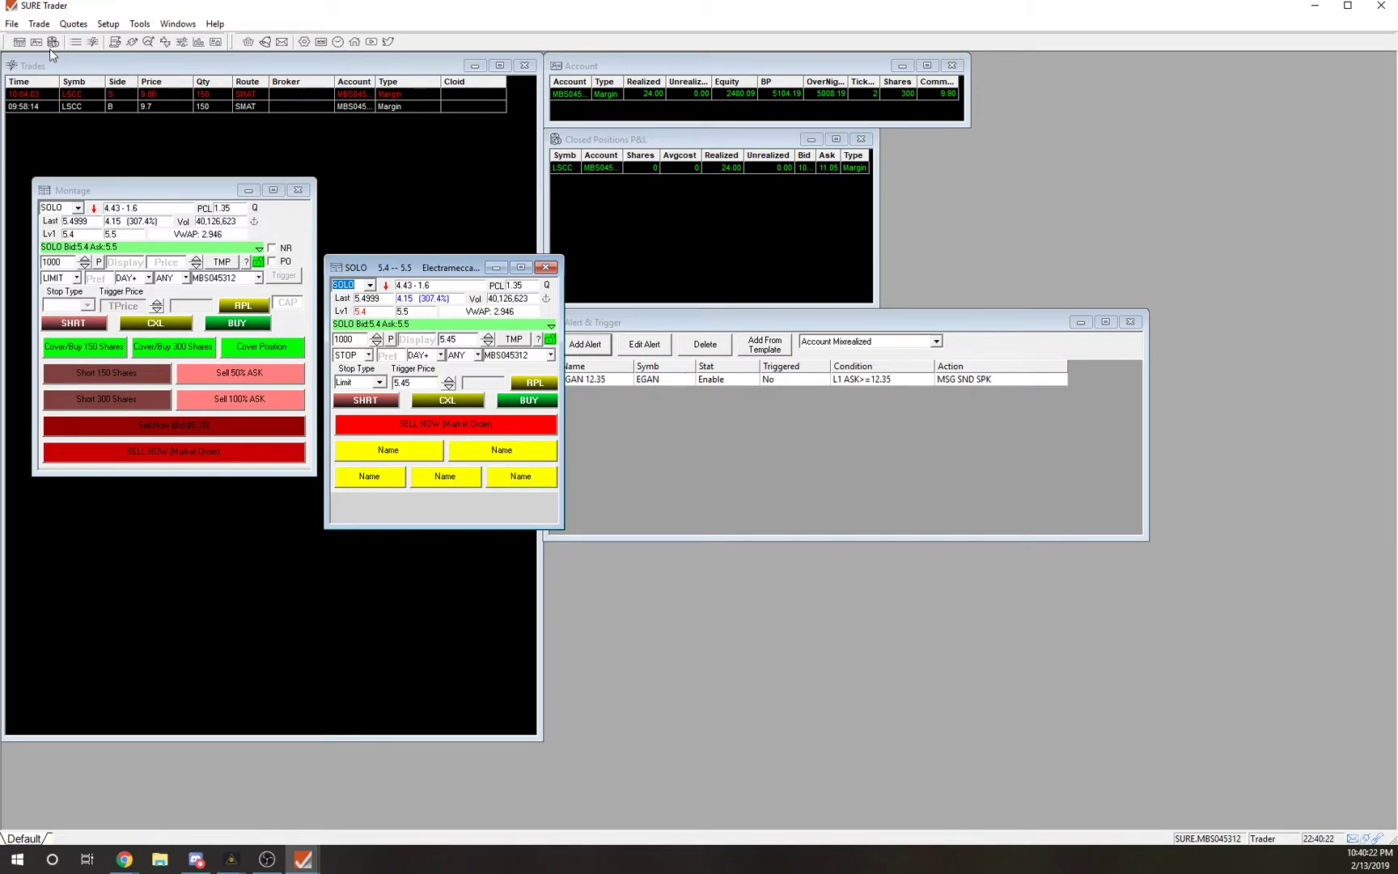
Review the Sell All MARKET script in the Hot Keys list, closing without changes.
{"action": "left_click", "coordinate": [110, 24]}
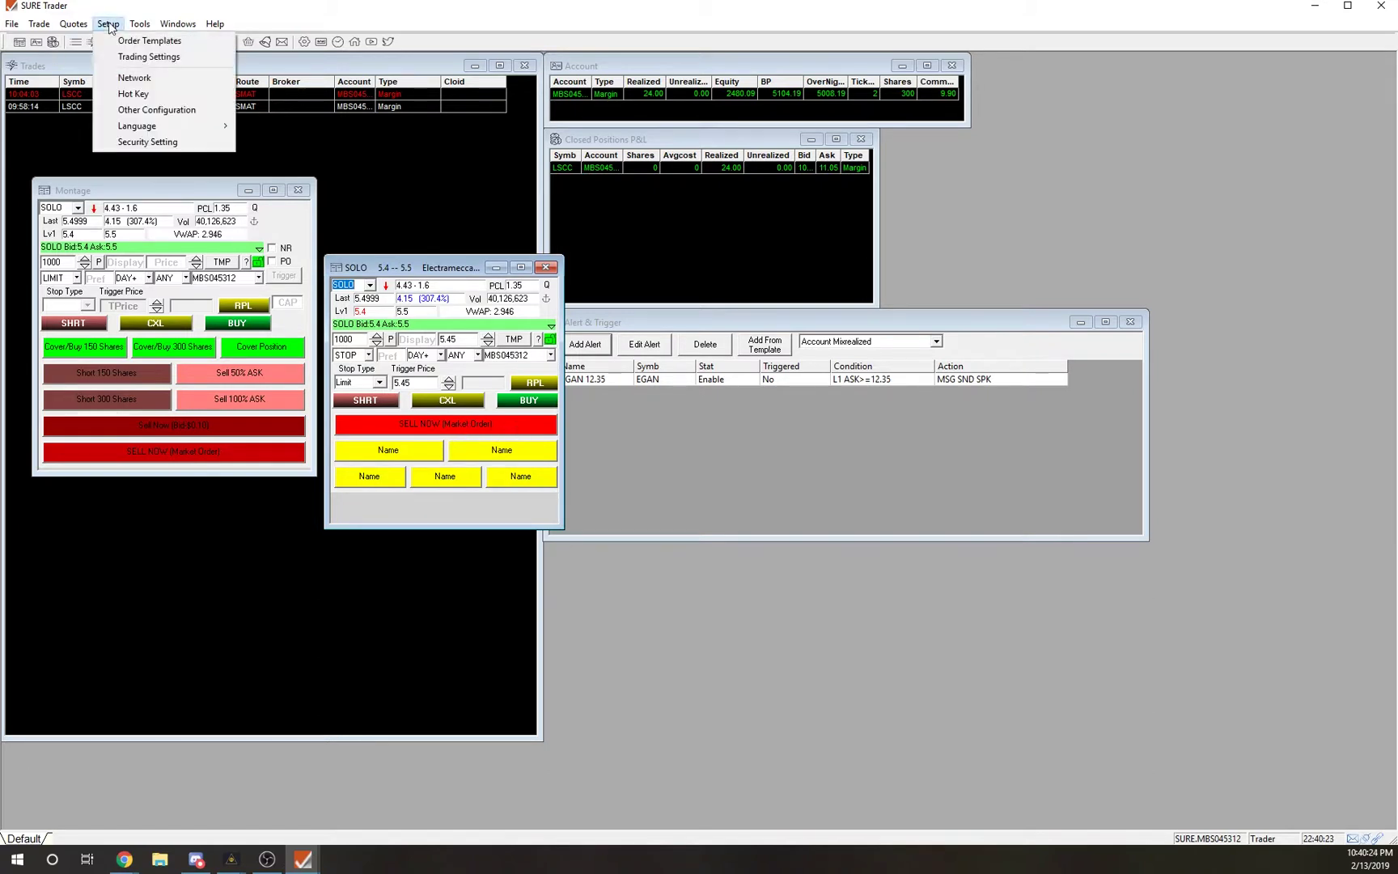
{"action": "left_click", "coordinate": [138, 94]}
{"action": "left_click_drag", "start_coordinate": [455, 302], "coordinate": [454, 280]}
{"action": "left_click", "coordinate": [267, 315]}
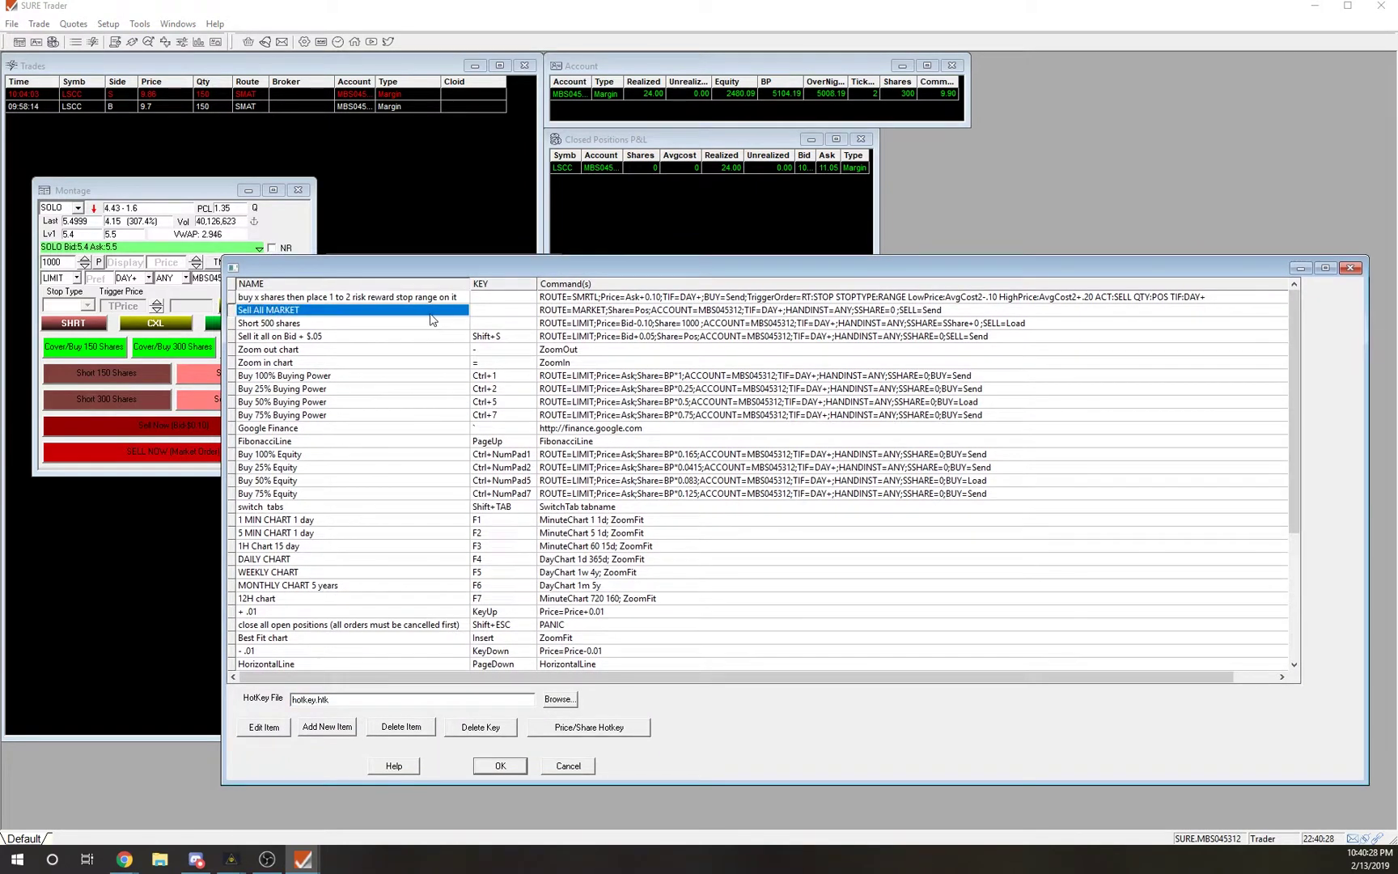
{"action": "left_click", "coordinate": [263, 728]}
{"action": "key", "text": "shift+Tab"}
{"action": "key", "text": "shift+Tab"}
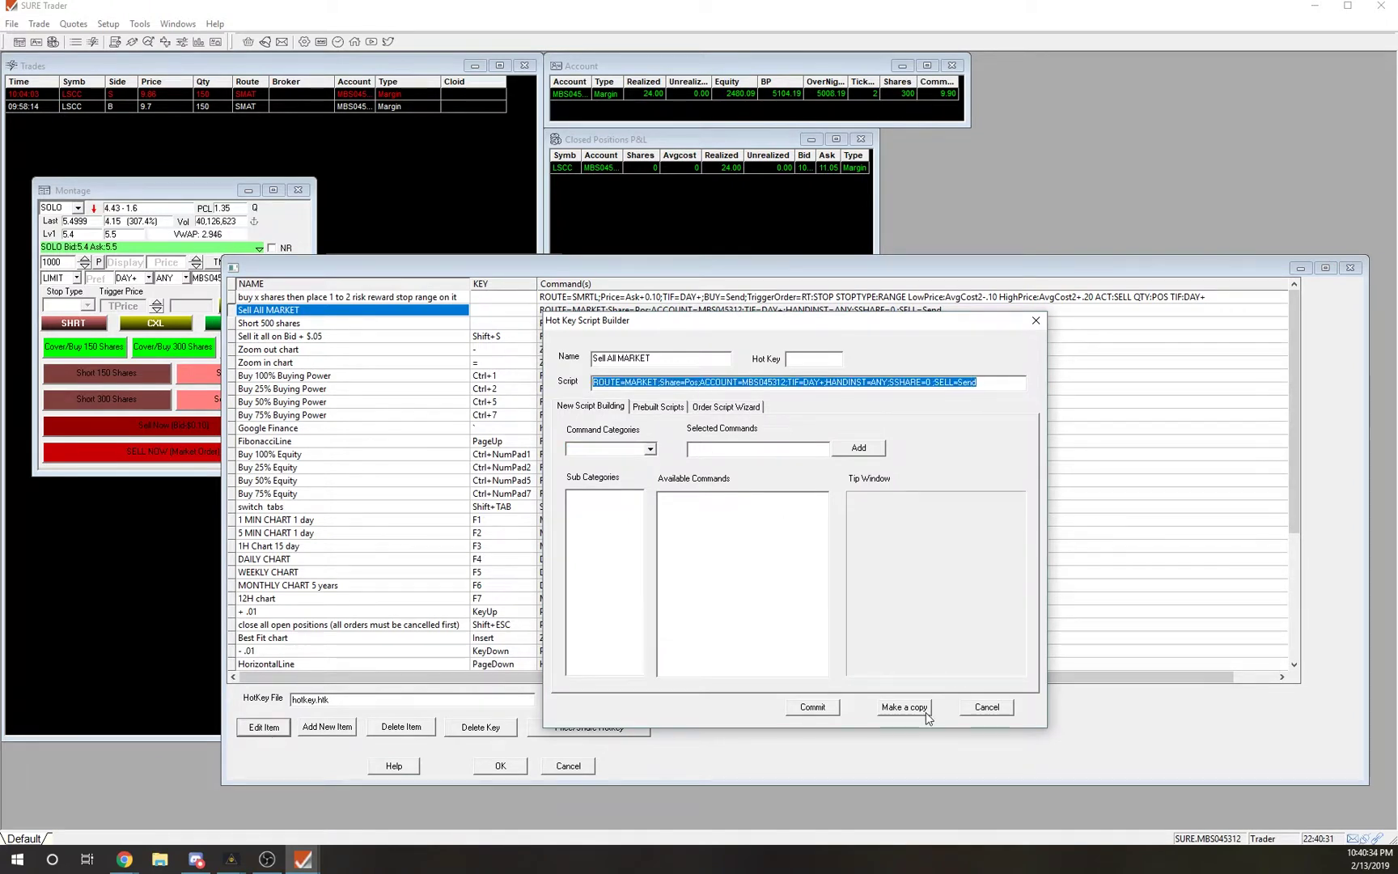
{"action": "left_click", "coordinate": [1003, 709]}
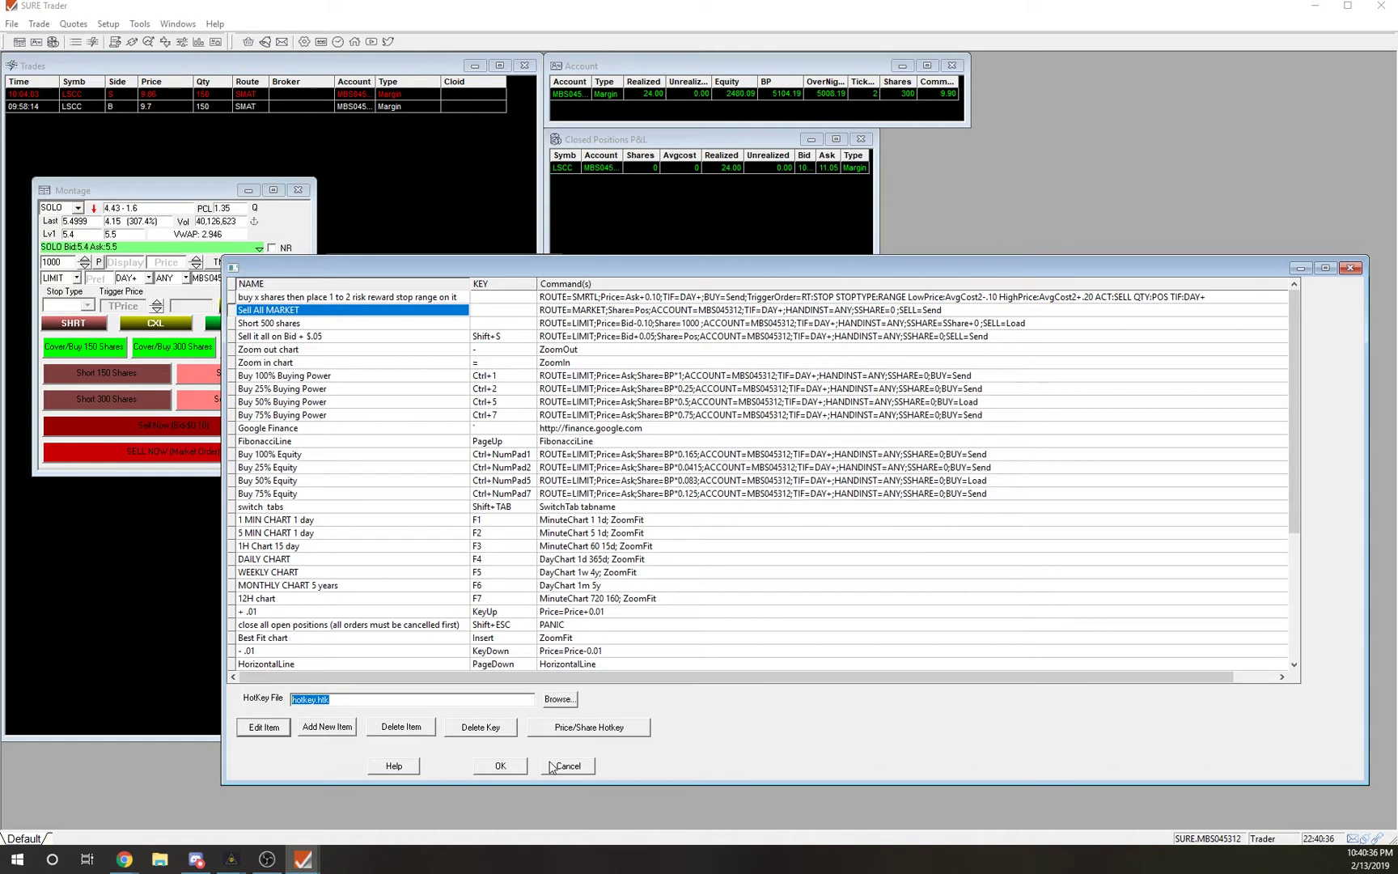
{"action": "left_click", "coordinate": [568, 766]}
{"action": "right_click", "coordinate": [433, 424]}
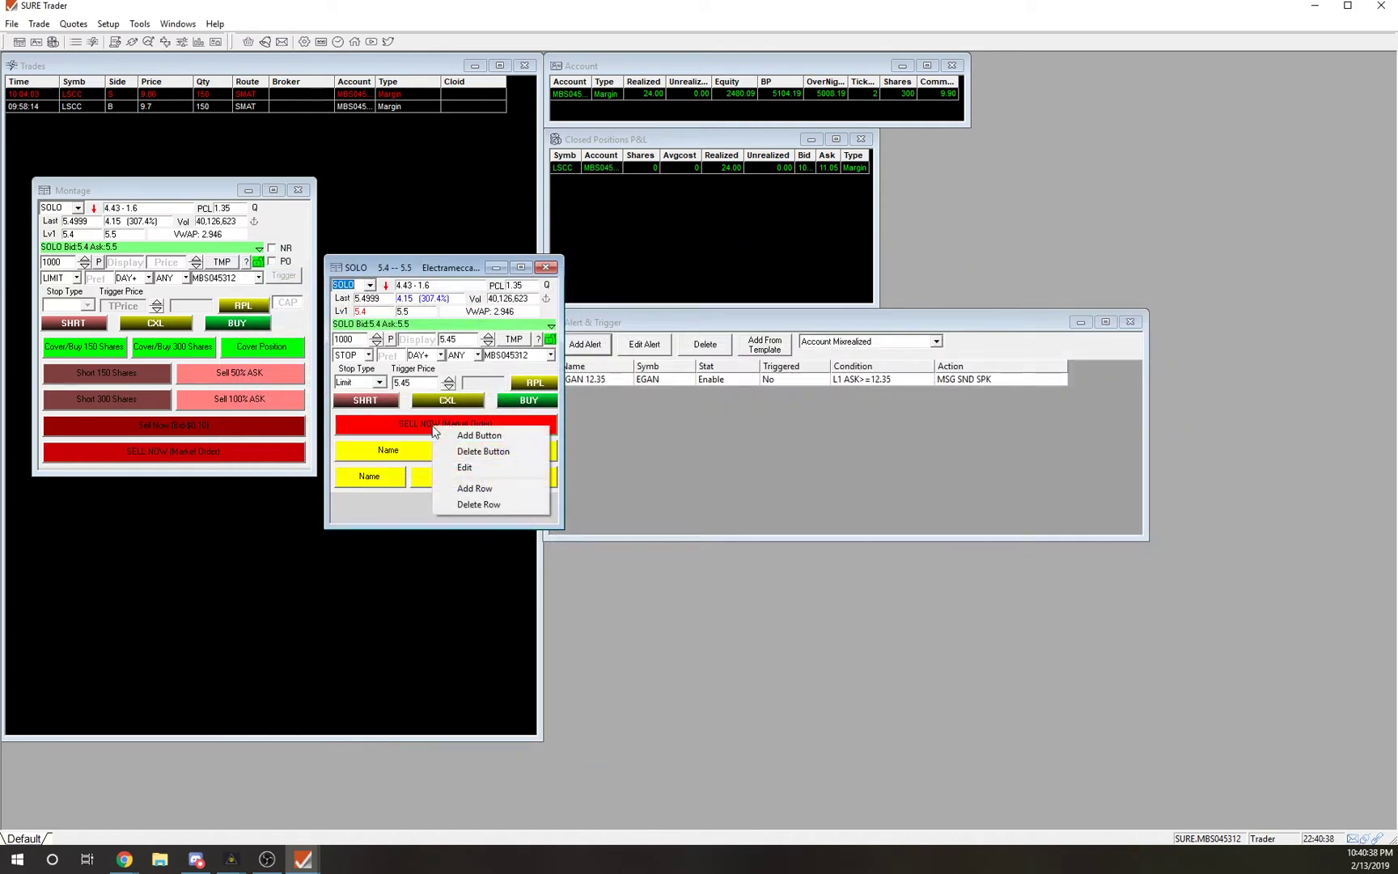
Paste the ROUTE=MARKET, Share=Pos sell script into SELL NOW, save, test it, and reopen its options.
{"action": "left_click", "coordinate": [454, 463]}
{"action": "left_click", "coordinate": [591, 413]}
{"action": "key", "text": "ctrl+v"}
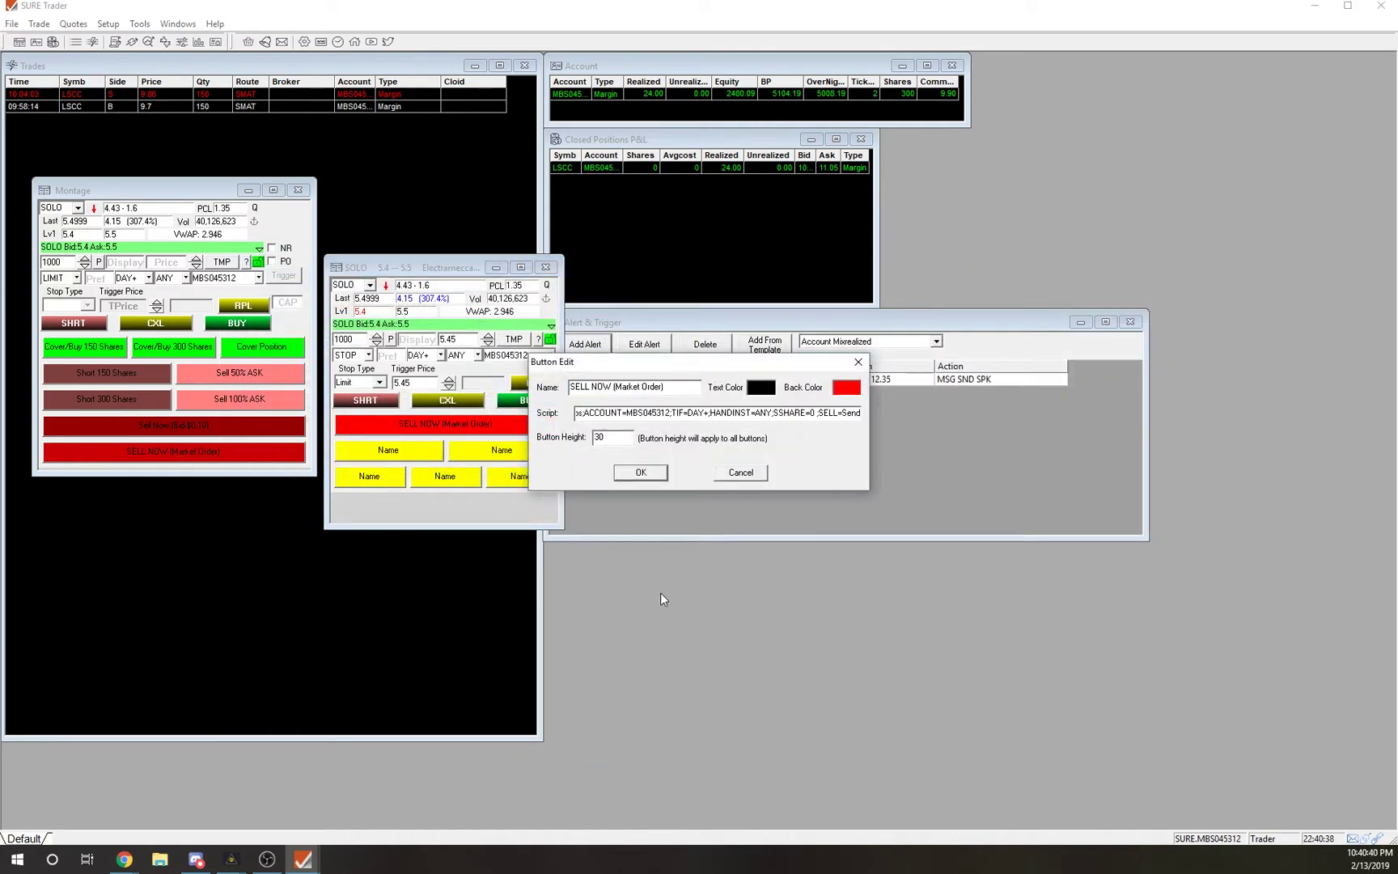
{"action": "left_click", "coordinate": [641, 472]}
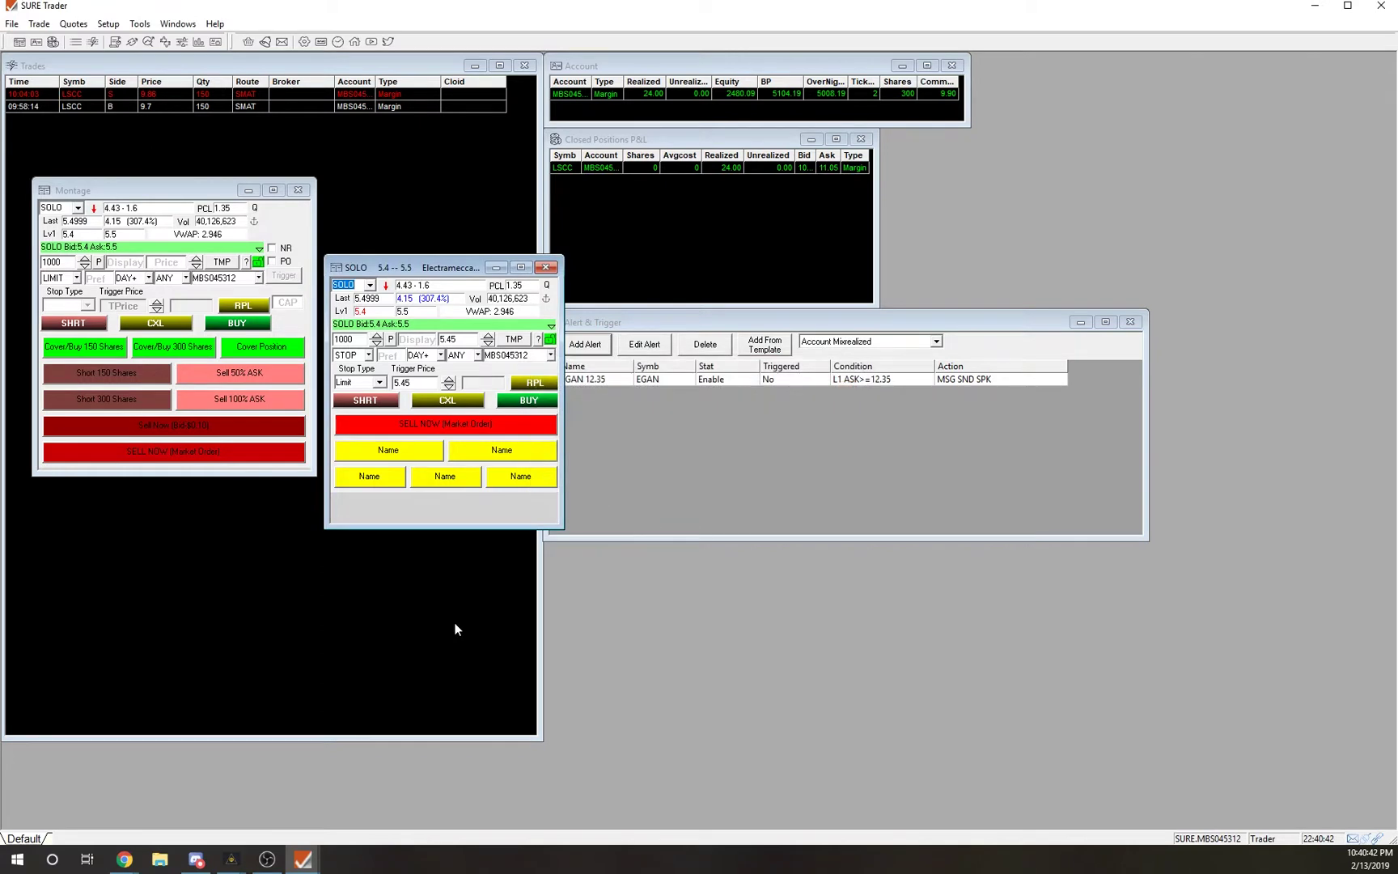
{"action": "left_click", "coordinate": [458, 425]}
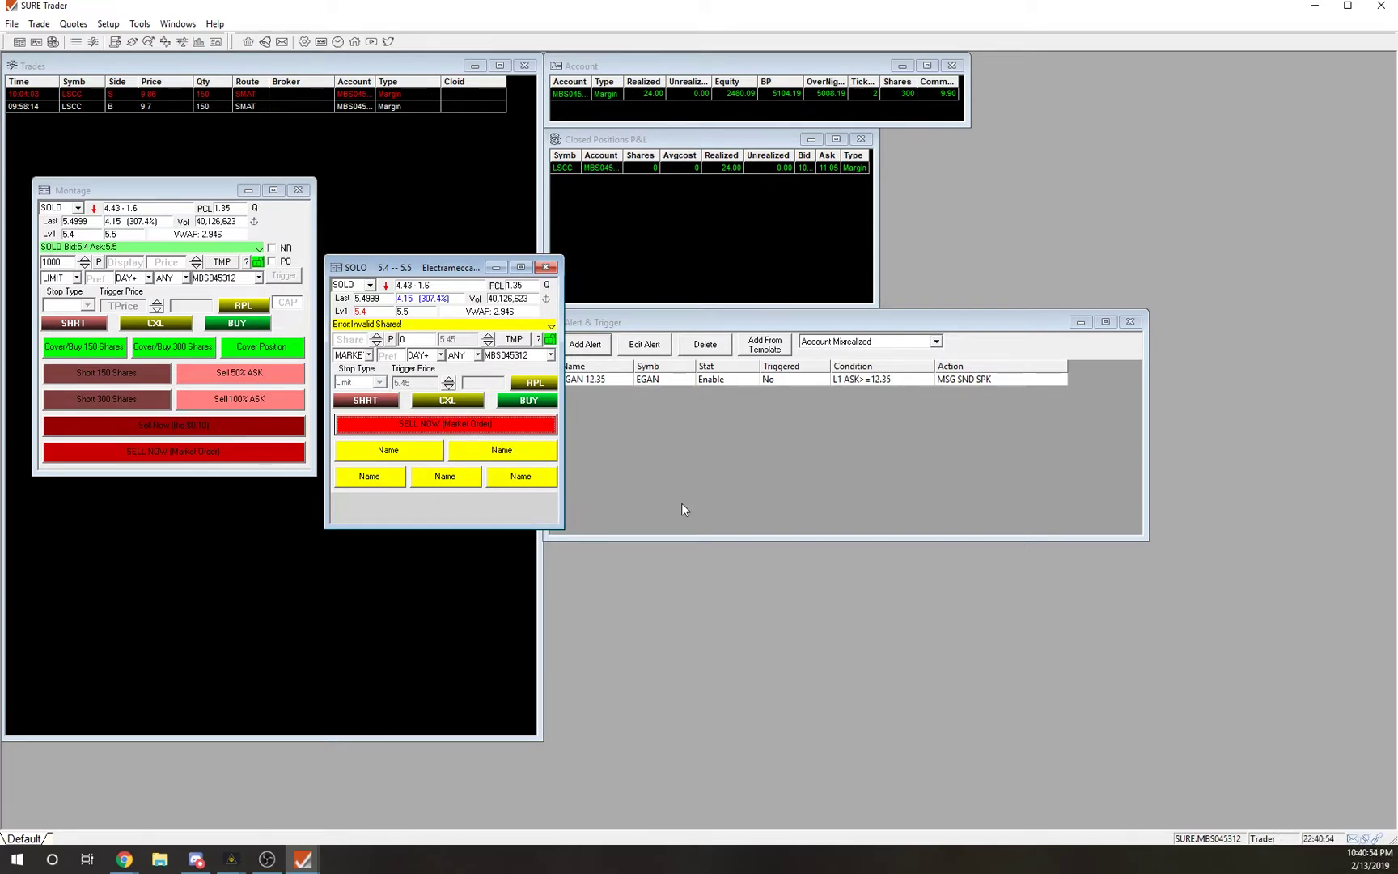
{"action": "right_click", "coordinate": [471, 427]}
Reopen the SELL NOW button's settings, highlight Share=Pos in its script, and cancel unchanged.
{"action": "left_click", "coordinate": [485, 462]}
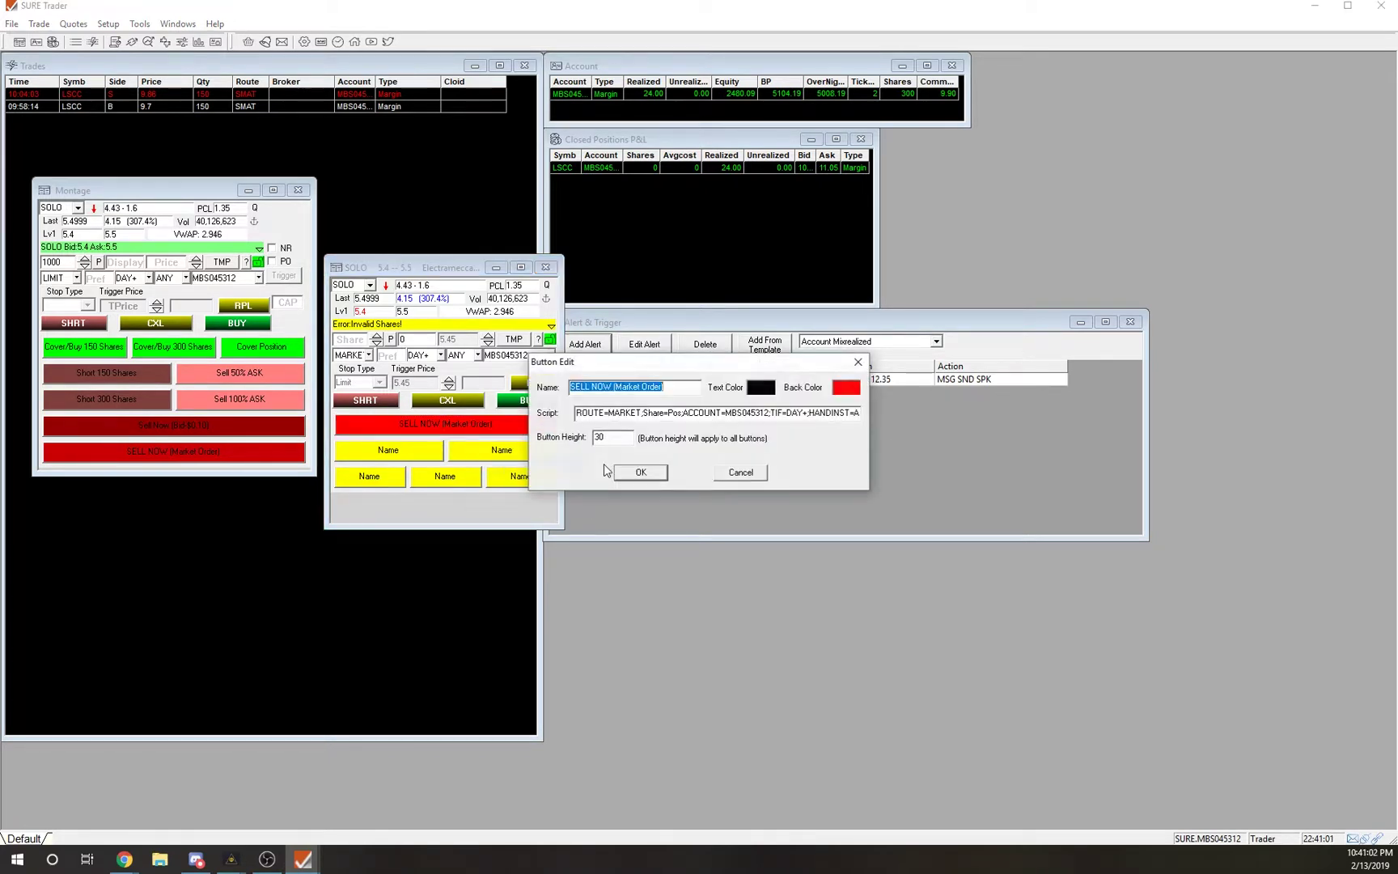
{"action": "left_click_drag", "start_coordinate": [644, 415], "coordinate": [680, 415]}
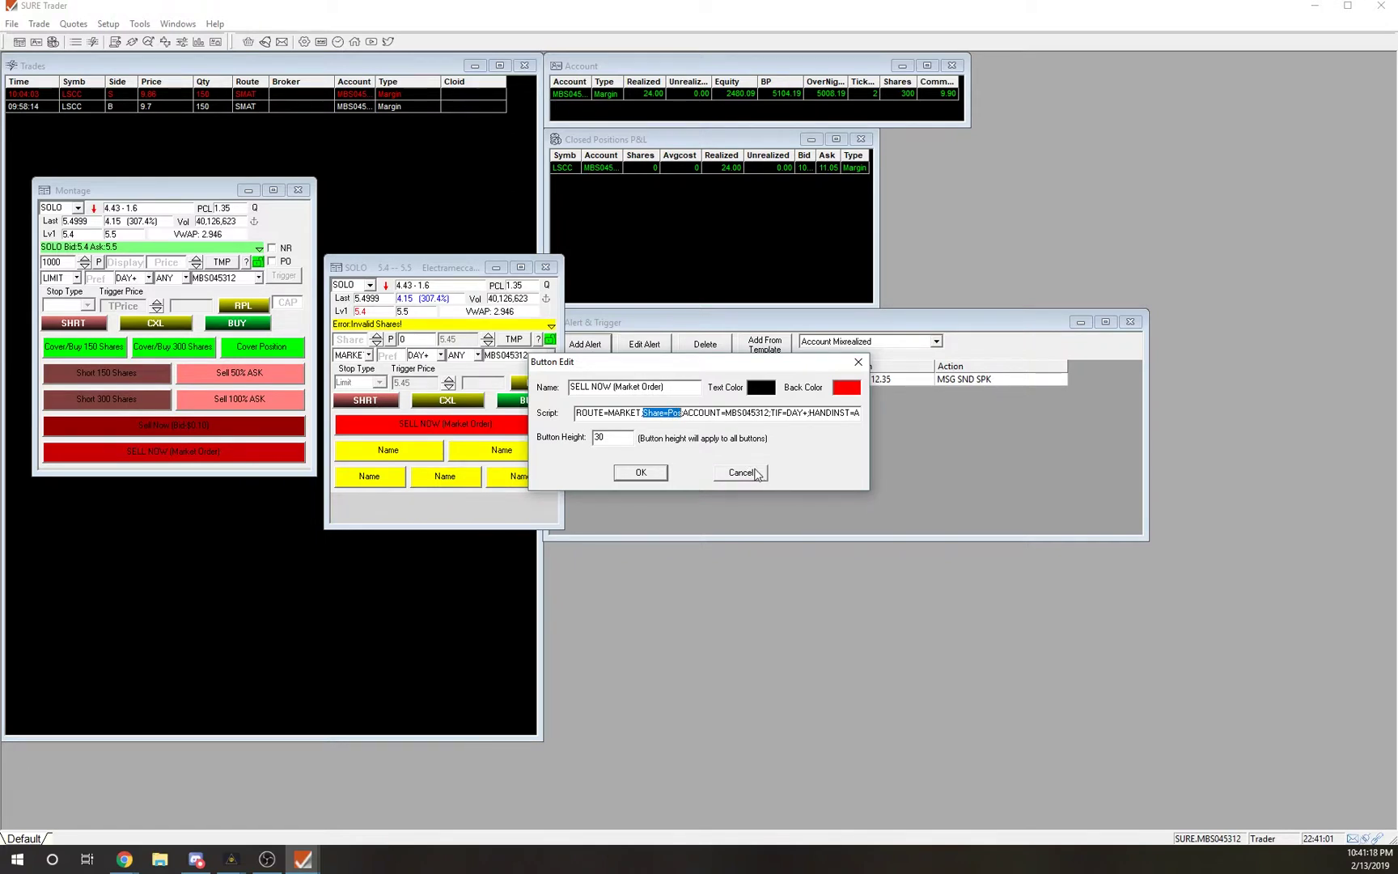
{"action": "left_click", "coordinate": [740, 473]}
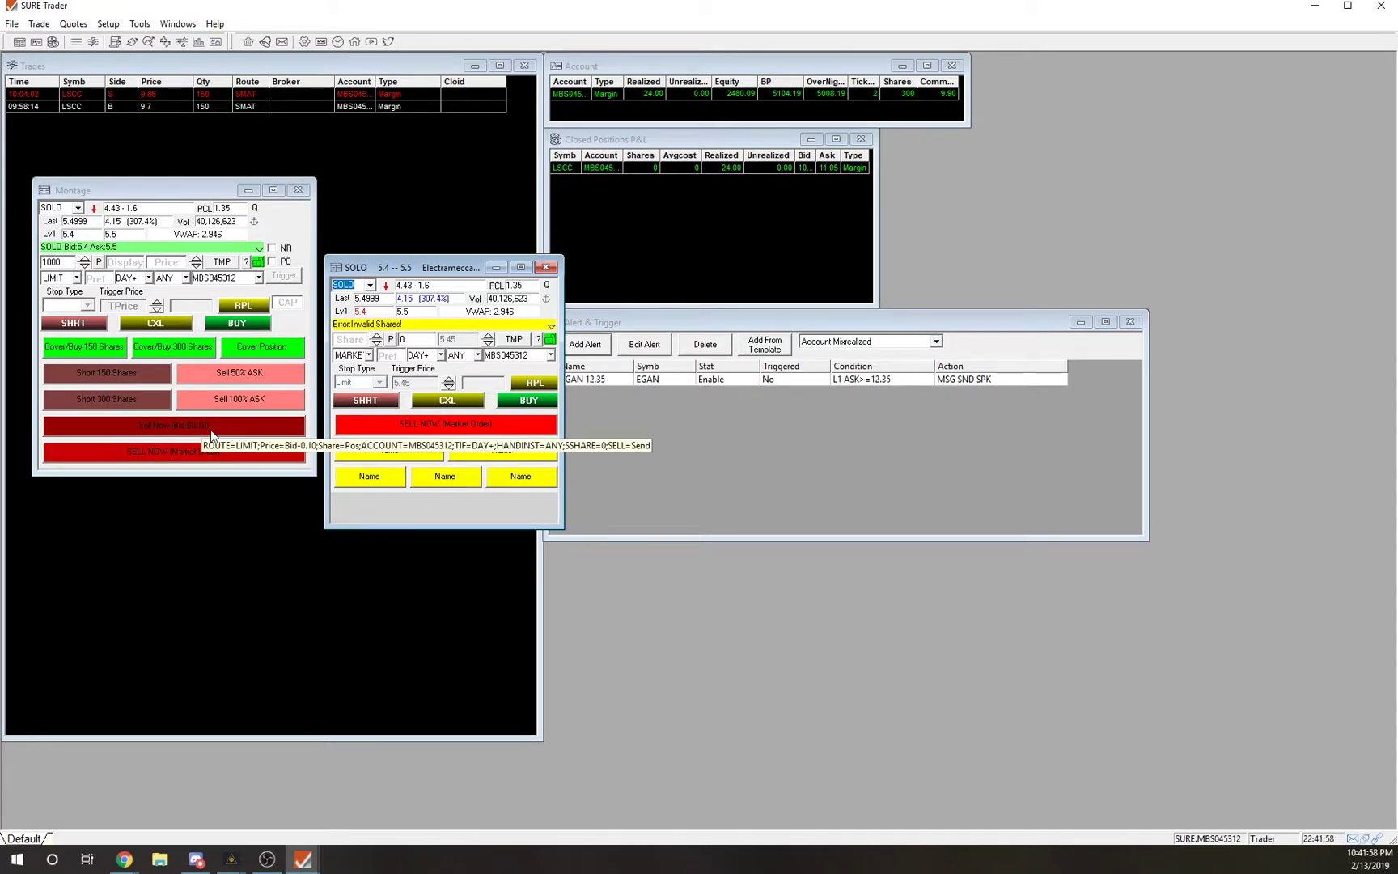
Copy the full sell script from the Montage's Sell Now (Bid -$0.10) button, leaving it unchanged.
{"action": "right_click", "coordinate": [427, 426]}
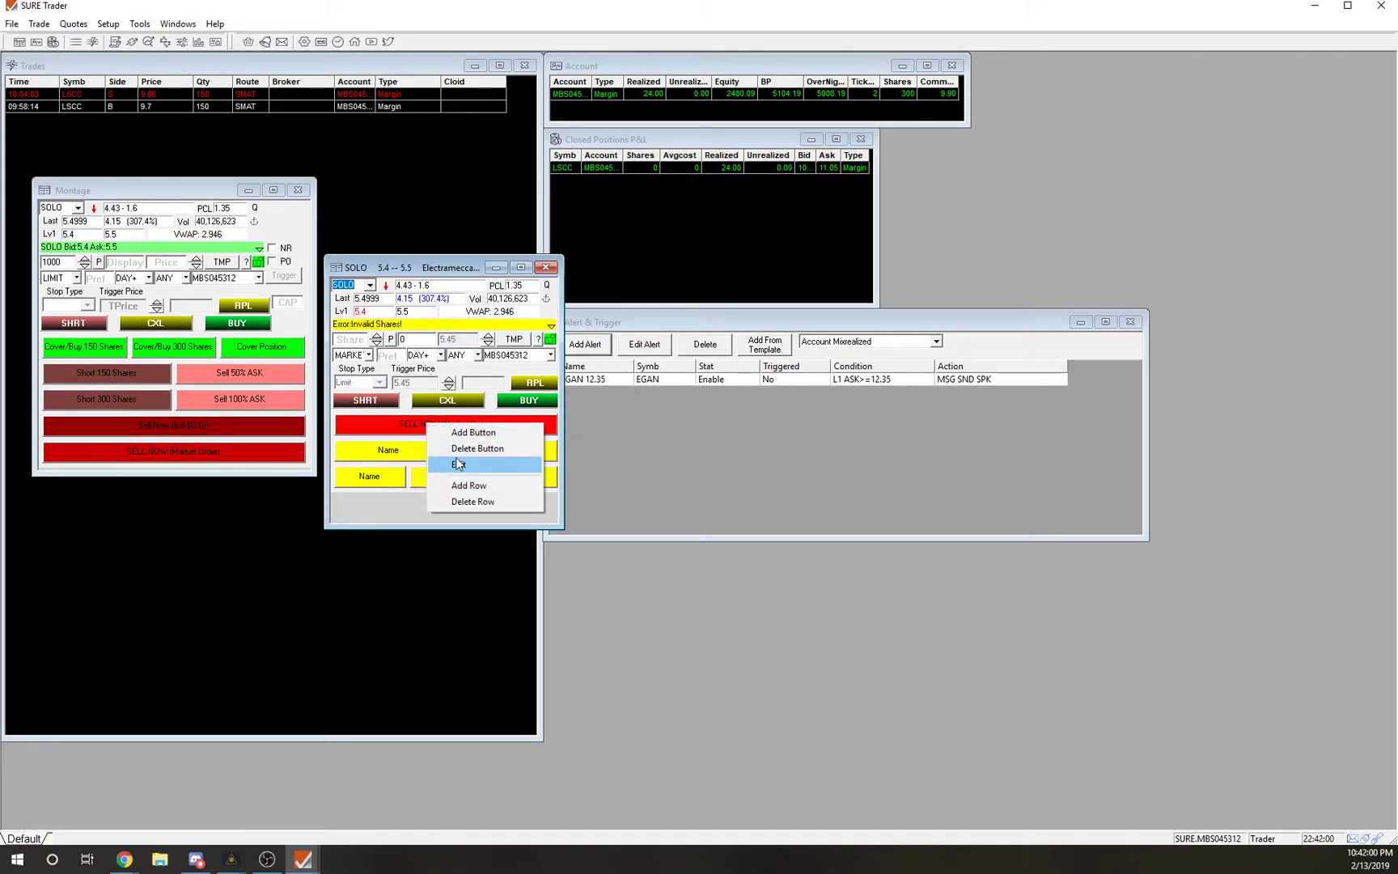
{"action": "right_click", "coordinate": [207, 426]}
{"action": "right_click", "coordinate": [207, 427]}
{"action": "left_click", "coordinate": [237, 470]}
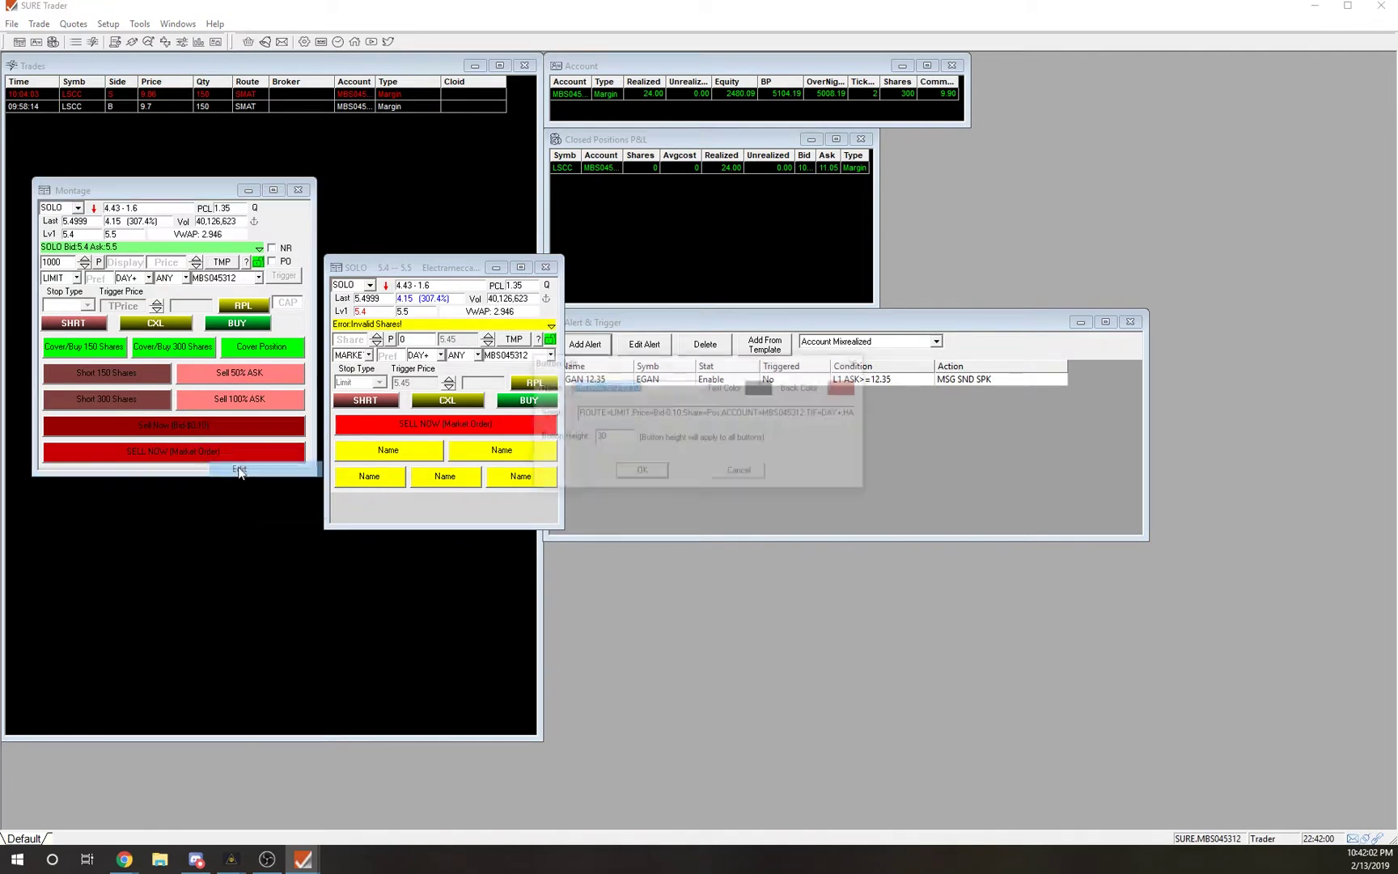
{"action": "left_click_drag", "start_coordinate": [576, 412], "coordinate": [906, 417]}
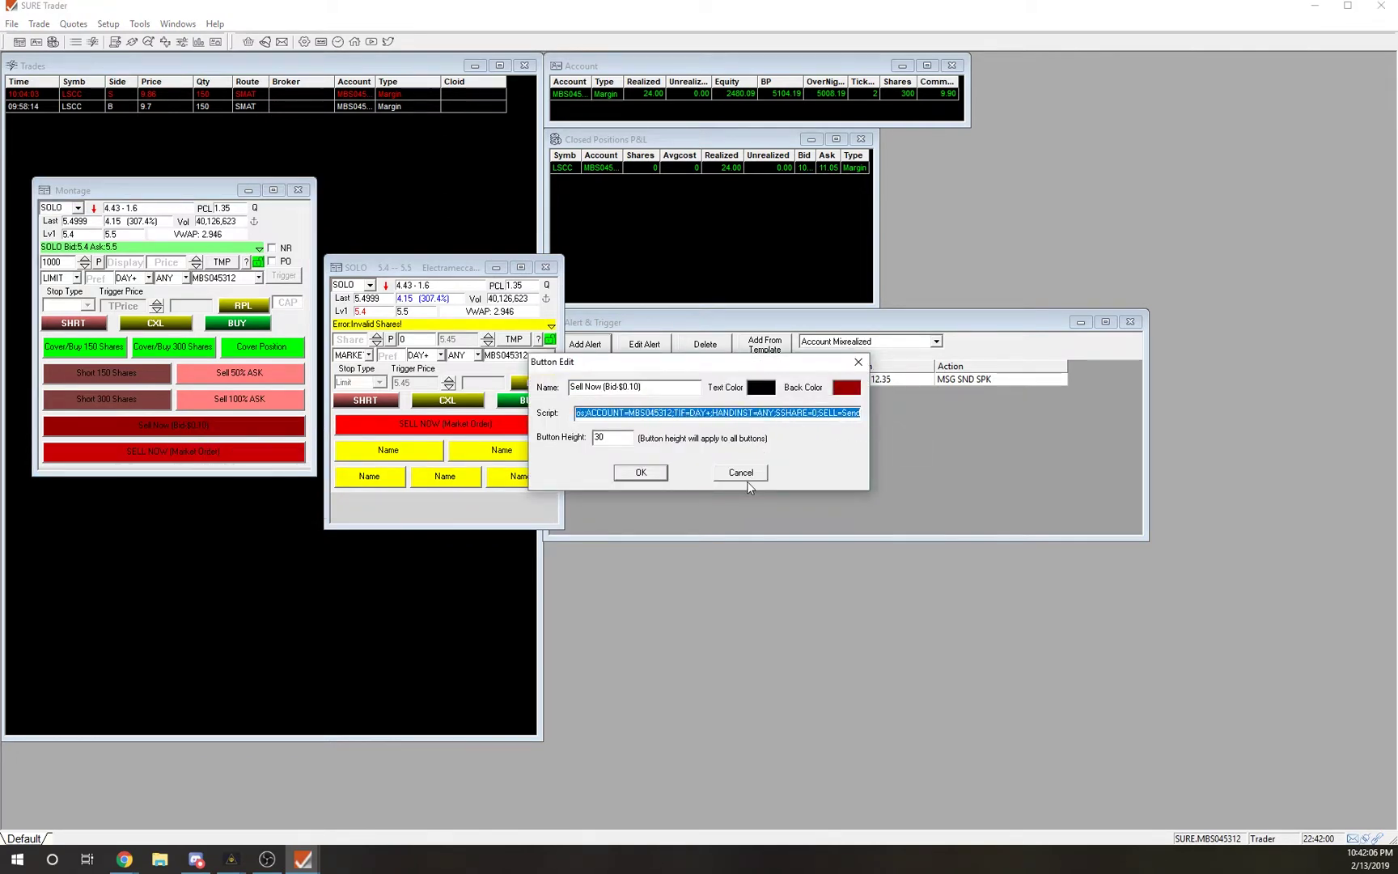
{"action": "left_click", "coordinate": [736, 413]}
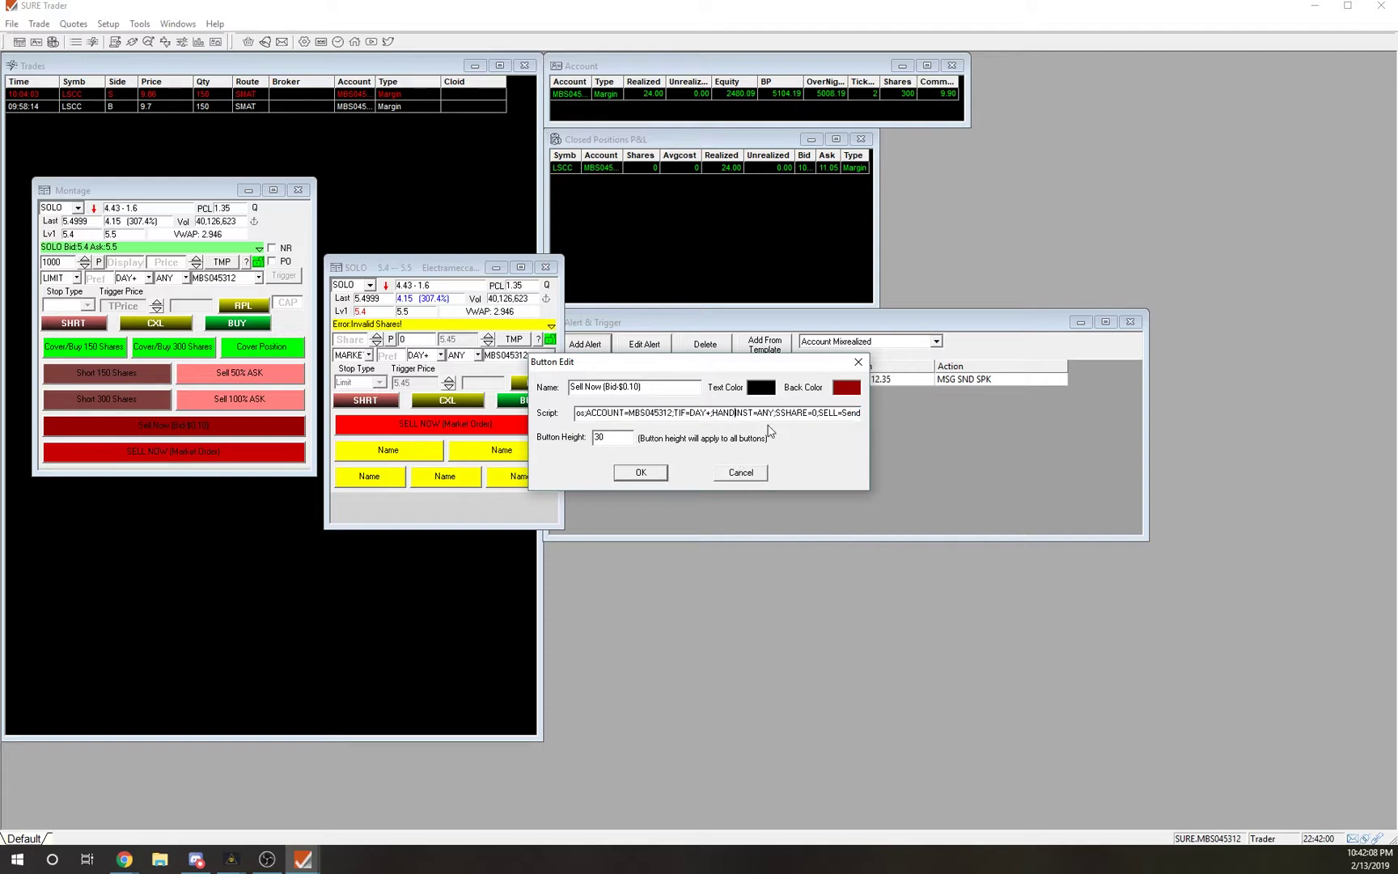
{"action": "left_click_drag", "start_coordinate": [619, 413], "coordinate": [652, 414]}
{"action": "left_click", "coordinate": [825, 415]}
{"action": "left_click_drag", "start_coordinate": [768, 413], "coordinate": [860, 413]}
{"action": "left_click", "coordinate": [819, 414]}
{"action": "key", "text": "Left"}
{"action": "key", "text": "Left"}
{"action": "key", "text": "Left"}
{"action": "key", "text": "Left"}
{"action": "key", "text": "Left"}
{"action": "key", "text": "Left"}
{"action": "key", "text": "Left"}
{"action": "key", "text": "Left"}
{"action": "key", "text": "Left"}
{"action": "key", "text": "Left"}
{"action": "key", "text": "Left"}
{"action": "key", "text": "Left"}
{"action": "key", "text": "Left"}
{"action": "key", "text": "Left"}
{"action": "key", "text": "Left"}
{"action": "key", "text": "Left"}
{"action": "key", "text": "Left"}
{"action": "key", "text": "Left"}
{"action": "key", "text": "Left"}
{"action": "key", "text": "Left"}
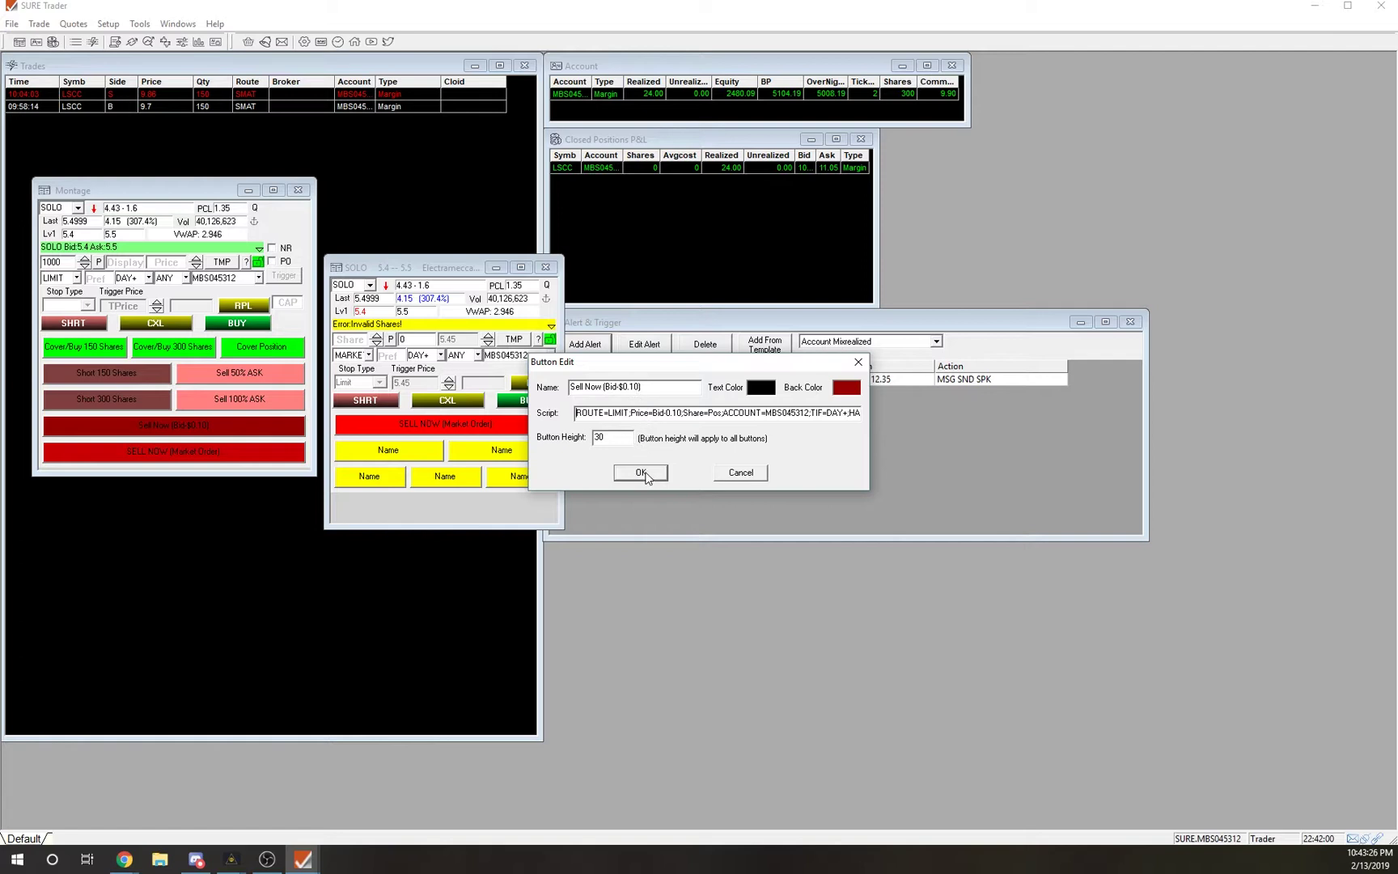
{"action": "left_click_drag", "start_coordinate": [578, 412], "coordinate": [911, 419]}
{"action": "left_click", "coordinate": [742, 473]}
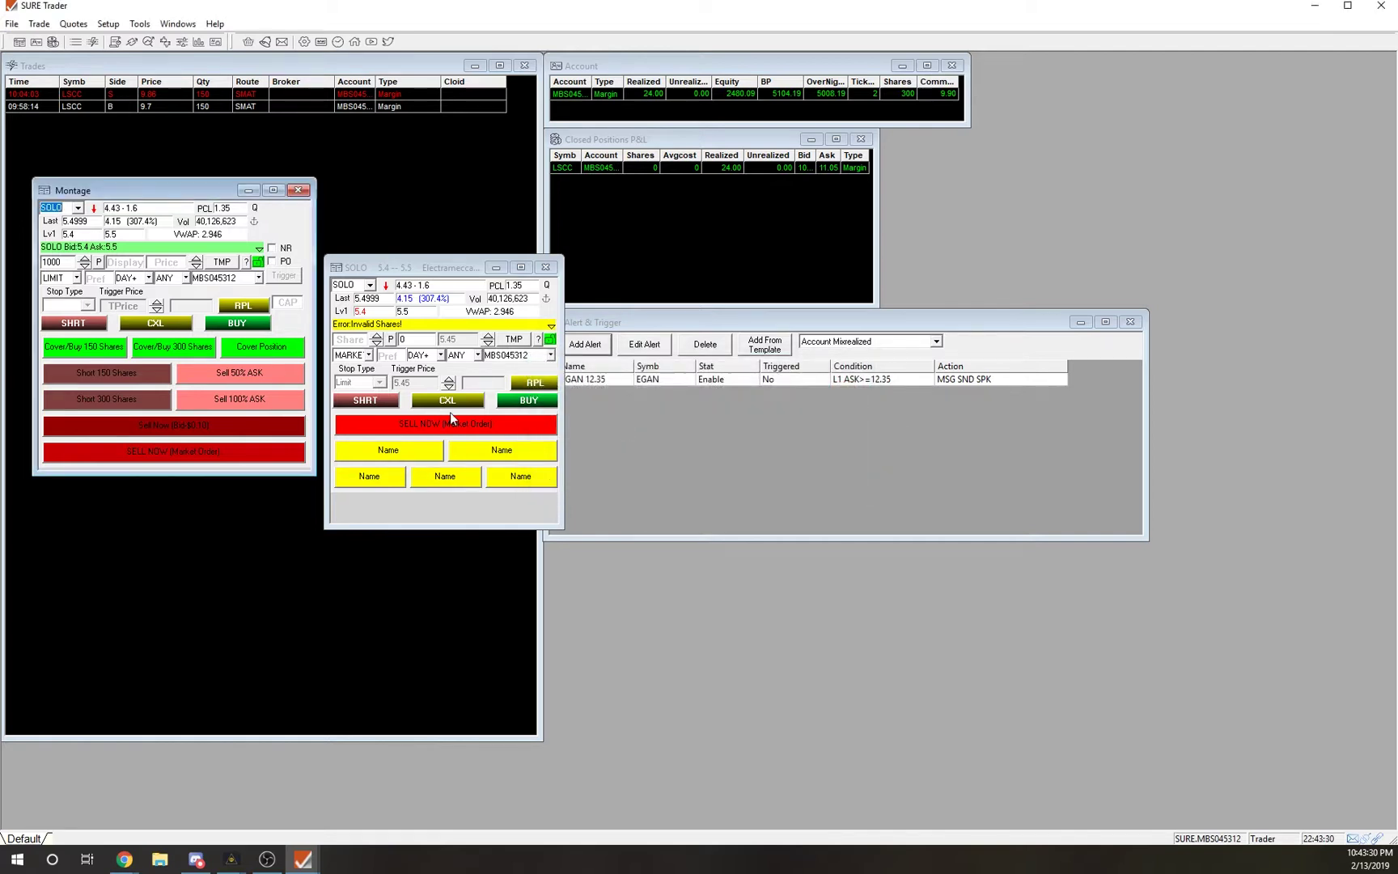
Paste the sell script into the SOLO window's first Name button and name it Sell Now (Bid -$0.10).
{"action": "left_click", "coordinate": [413, 451]}
{"action": "right_click", "coordinate": [413, 451]}
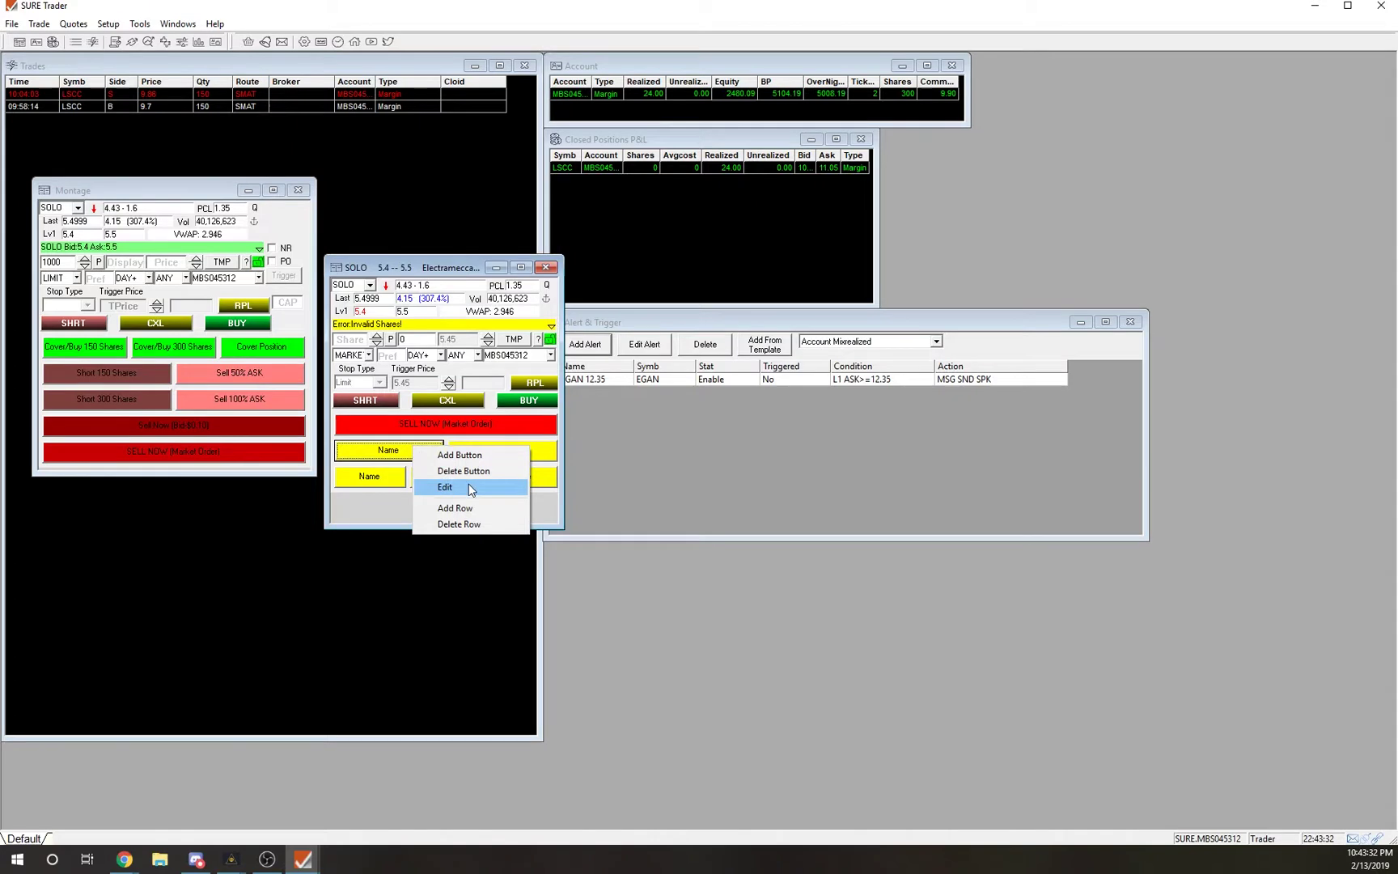
{"action": "left_click", "coordinate": [429, 486]}
{"action": "left_click", "coordinate": [613, 414]}
{"action": "key", "text": "ctrl+v"}
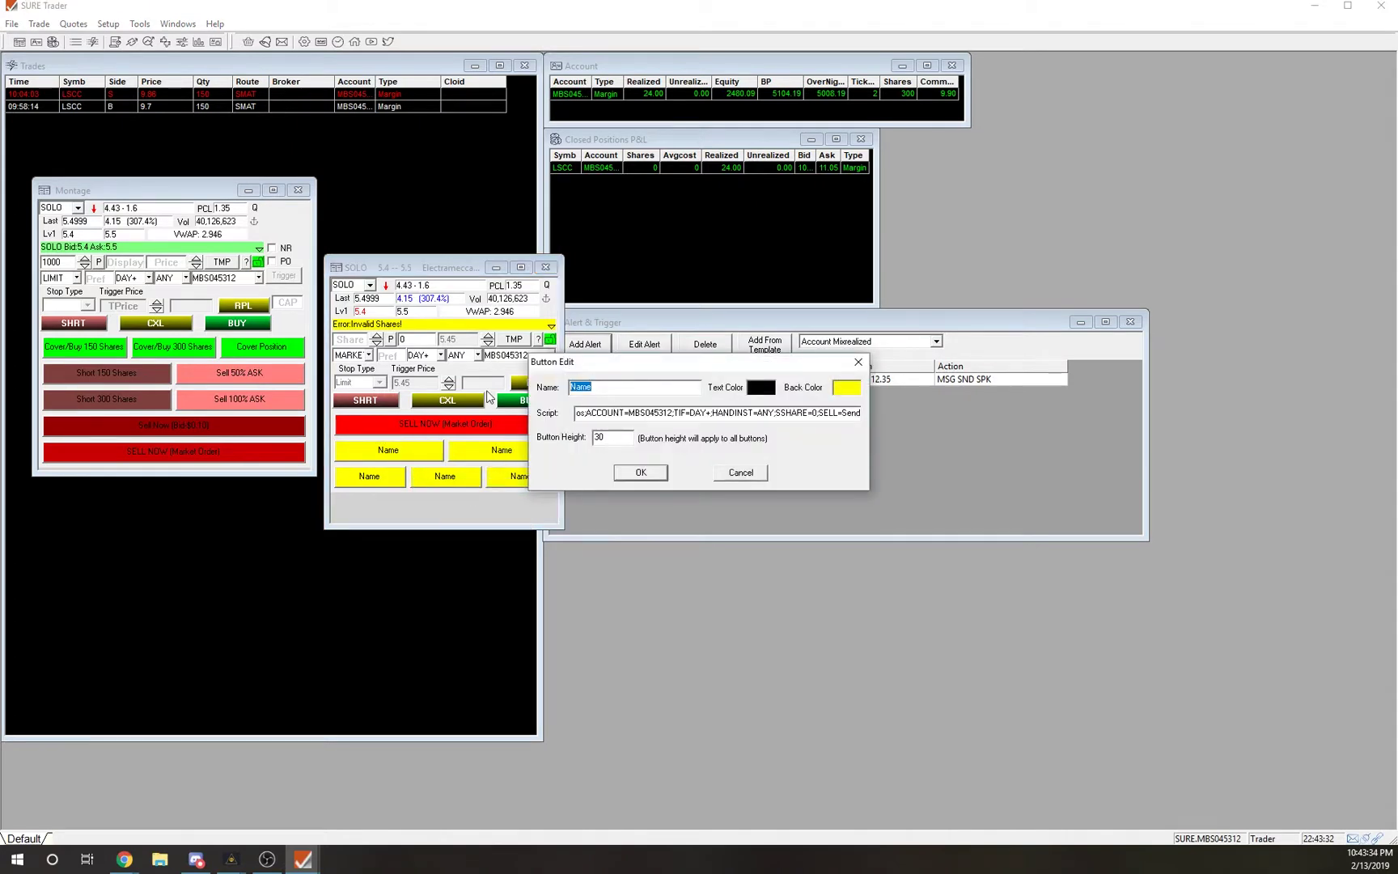
{"action": "type", "text": "SE"}
{"action": "type", "text": "ell Now"}
{"action": "type", "text": " (Bid"}
{"action": "type", "text": " -$"}
{"action": "type", "text": "0.10"}
Give the new Sell Now button a dark red background and save it.
{"action": "left_click", "coordinate": [860, 388]}
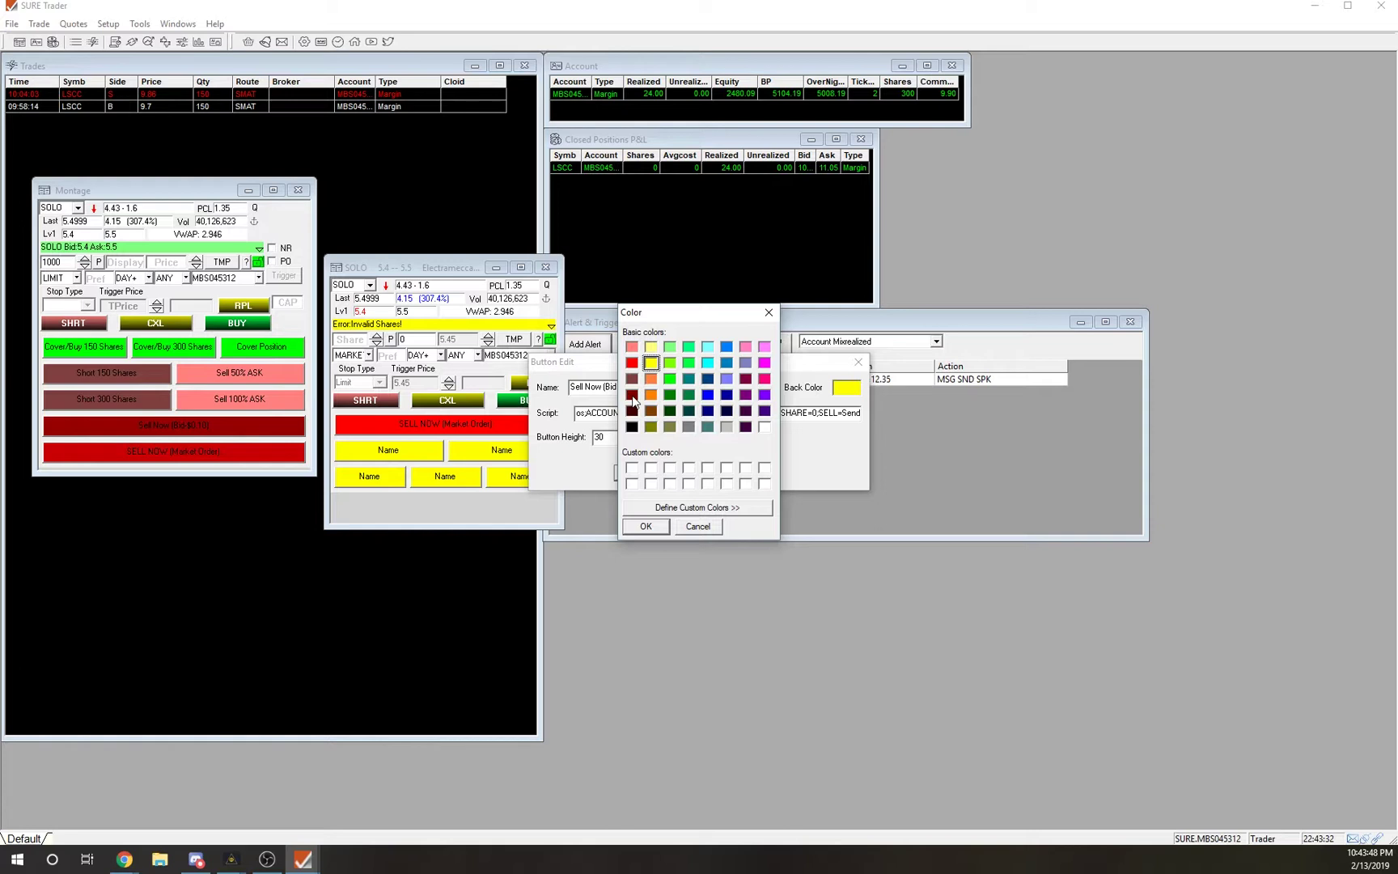
{"action": "left_click", "coordinate": [632, 396]}
{"action": "left_click", "coordinate": [631, 365]}
{"action": "left_click", "coordinate": [632, 398]}
{"action": "left_click", "coordinate": [647, 526]}
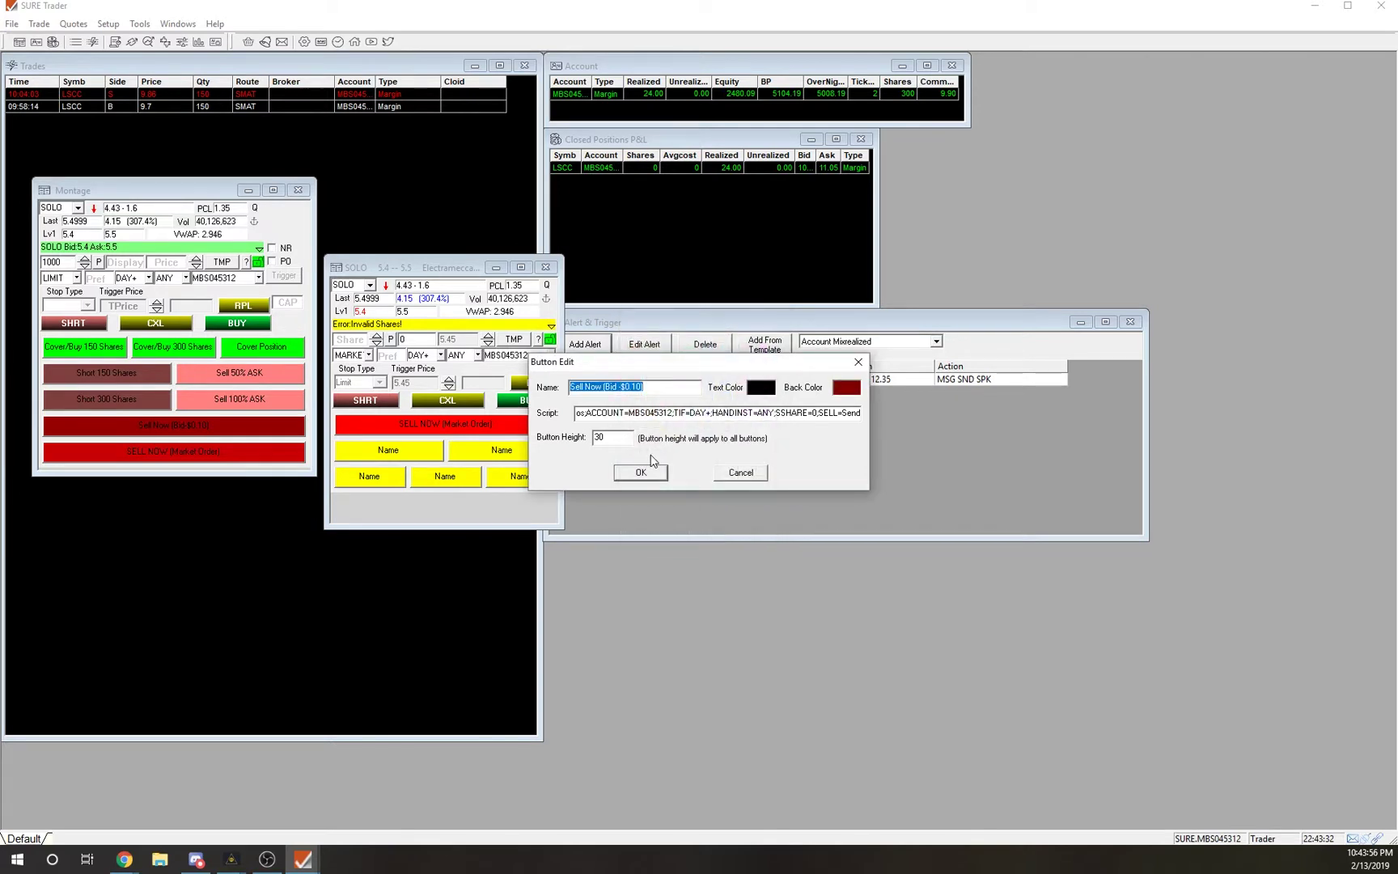
{"action": "left_click", "coordinate": [639, 475]}
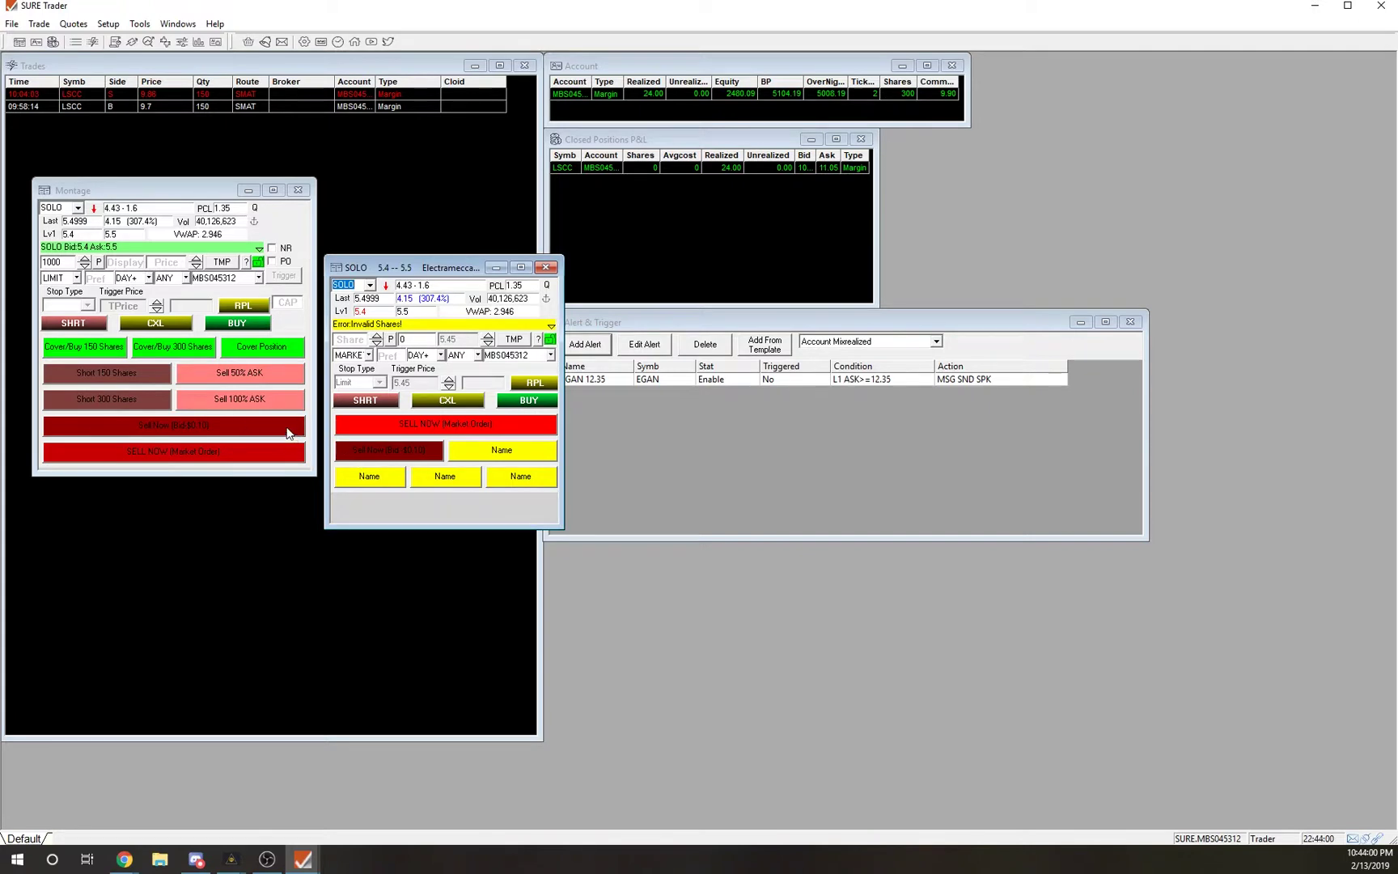
Nudge the SOLO window up, review the Cover/Buy 150 Shares script unchanged, and bring SOLO forward.
{"action": "left_click_drag", "start_coordinate": [408, 271], "coordinate": [402, 249]}
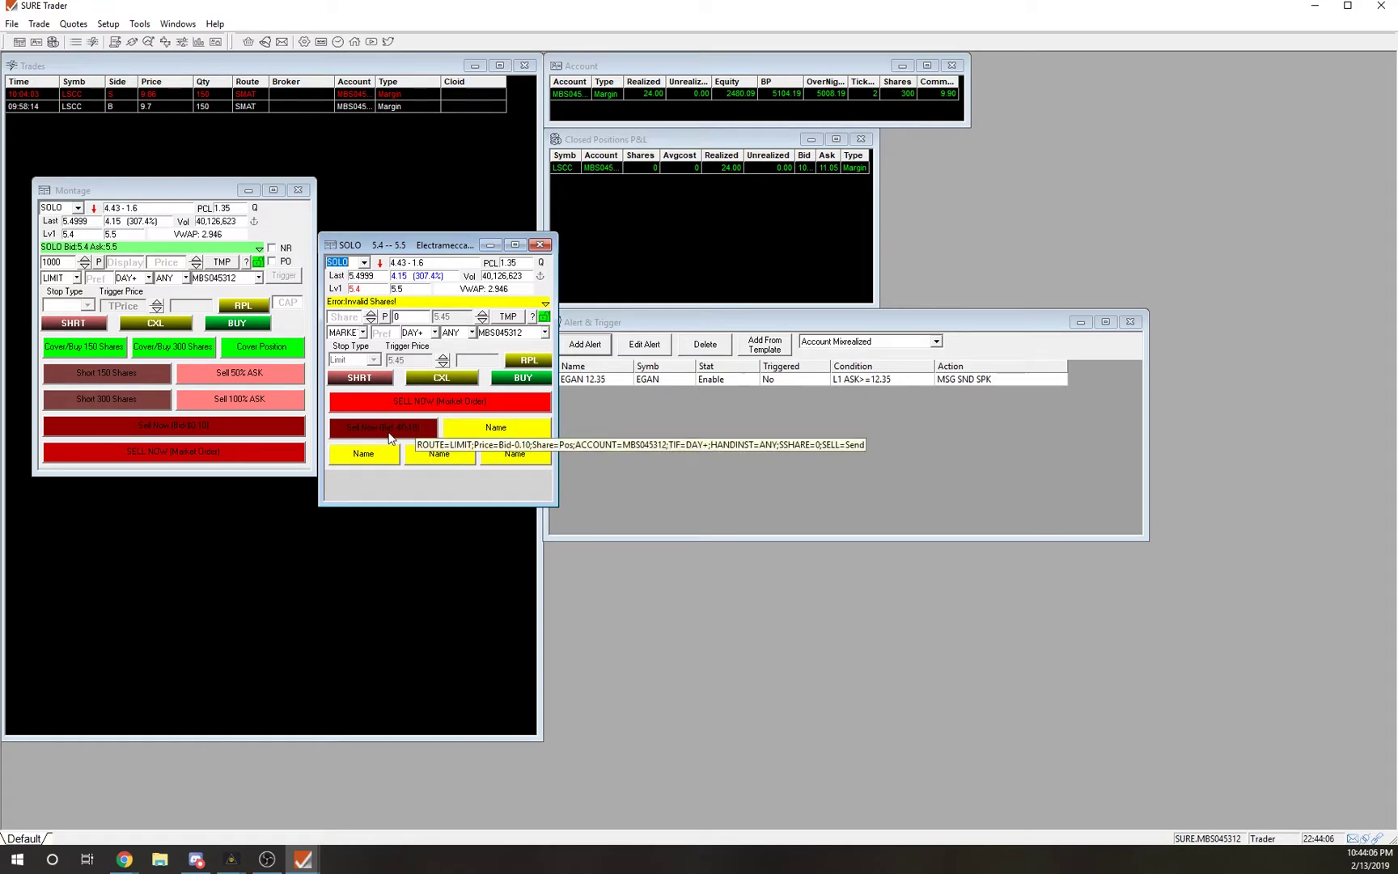
{"action": "right_click", "coordinate": [88, 370]}
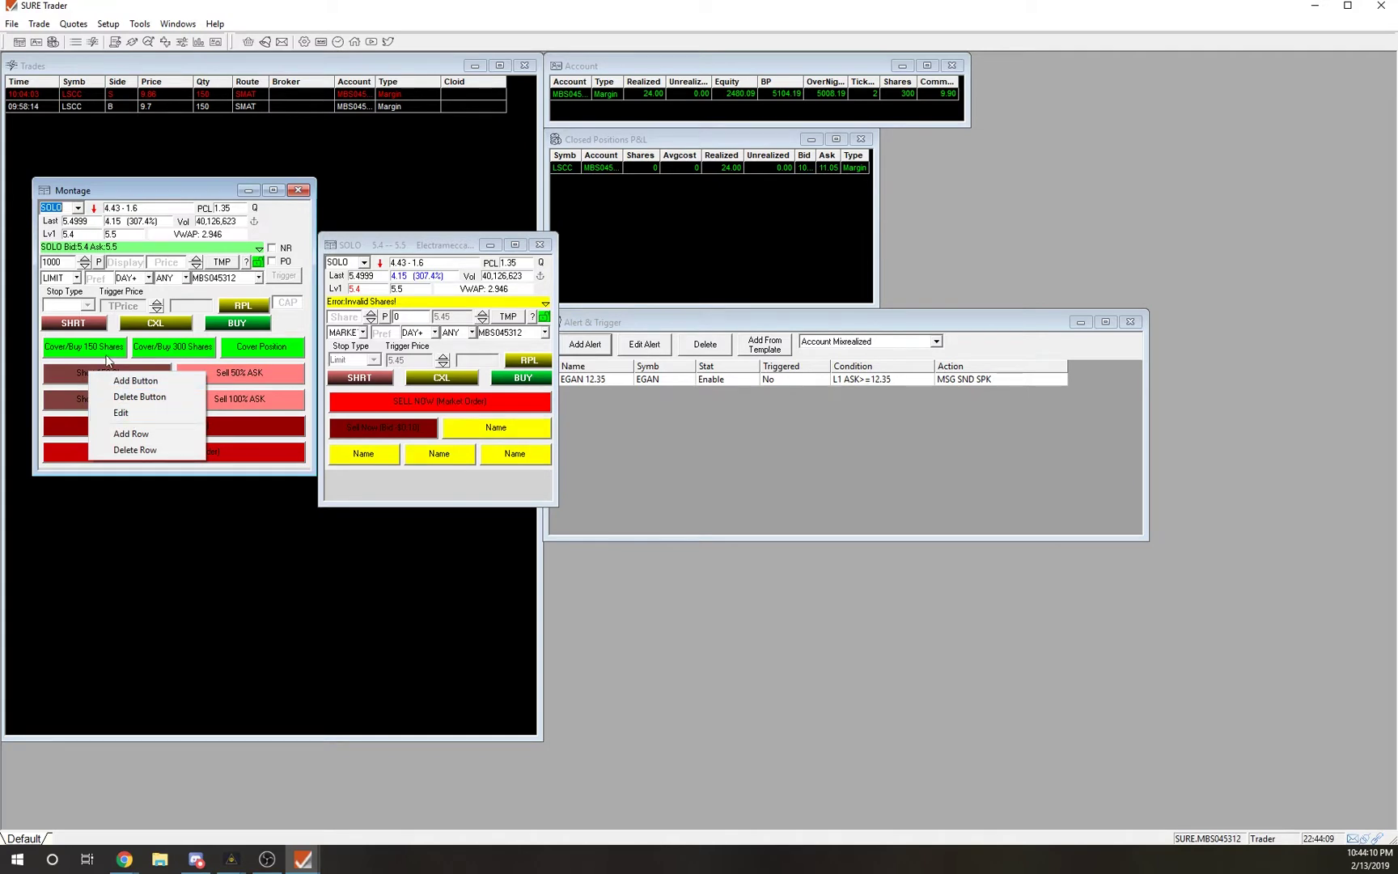
{"action": "left_click", "coordinate": [120, 412]}
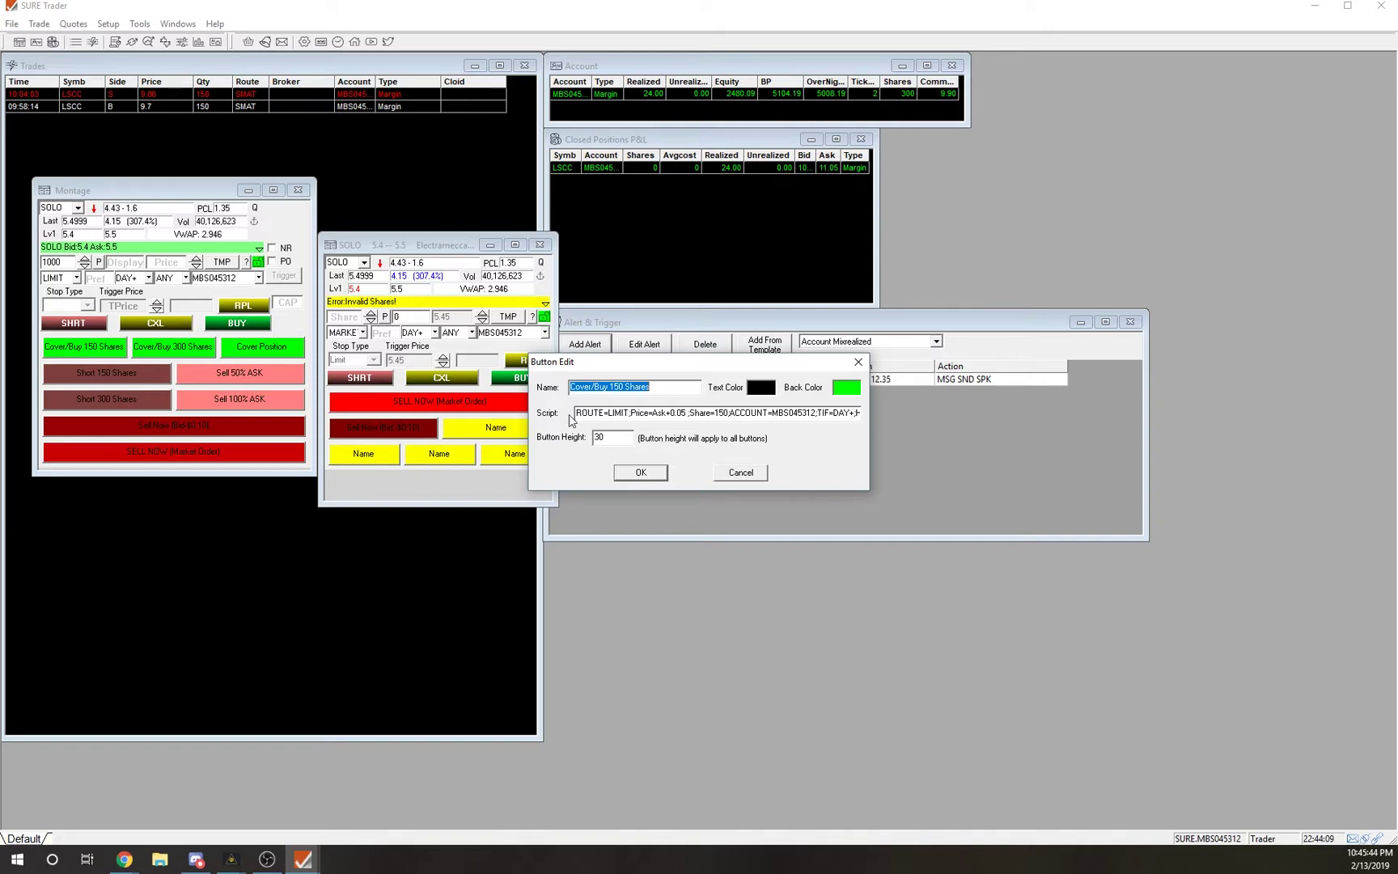
{"action": "left_click_drag", "start_coordinate": [579, 413], "coordinate": [863, 407]}
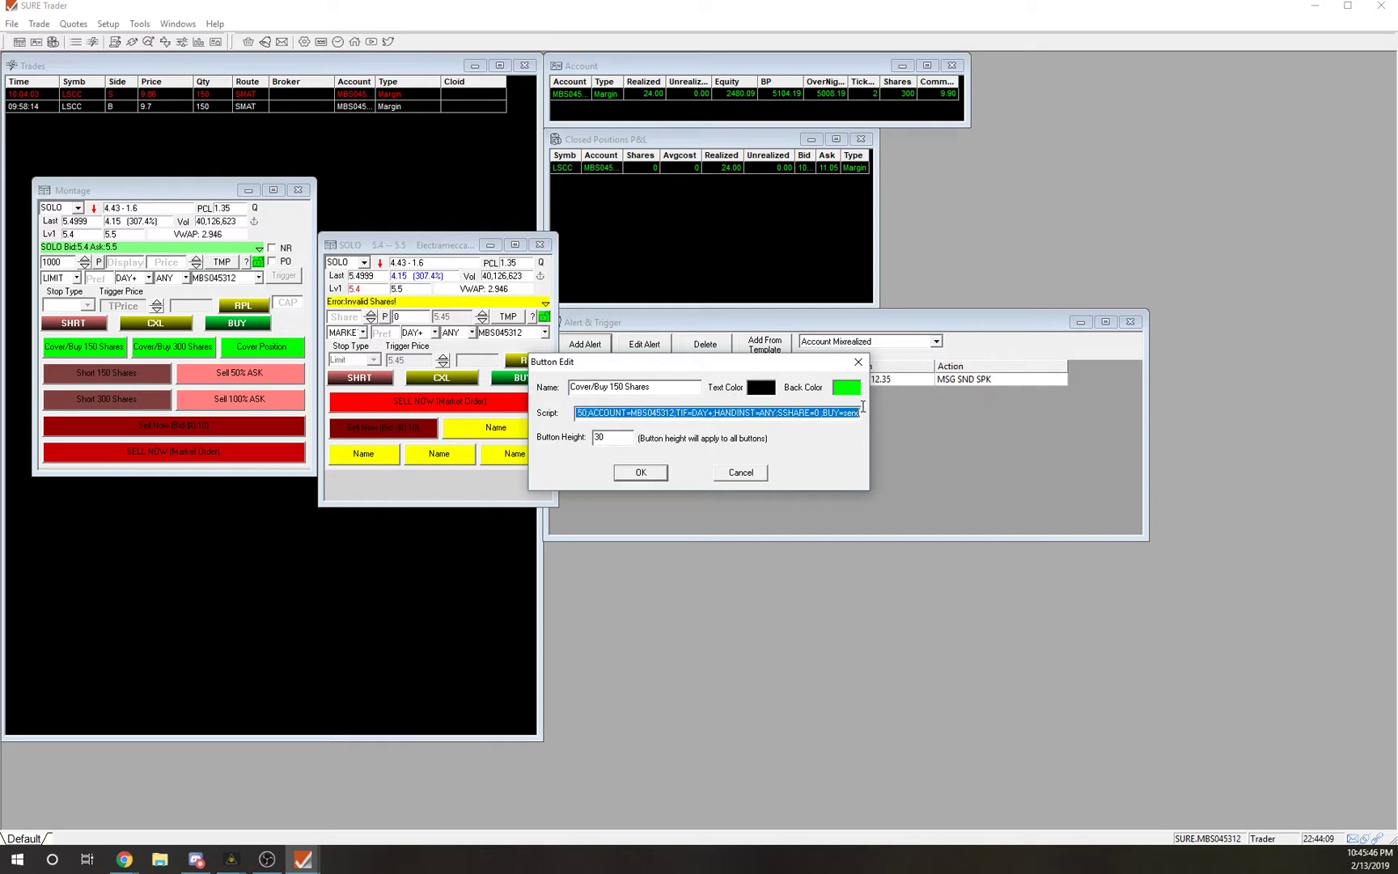
{"action": "left_click", "coordinate": [723, 473]}
{"action": "left_click", "coordinate": [684, 467]}
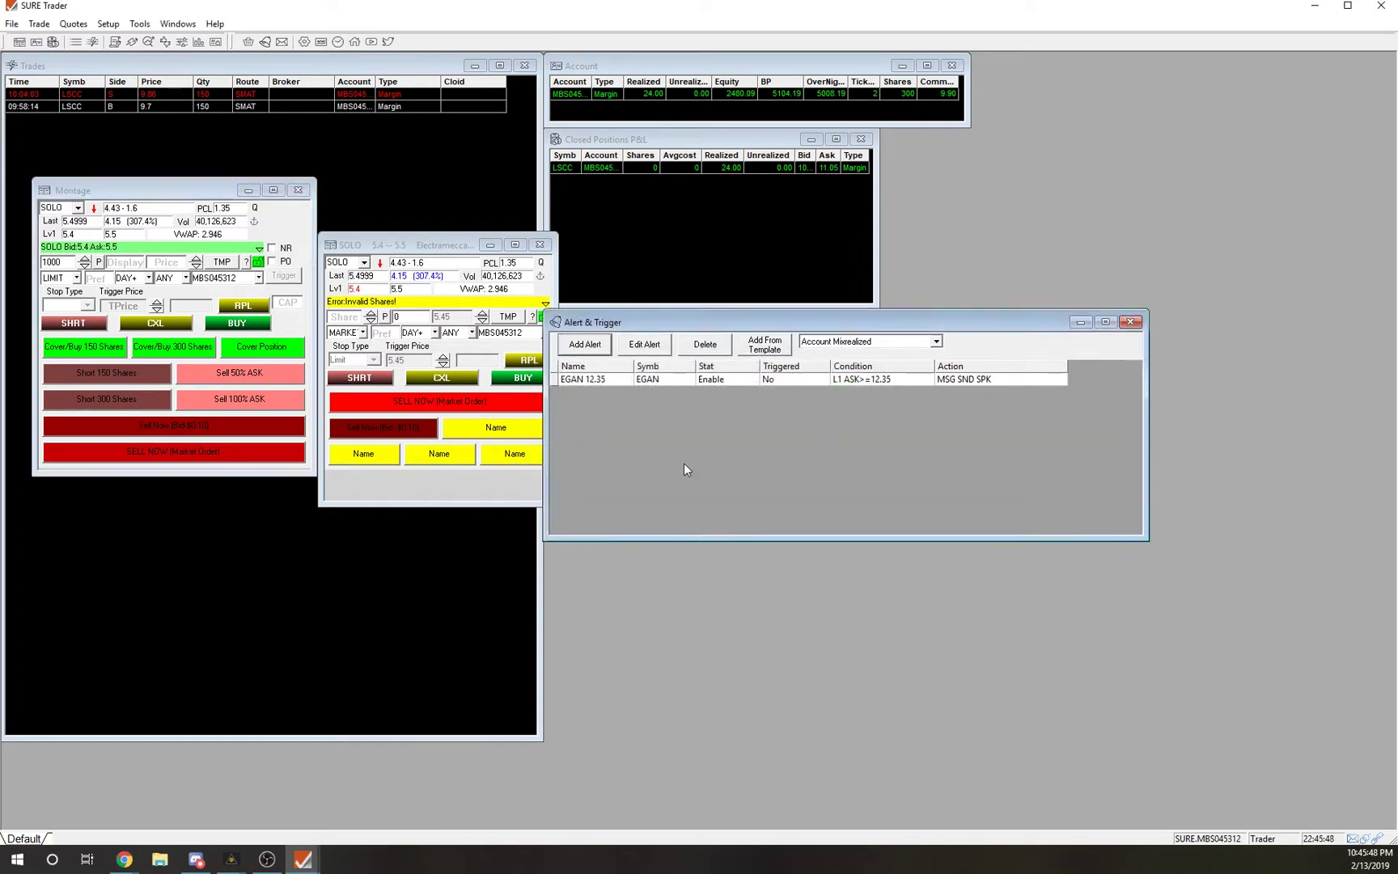
{"action": "left_click", "coordinate": [396, 246]}
Open the Setup Hot Key list and select the DAILY CHART entry.
{"action": "left_click", "coordinate": [109, 24]}
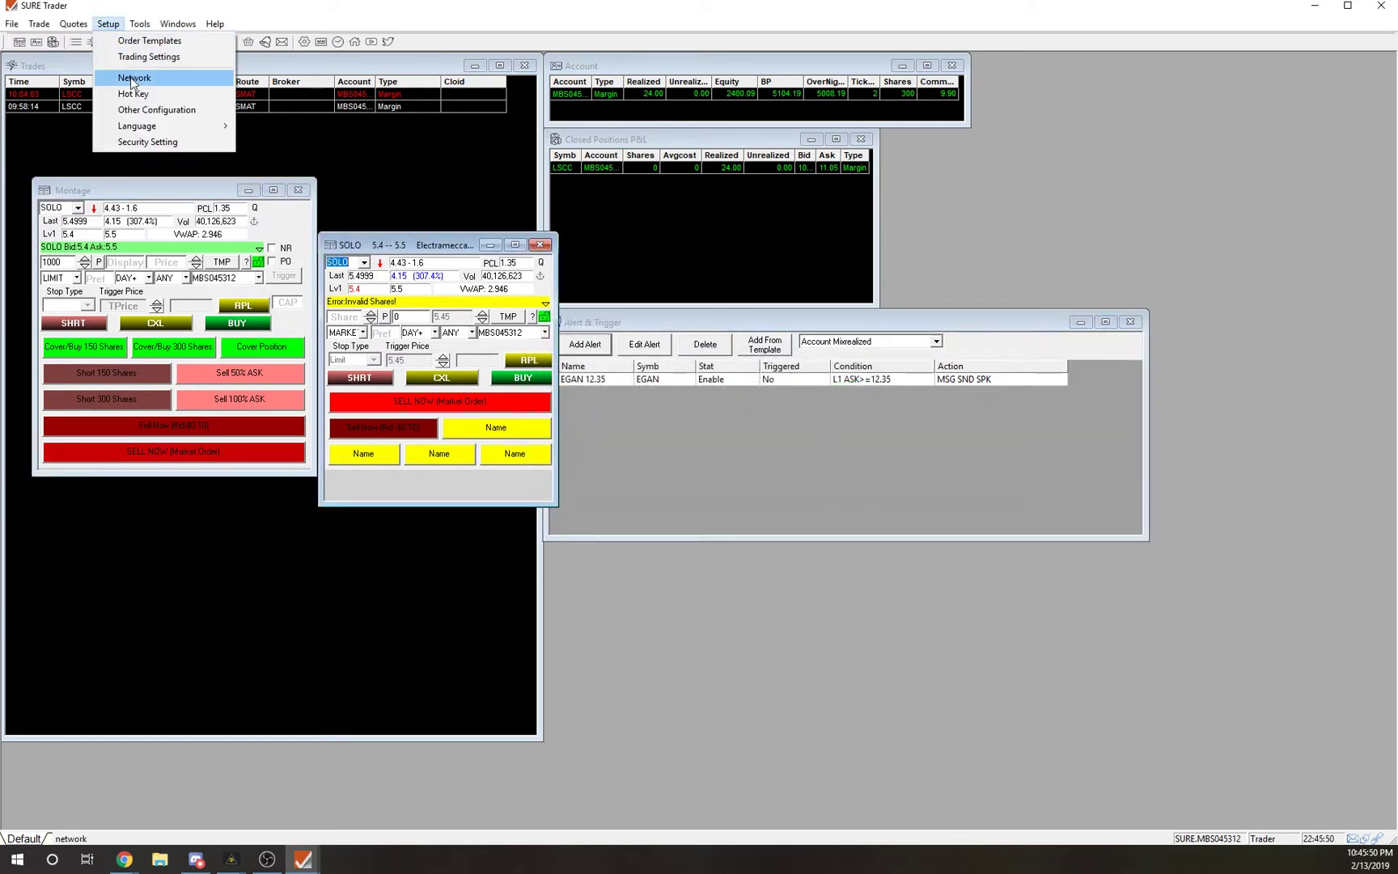
{"action": "left_click", "coordinate": [133, 93]}
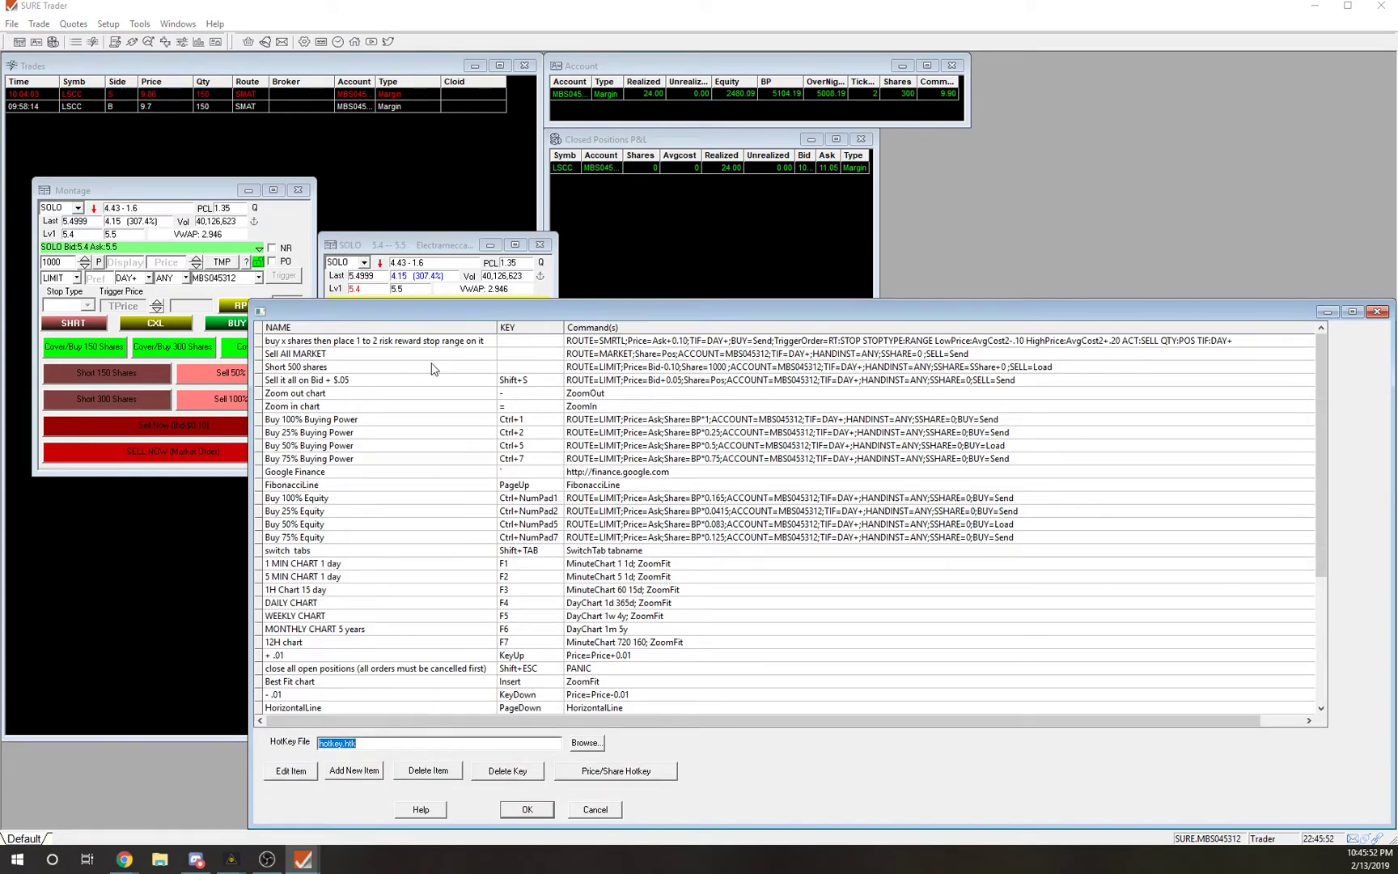
{"action": "scroll", "coordinate": [340, 384], "scroll_direction": "down", "scroll_amount": 2}
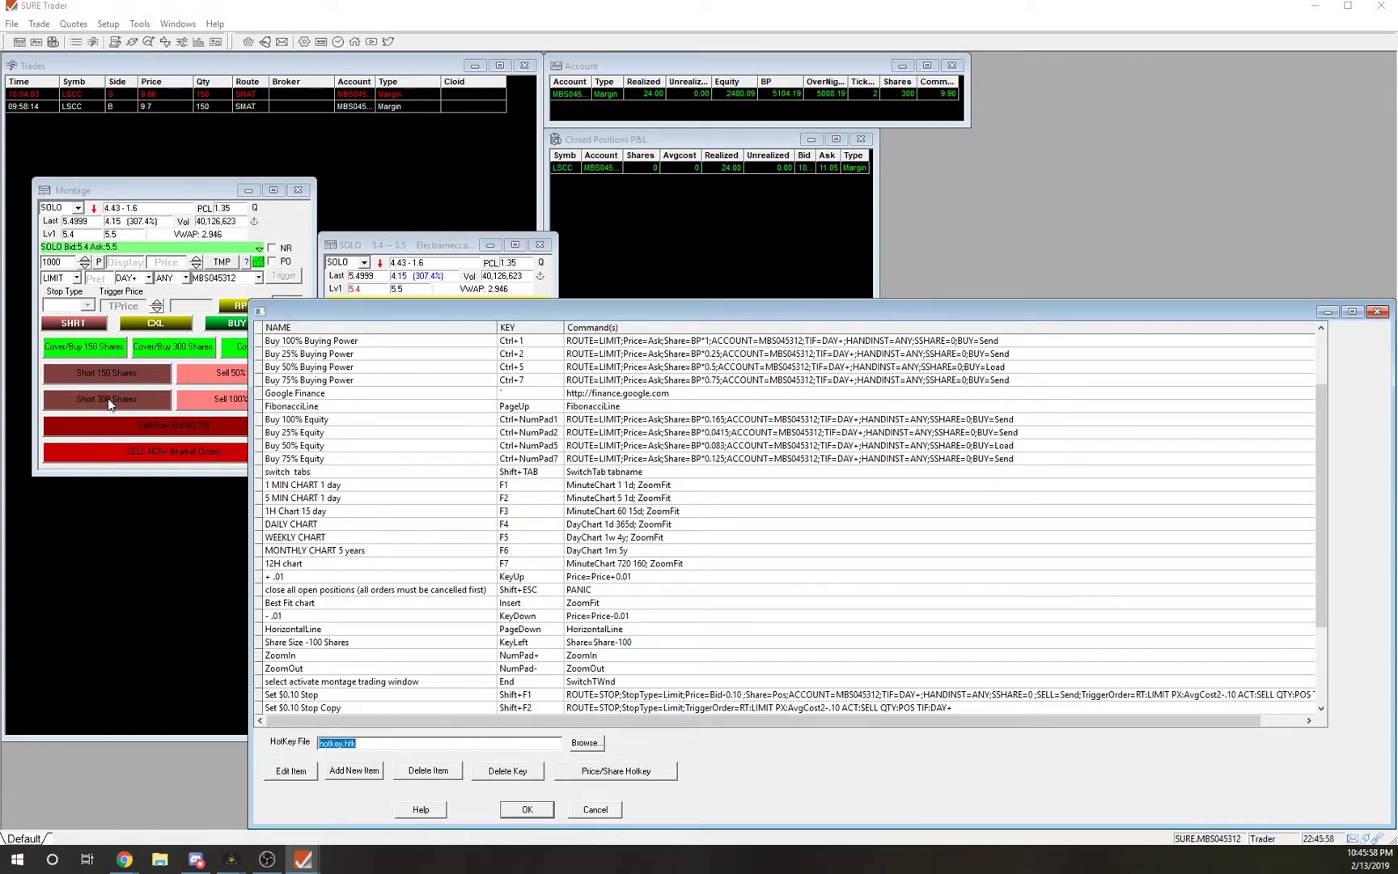
{"action": "scroll", "coordinate": [315, 427], "scroll_direction": "down", "scroll_amount": 2}
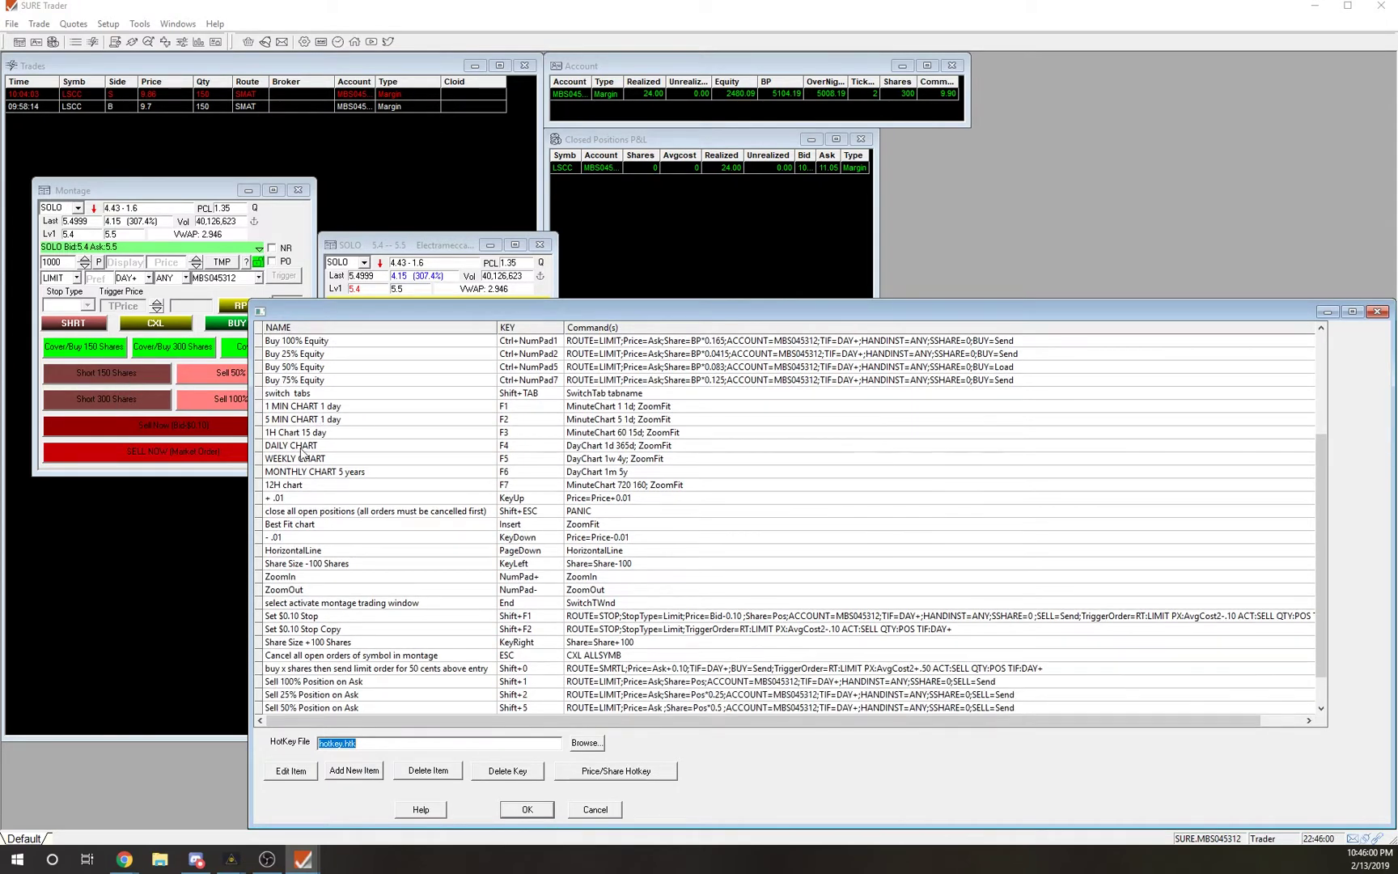
{"action": "left_click", "coordinate": [303, 445]}
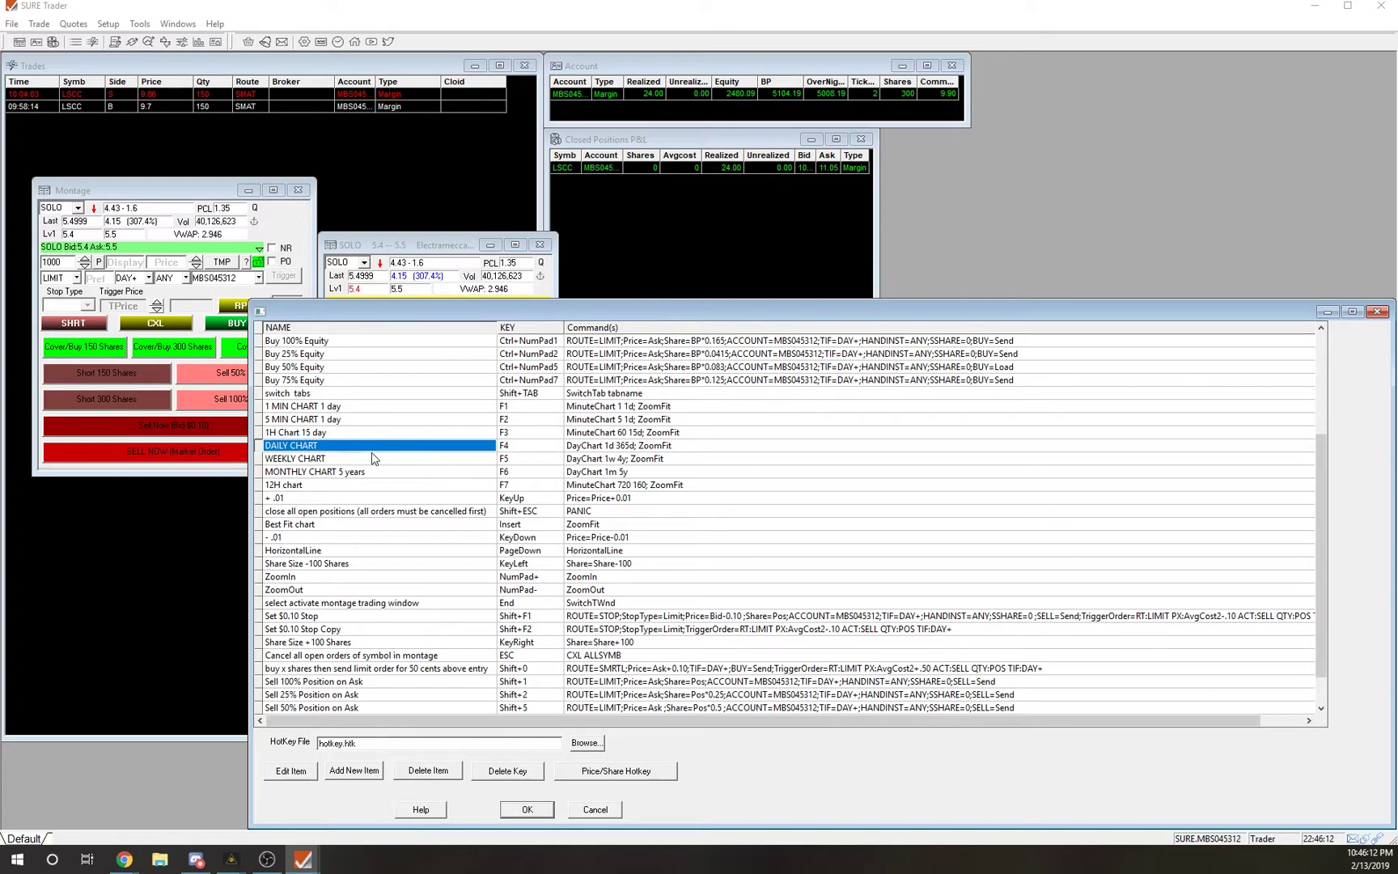
Browse the list, checking the buy-then-limit and 10 cent trailing buy entries, then cancel.
{"action": "scroll", "coordinate": [374, 458], "scroll_direction": "down", "scroll_amount": 1}
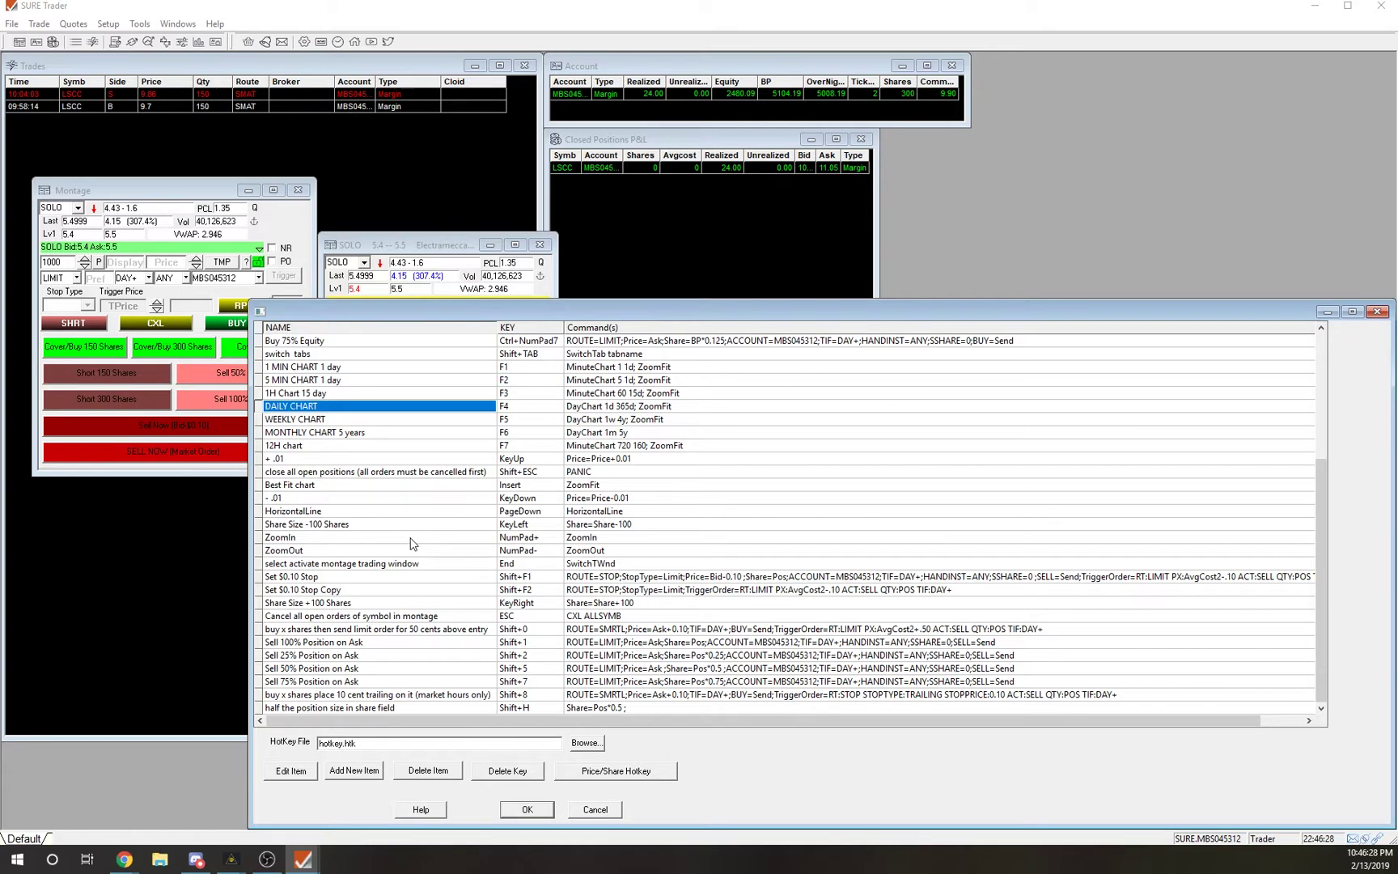
{"action": "scroll", "coordinate": [409, 541], "scroll_direction": "up", "scroll_amount": 4}
{"action": "scroll", "coordinate": [399, 528], "scroll_direction": "up", "scroll_amount": 1}
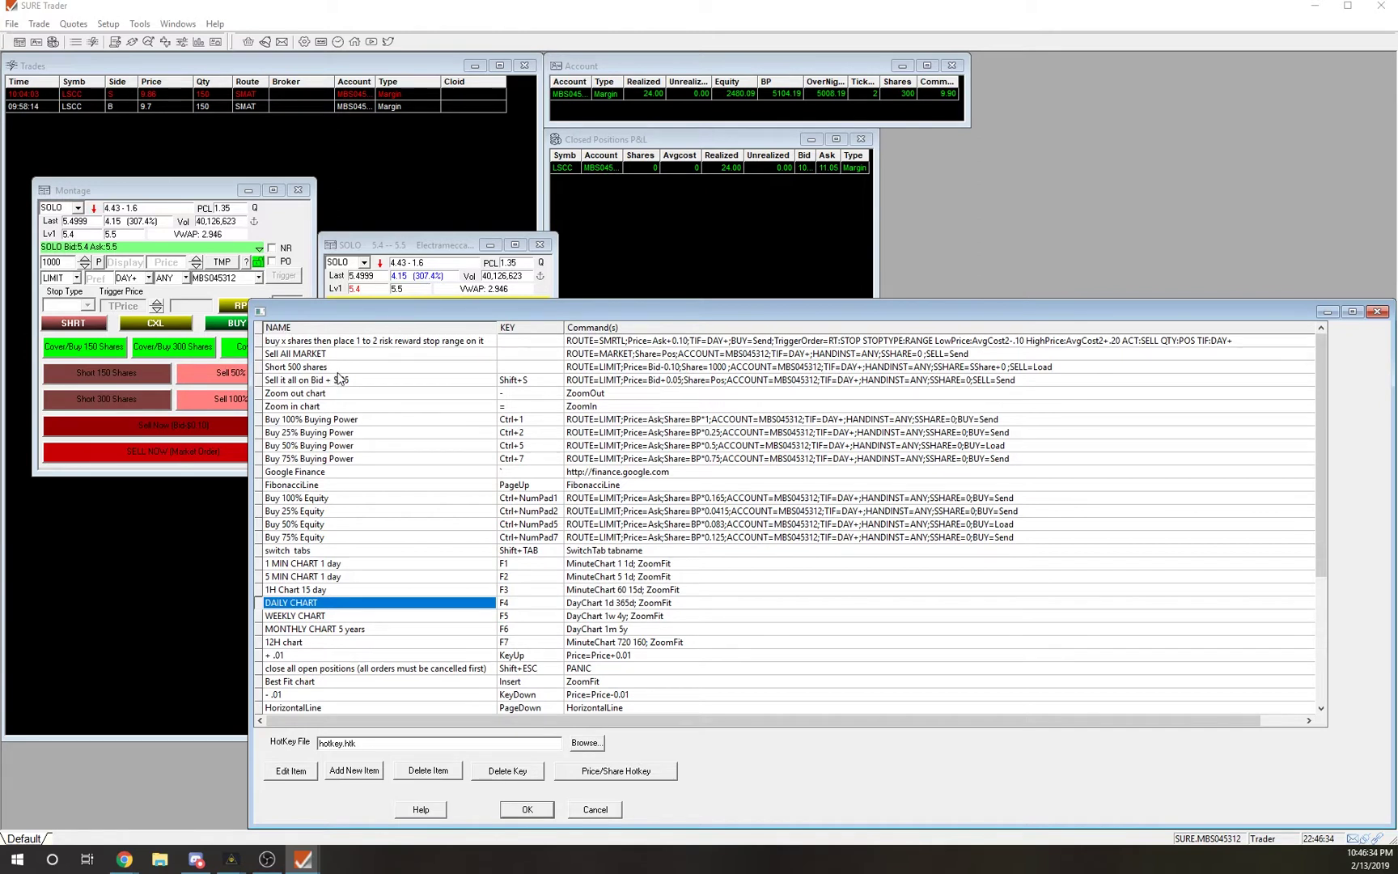
{"action": "scroll", "coordinate": [368, 391], "scroll_direction": "down", "scroll_amount": 5}
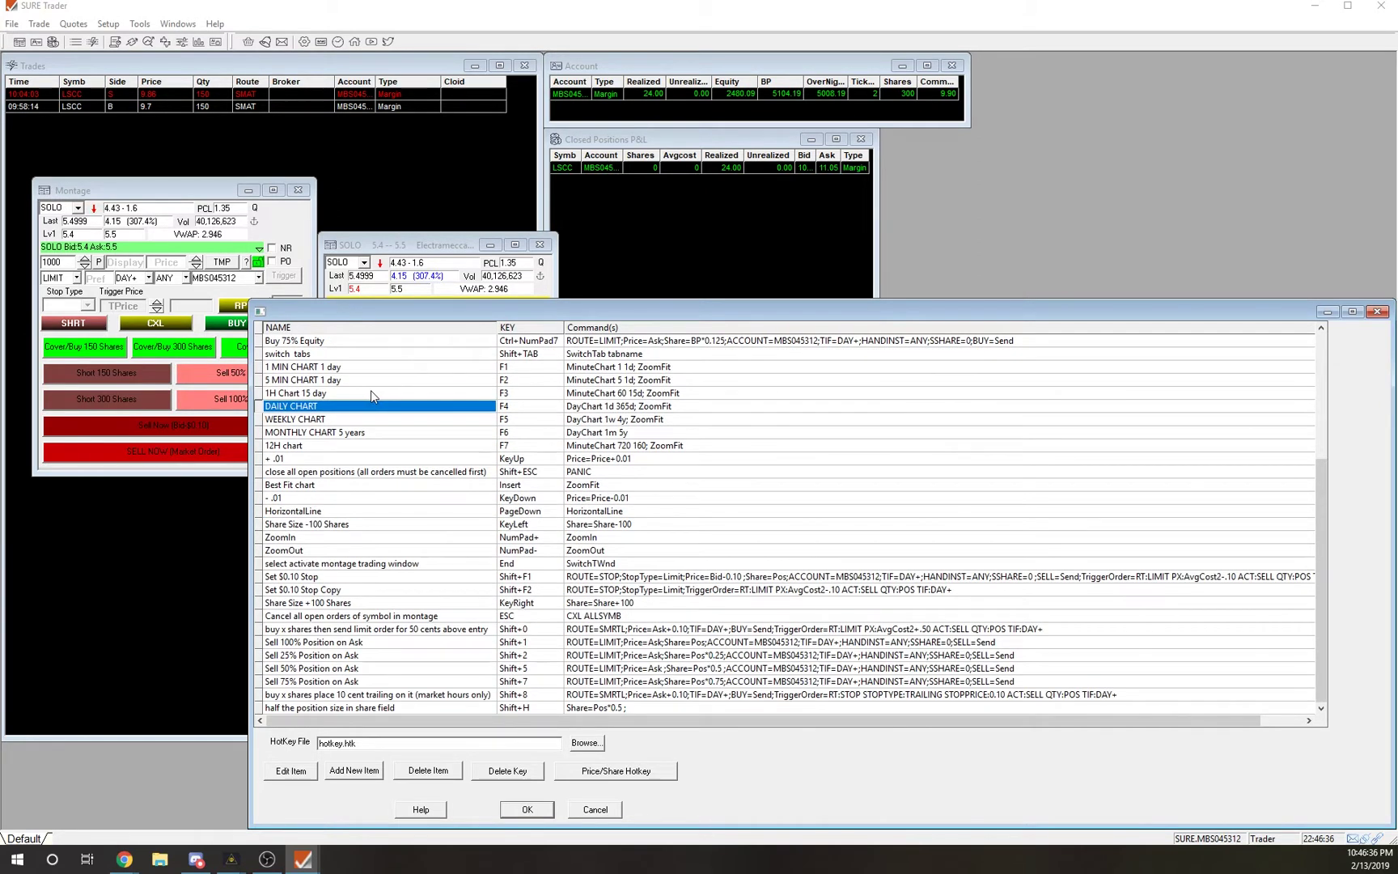
{"action": "left_click", "coordinate": [365, 630]}
{"action": "left_click", "coordinate": [321, 693]}
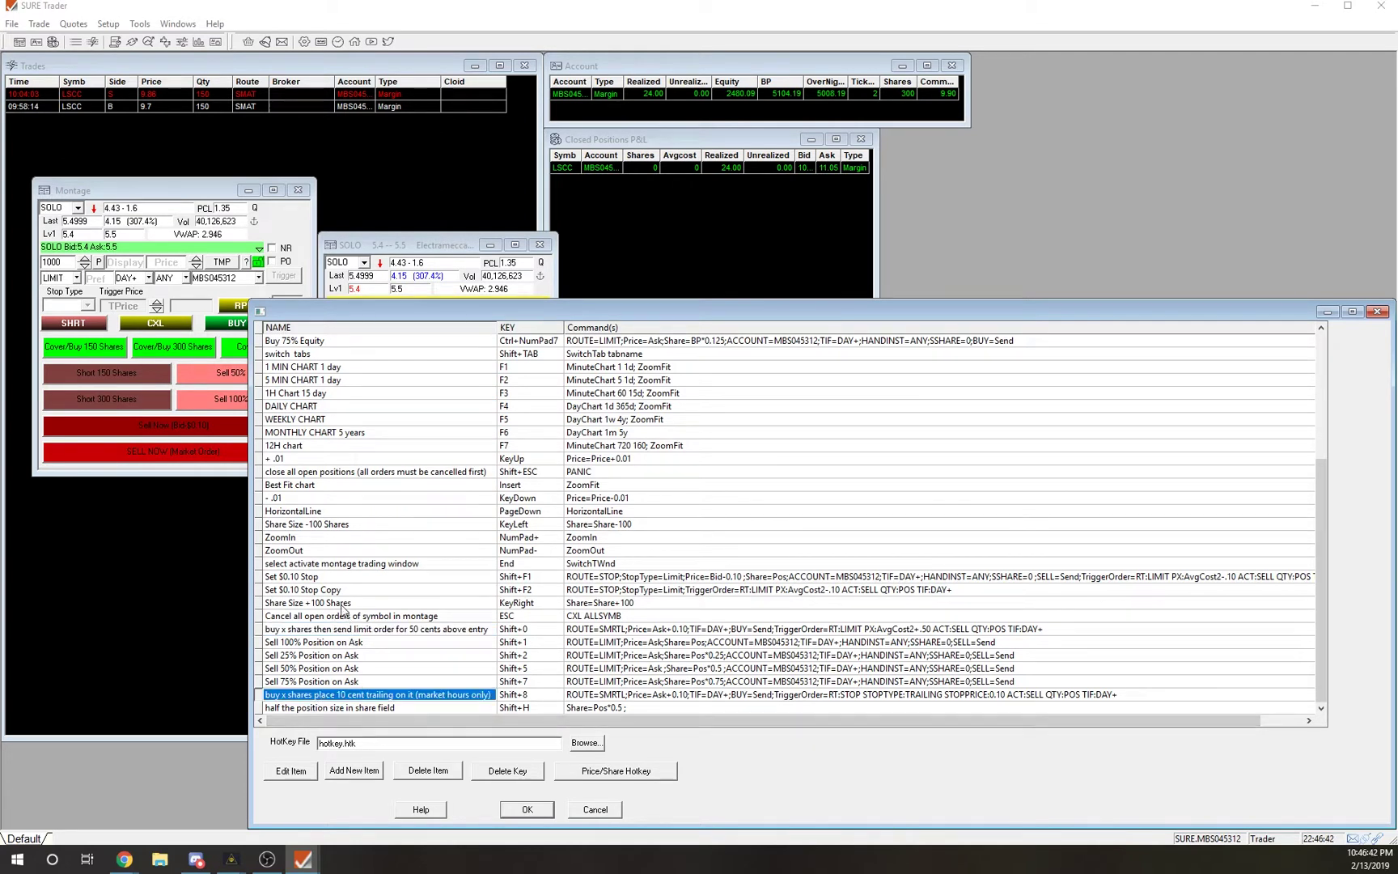
{"action": "scroll", "coordinate": [343, 511], "scroll_direction": "up", "scroll_amount": 1}
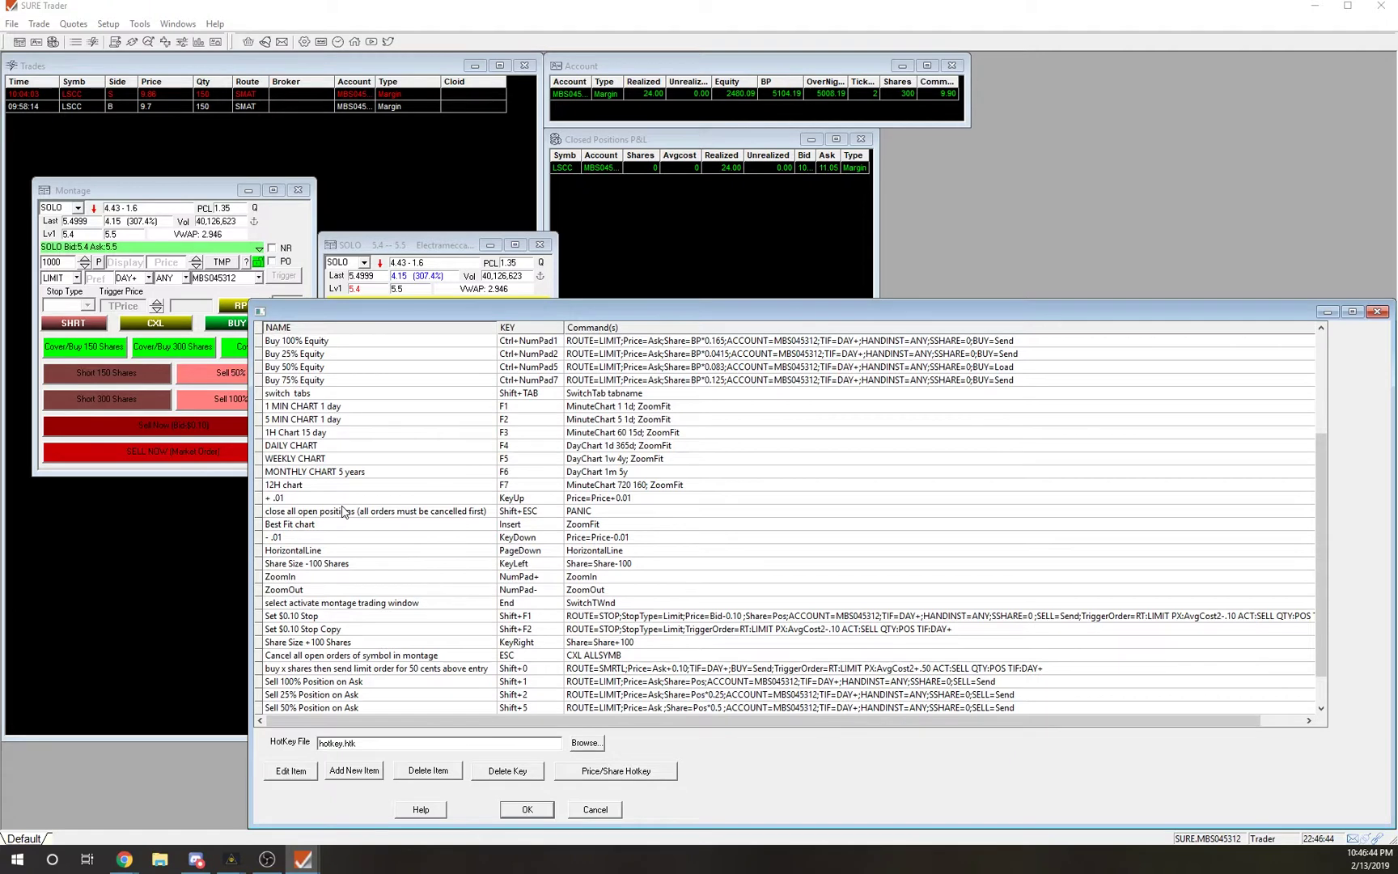
{"action": "scroll", "coordinate": [343, 511], "scroll_direction": "down", "scroll_amount": 1}
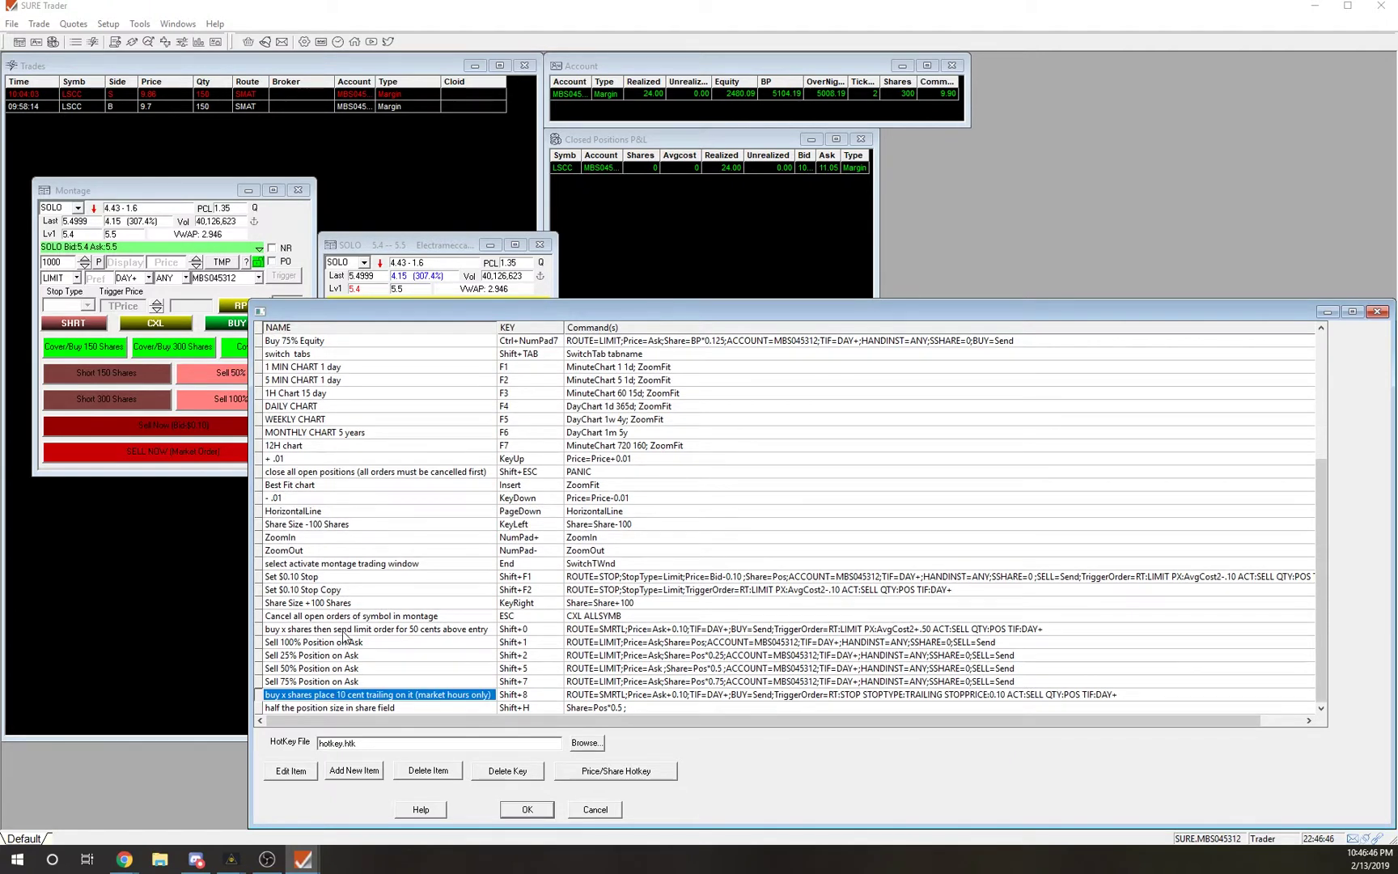
{"action": "scroll", "coordinate": [319, 591], "scroll_direction": "up", "scroll_amount": 1}
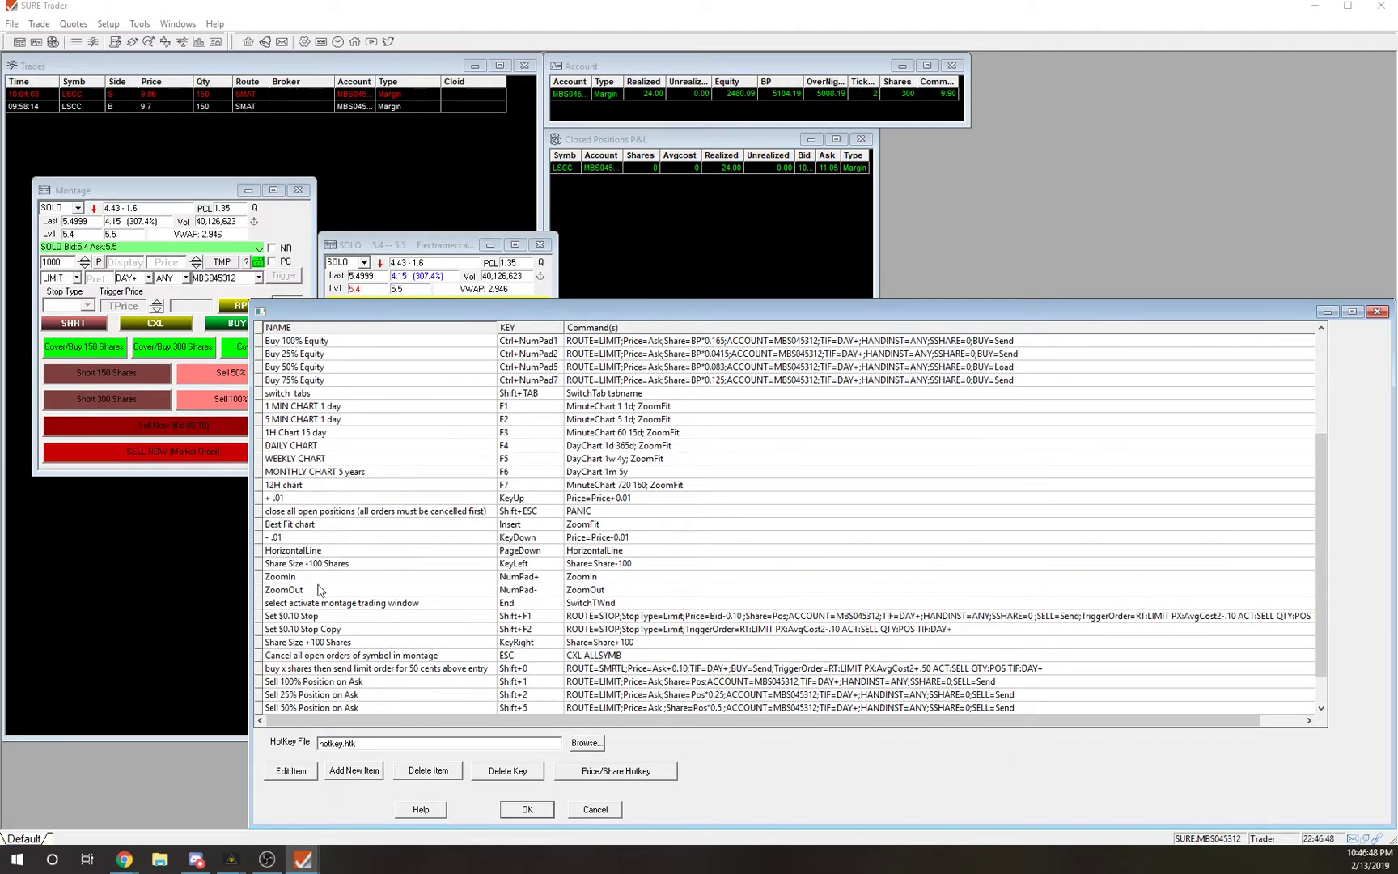
{"action": "scroll", "coordinate": [320, 590], "scroll_direction": "up", "scroll_amount": 3}
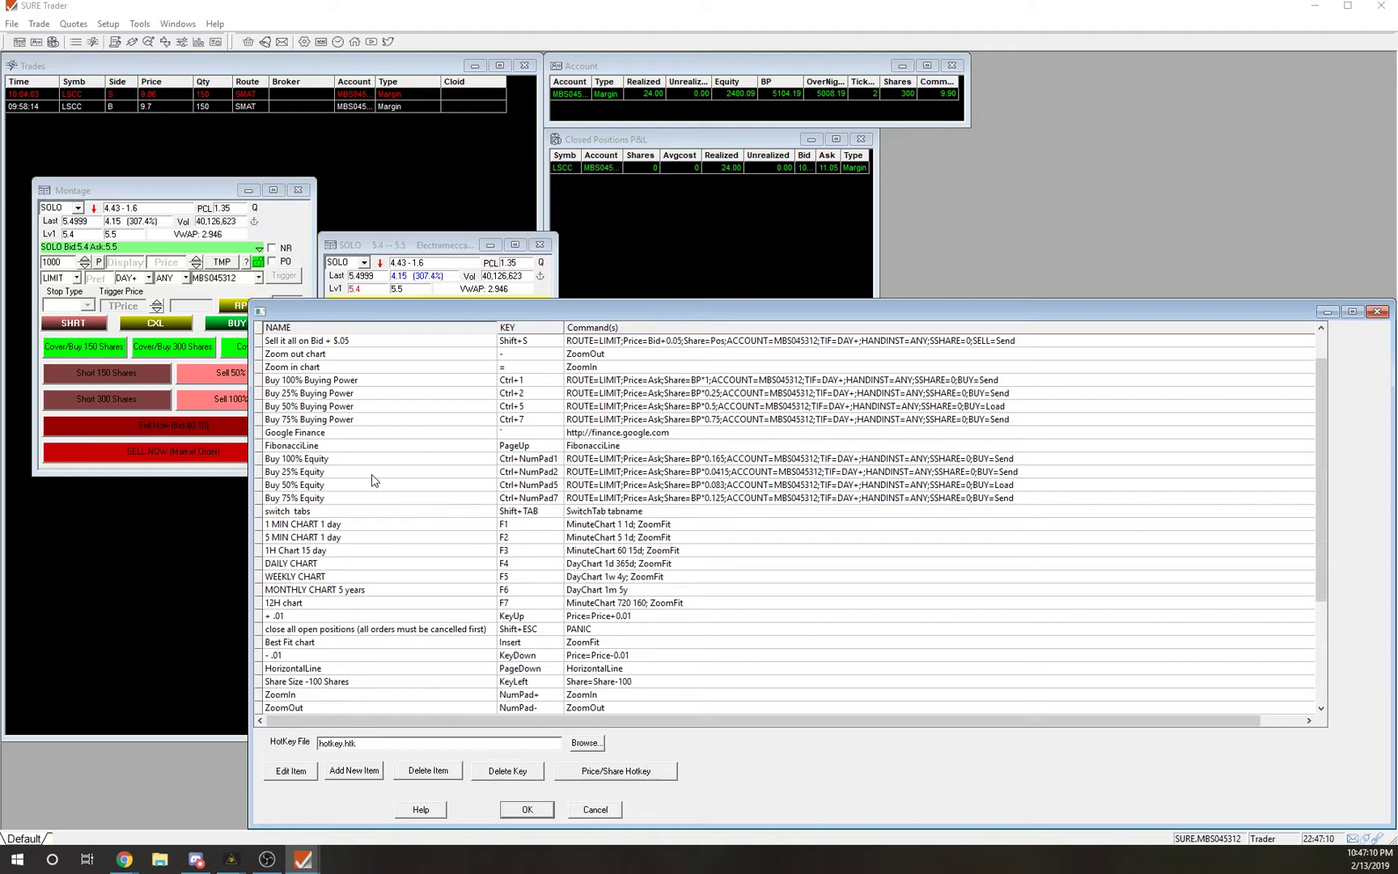
{"action": "scroll", "coordinate": [372, 479], "scroll_direction": "up", "scroll_amount": 1}
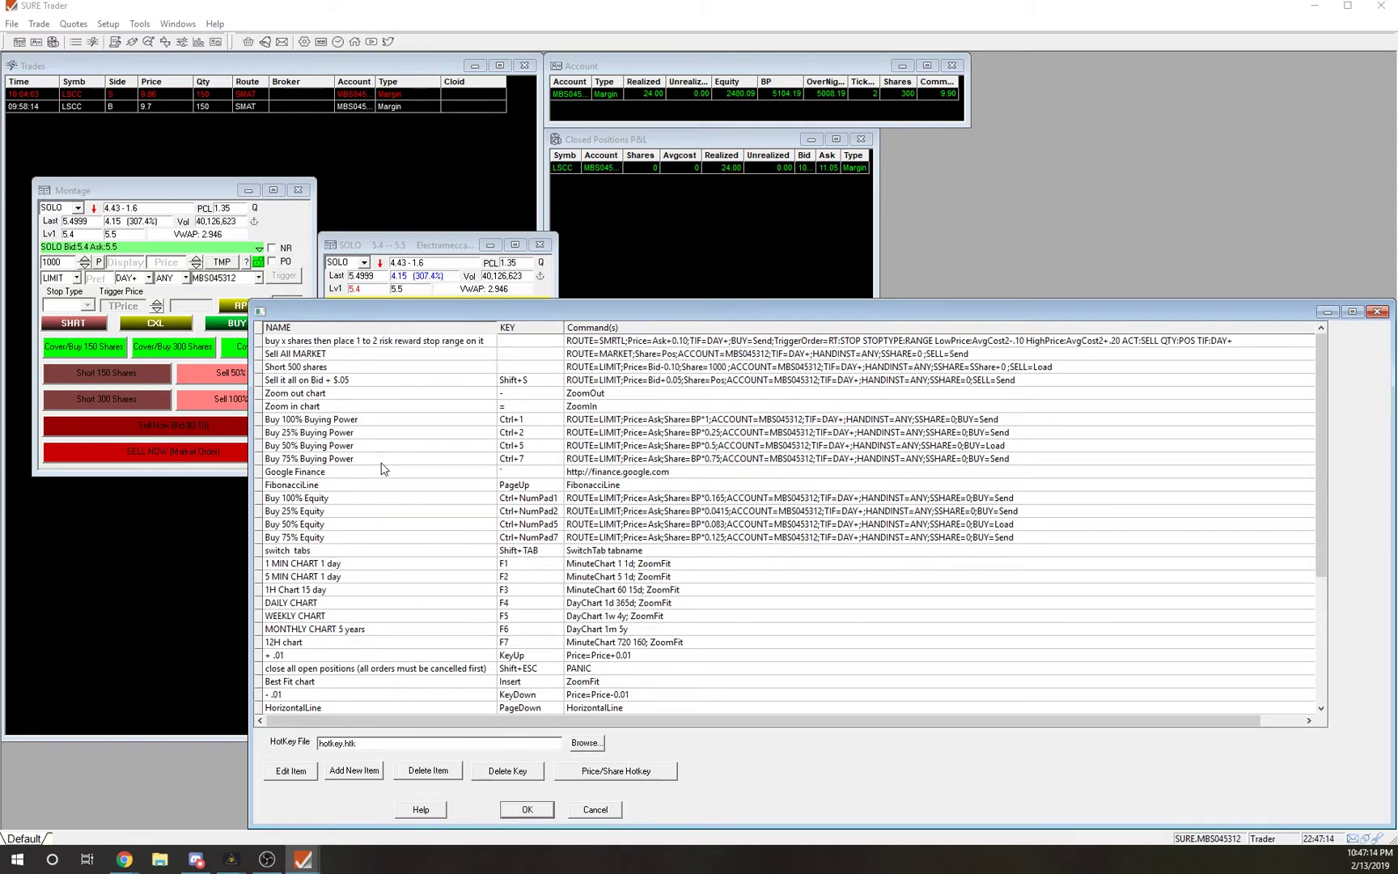
{"action": "scroll", "coordinate": [373, 502], "scroll_direction": "down", "scroll_amount": 1}
{"action": "scroll", "coordinate": [374, 507], "scroll_direction": "down", "scroll_amount": 4}
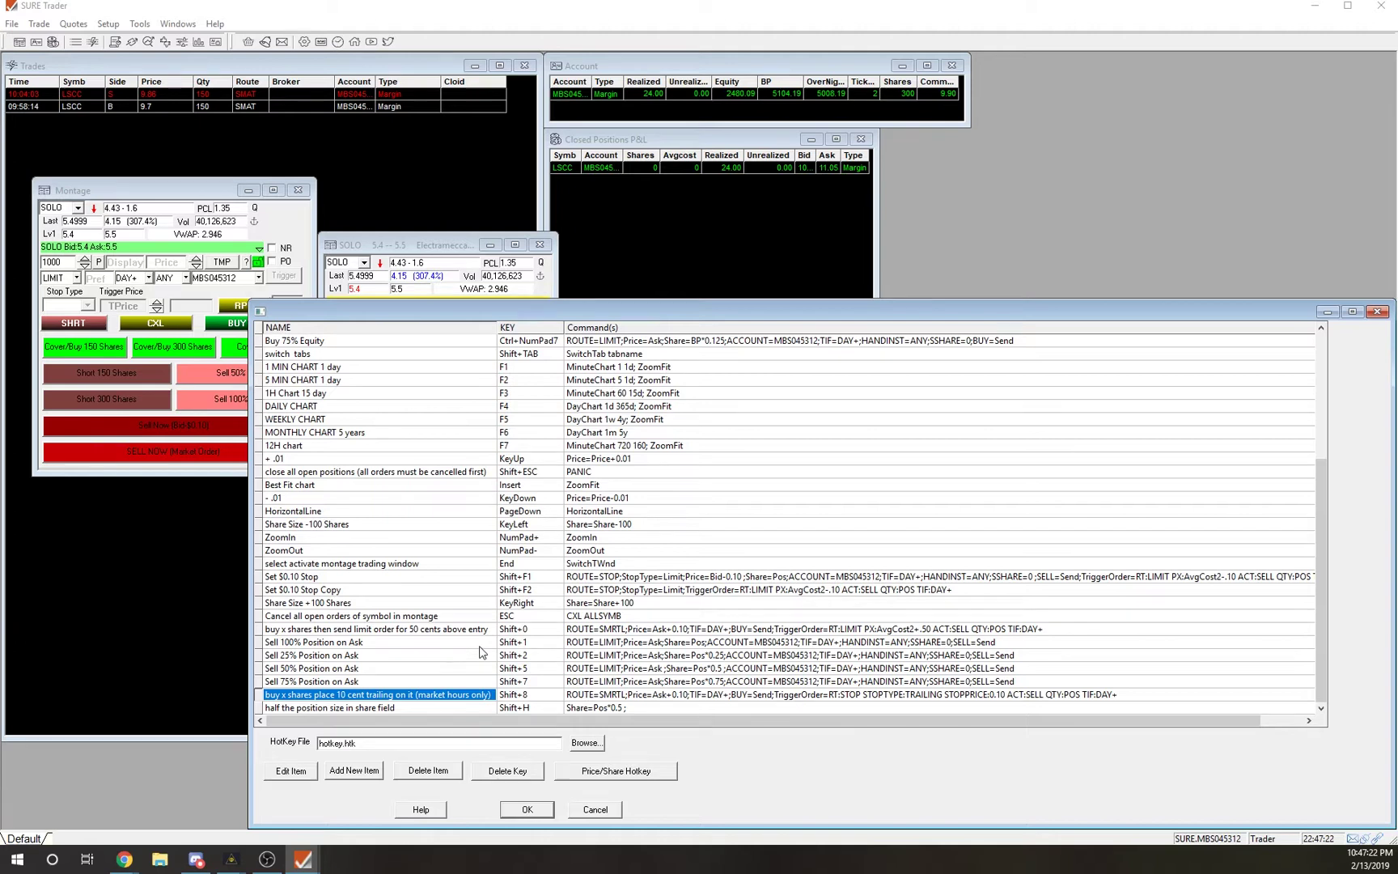
{"action": "left_click", "coordinate": [602, 811]}
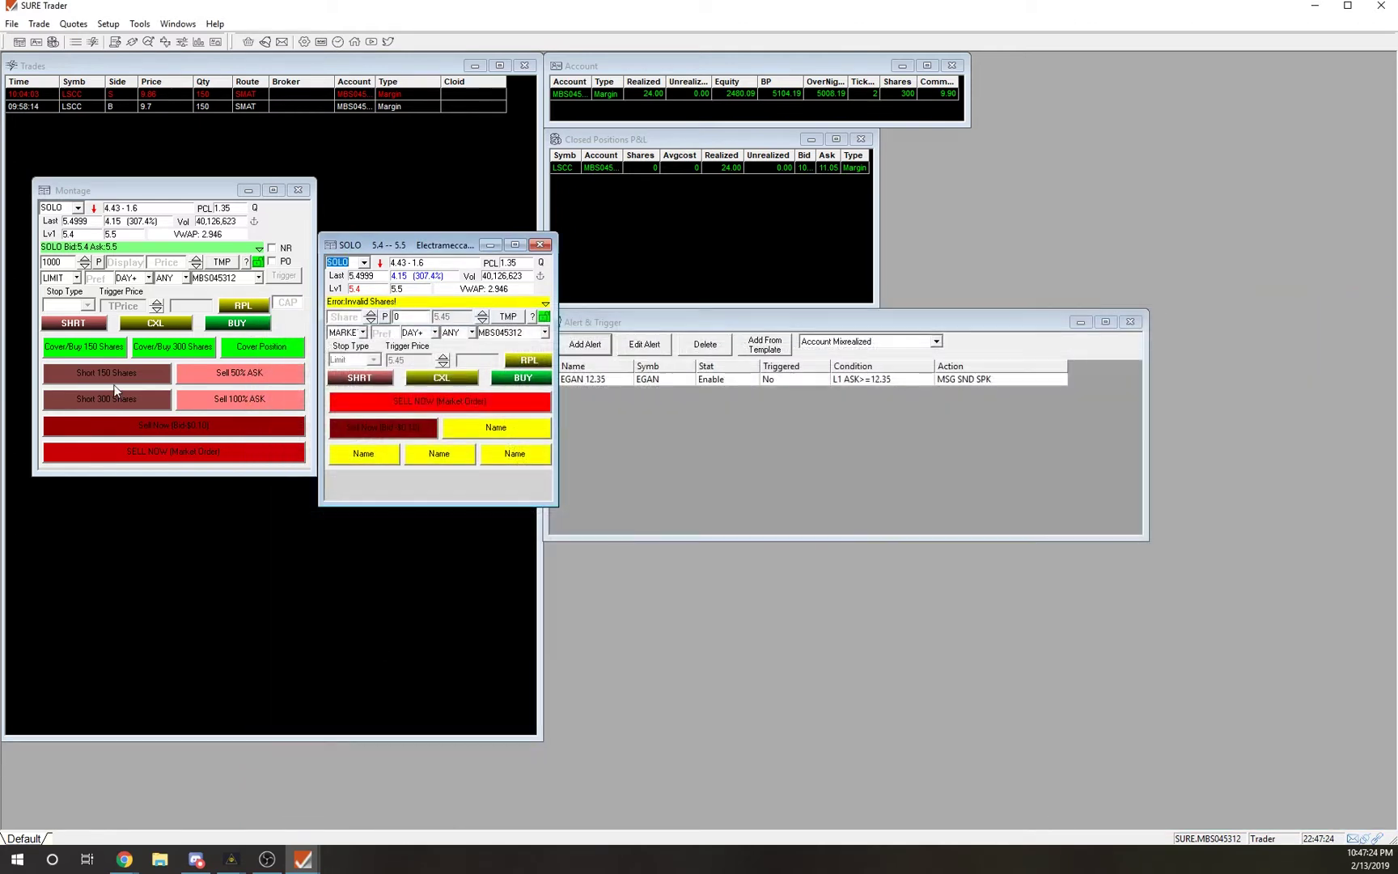
Copy the Cover/Buy 150 Shares script from the Montage button without changing it.
{"action": "right_click", "coordinate": [101, 350]}
{"action": "left_click", "coordinate": [128, 389]}
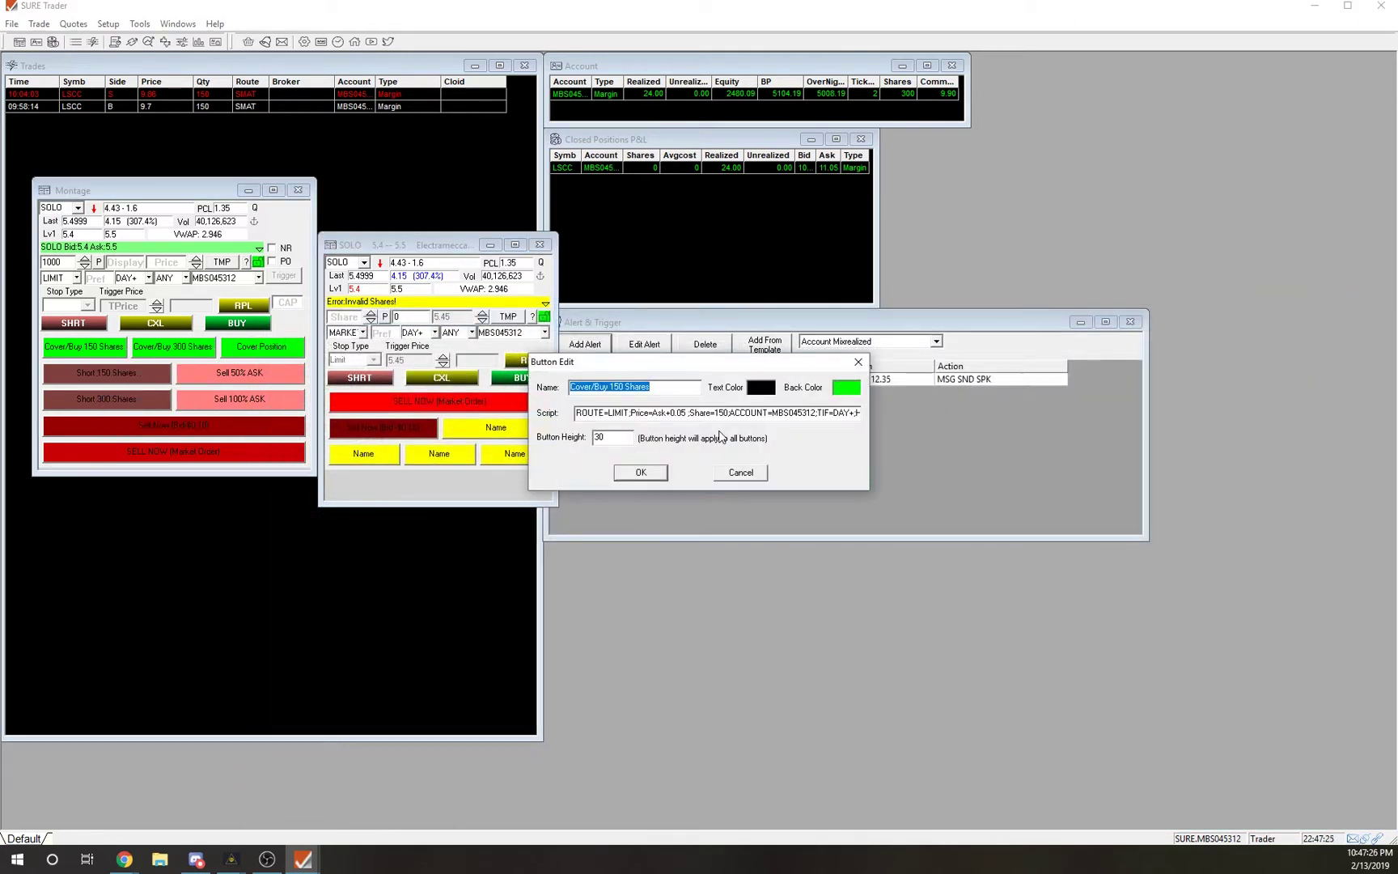
{"action": "left_click_drag", "start_coordinate": [576, 413], "coordinate": [871, 405]}
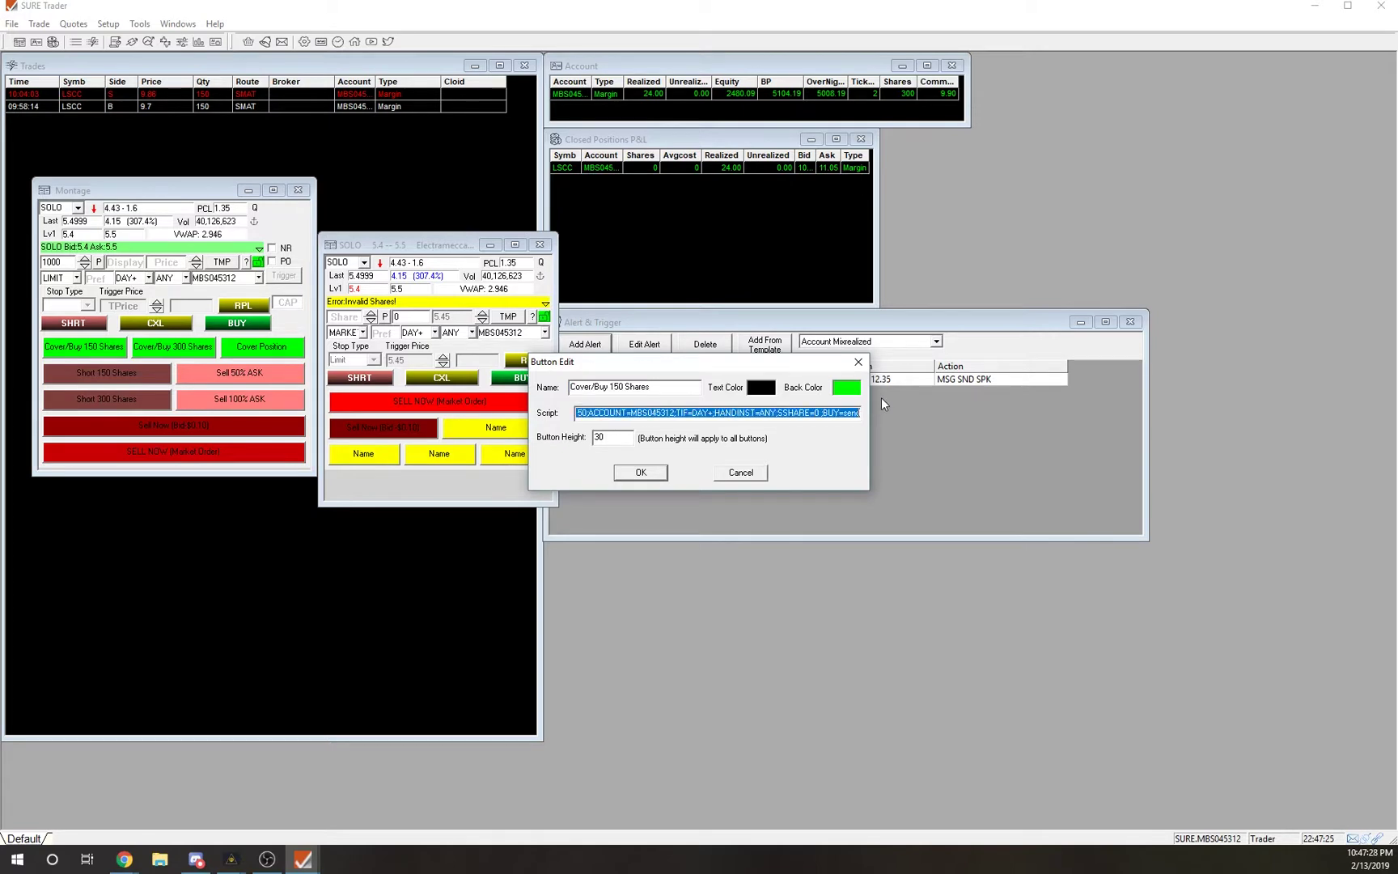
{"action": "left_click", "coordinate": [741, 472]}
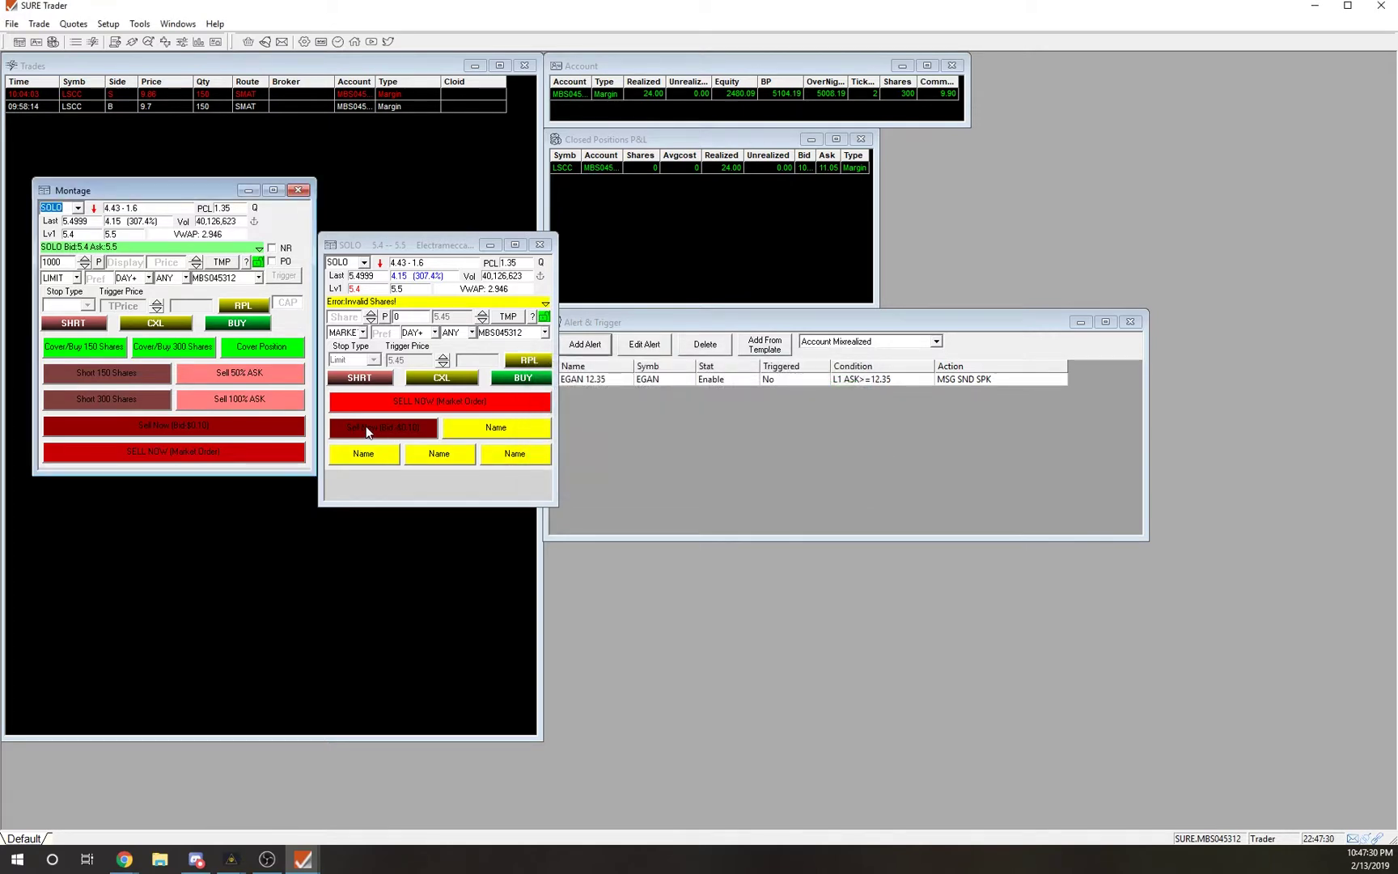
Paste the buy script into a yellow Name placeholder, name it Buy 150 Shares, and save.
{"action": "right_click", "coordinate": [454, 436]}
{"action": "left_click", "coordinate": [504, 476]}
{"action": "left_click", "coordinate": [587, 415]}
{"action": "type", "text": "C"}
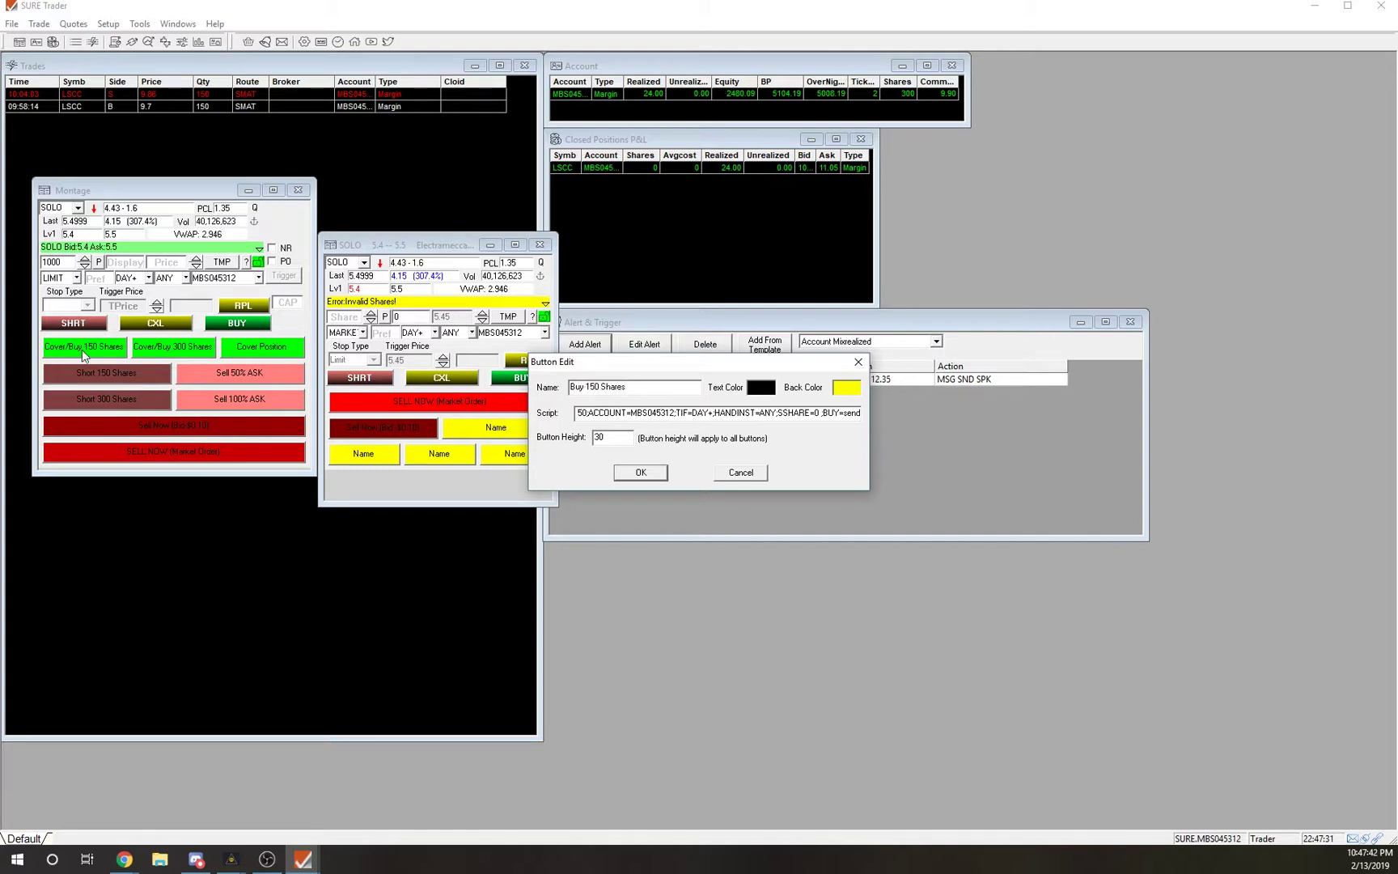
{"action": "left_click", "coordinate": [640, 473]}
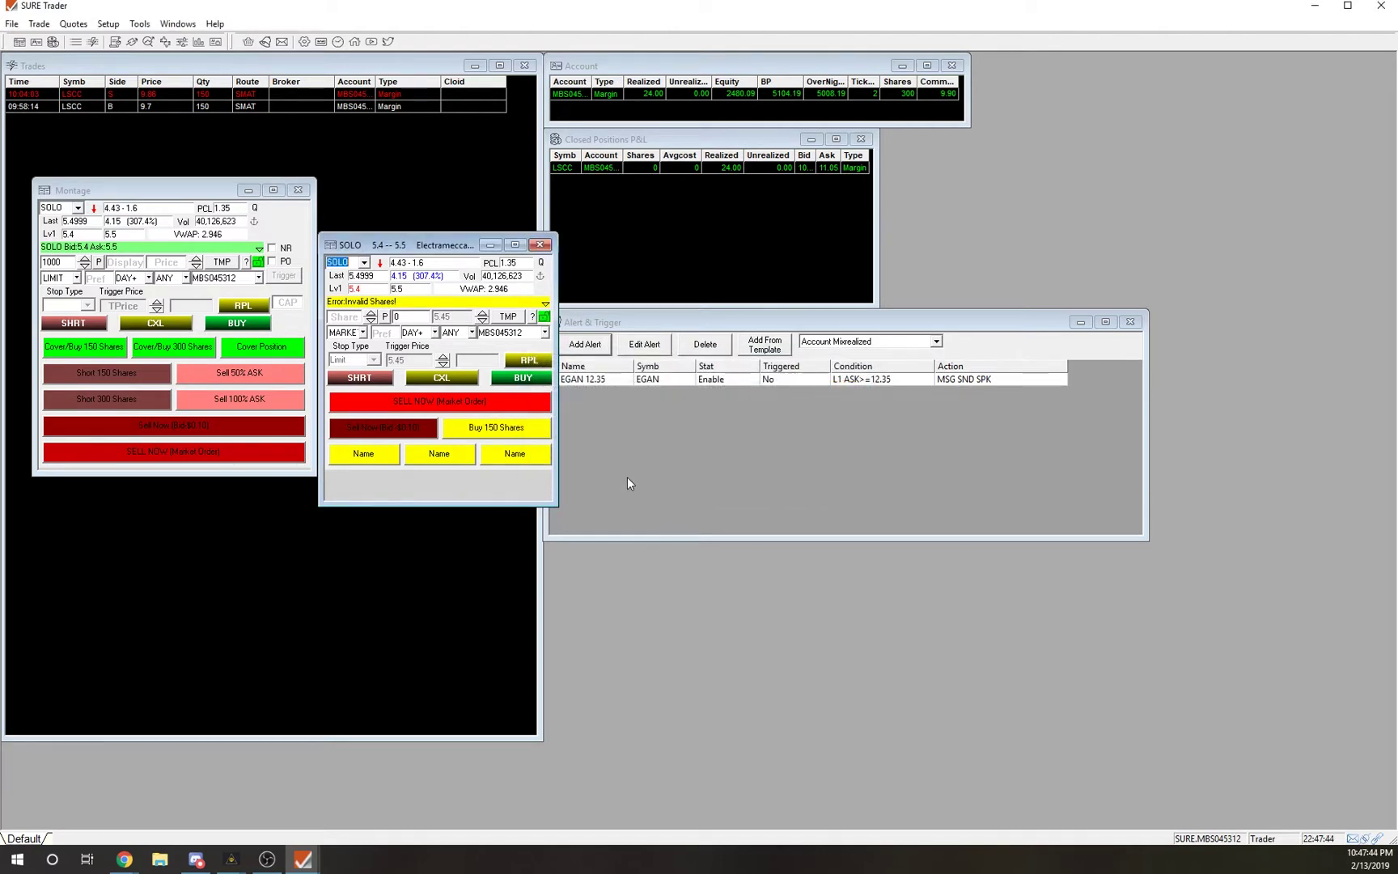
Give the Buy 150 Shares button a green background.
{"action": "right_click", "coordinate": [521, 443]}
{"action": "left_click", "coordinate": [577, 459]}
{"action": "left_click", "coordinate": [846, 387]}
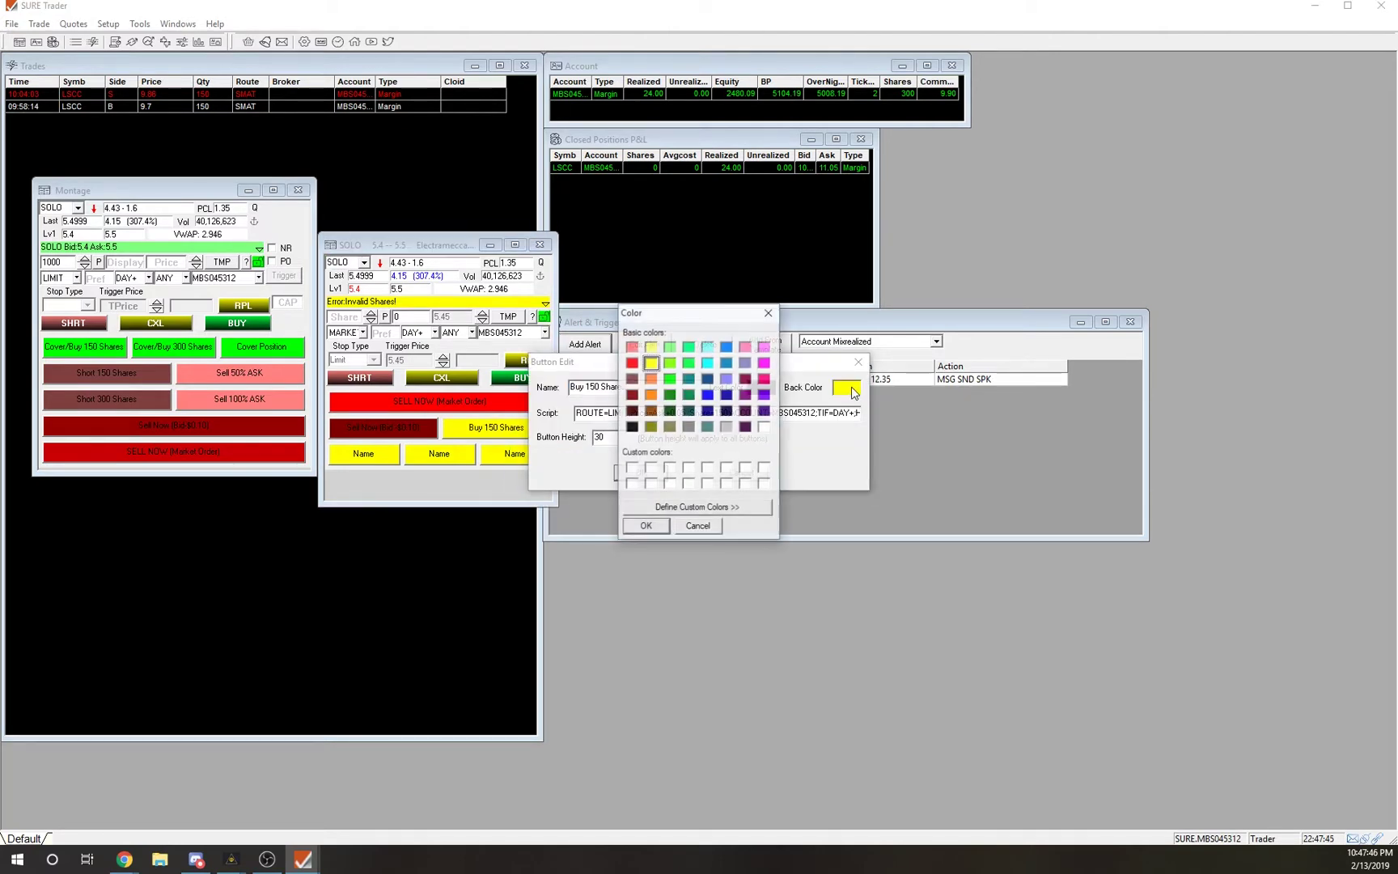
{"action": "left_click", "coordinate": [670, 378]}
{"action": "left_click", "coordinate": [646, 526]}
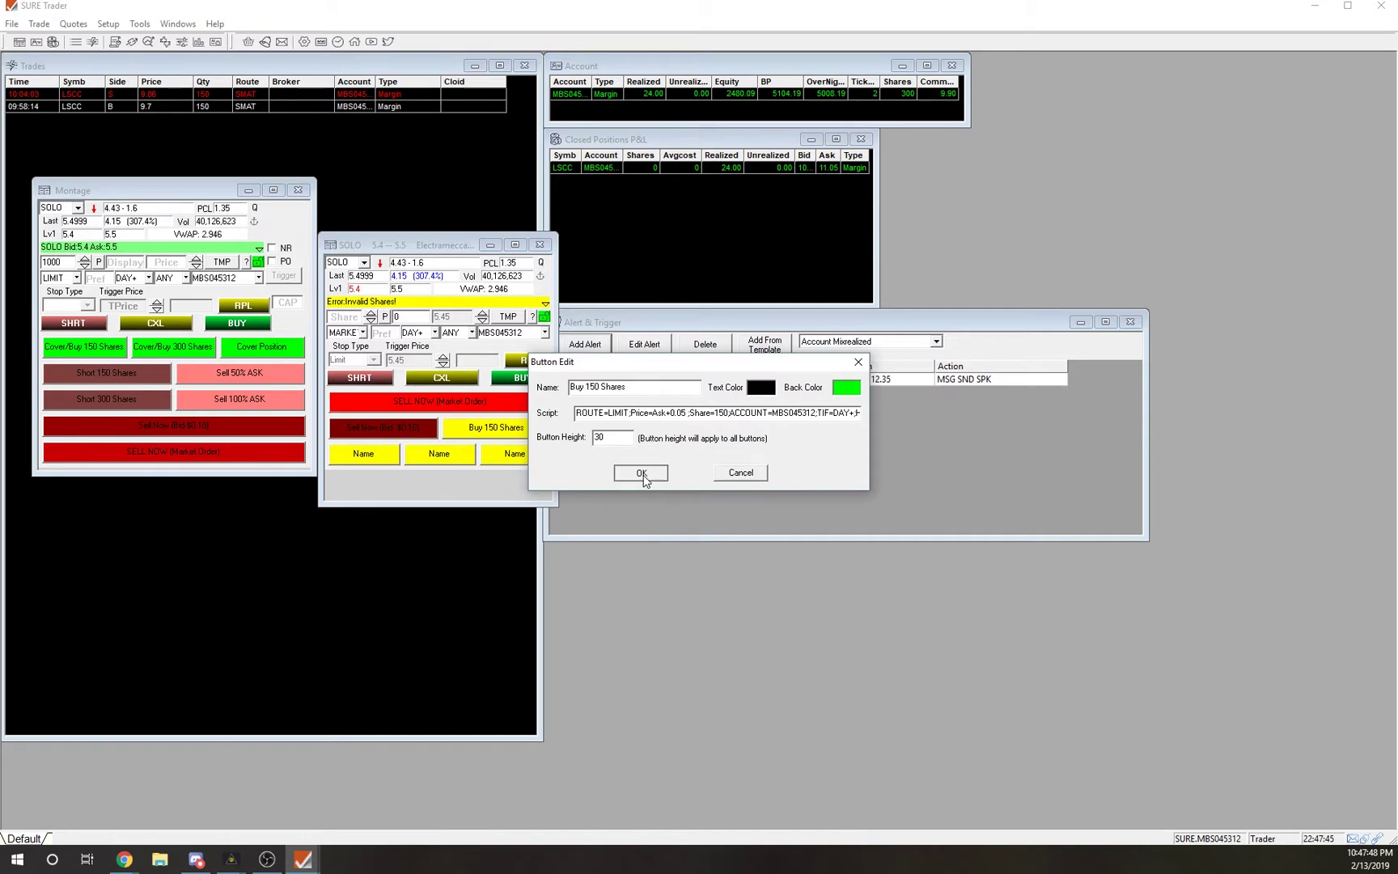
{"action": "left_click", "coordinate": [639, 473]}
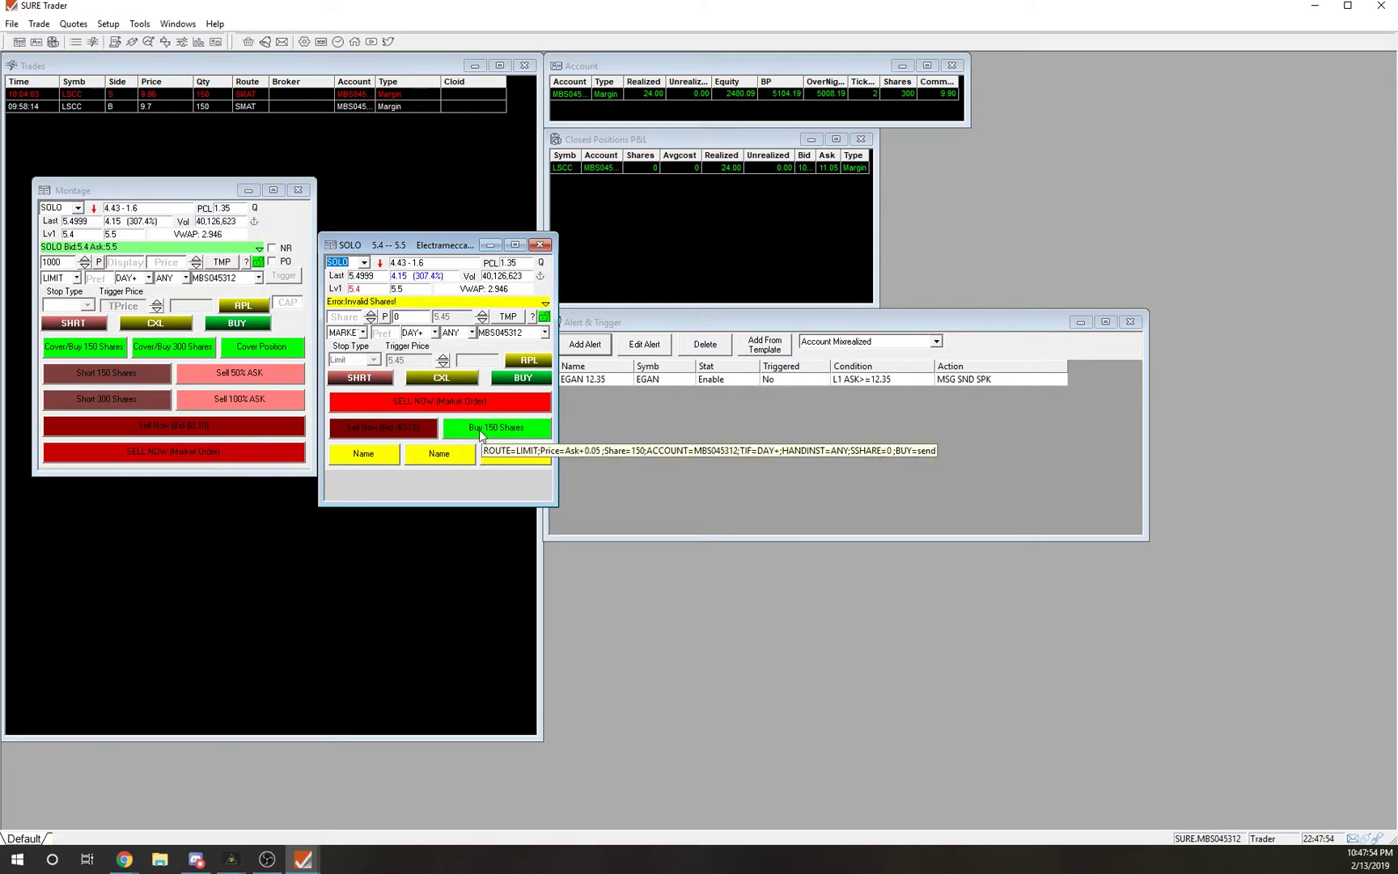
Delete the SELL NOW row, move the SOLO window up beside the Montage, and glance at the hotkey list.
{"action": "right_click", "coordinate": [433, 407]}
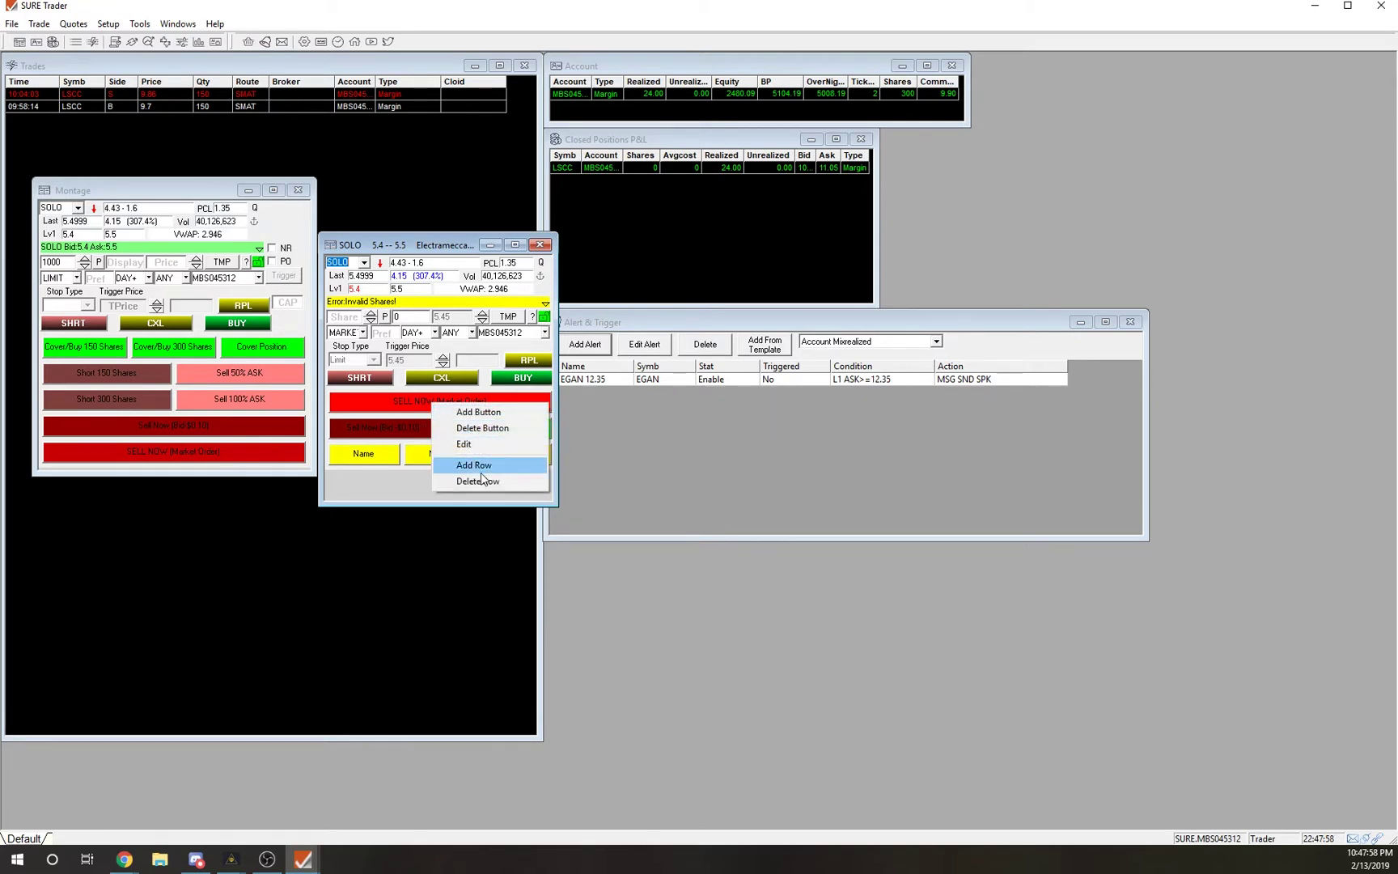
{"action": "left_click", "coordinate": [518, 484]}
{"action": "left_click", "coordinate": [657, 460]}
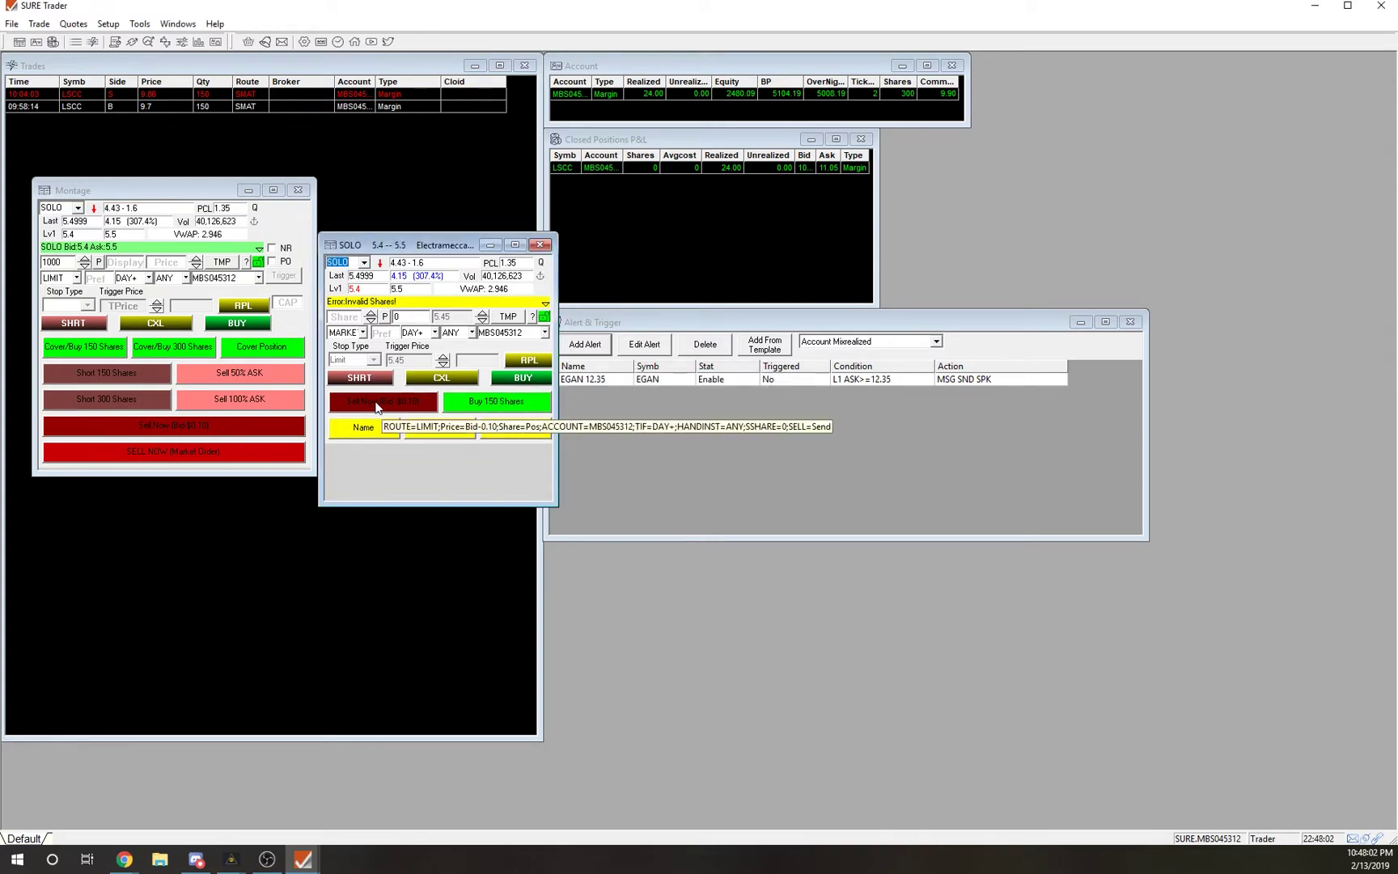
{"action": "left_click", "coordinate": [469, 404]}
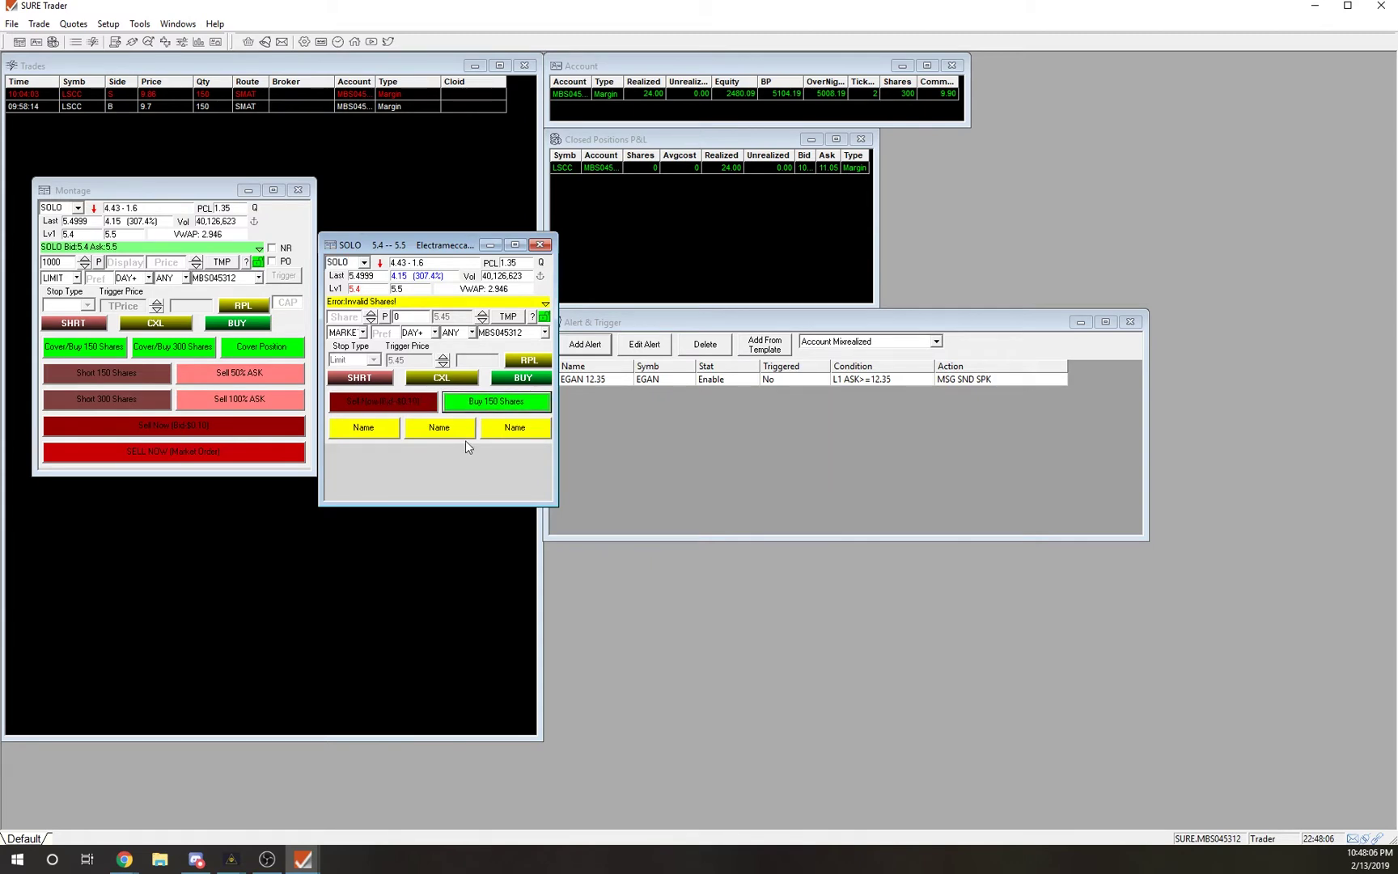
{"action": "left_click_drag", "start_coordinate": [419, 247], "coordinate": [415, 187]}
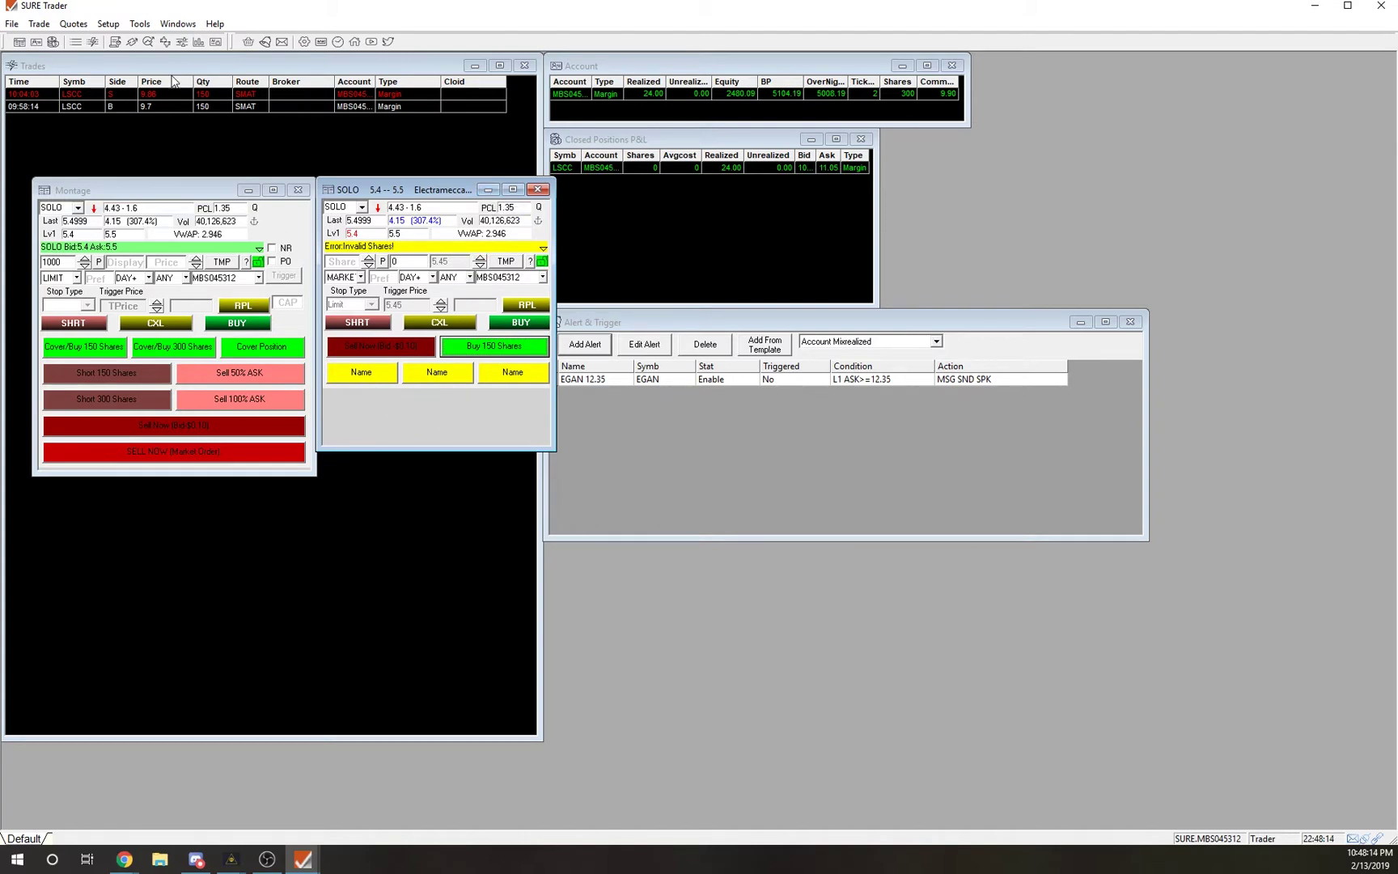
{"action": "left_click", "coordinate": [108, 23]}
{"action": "left_click", "coordinate": [134, 94]}
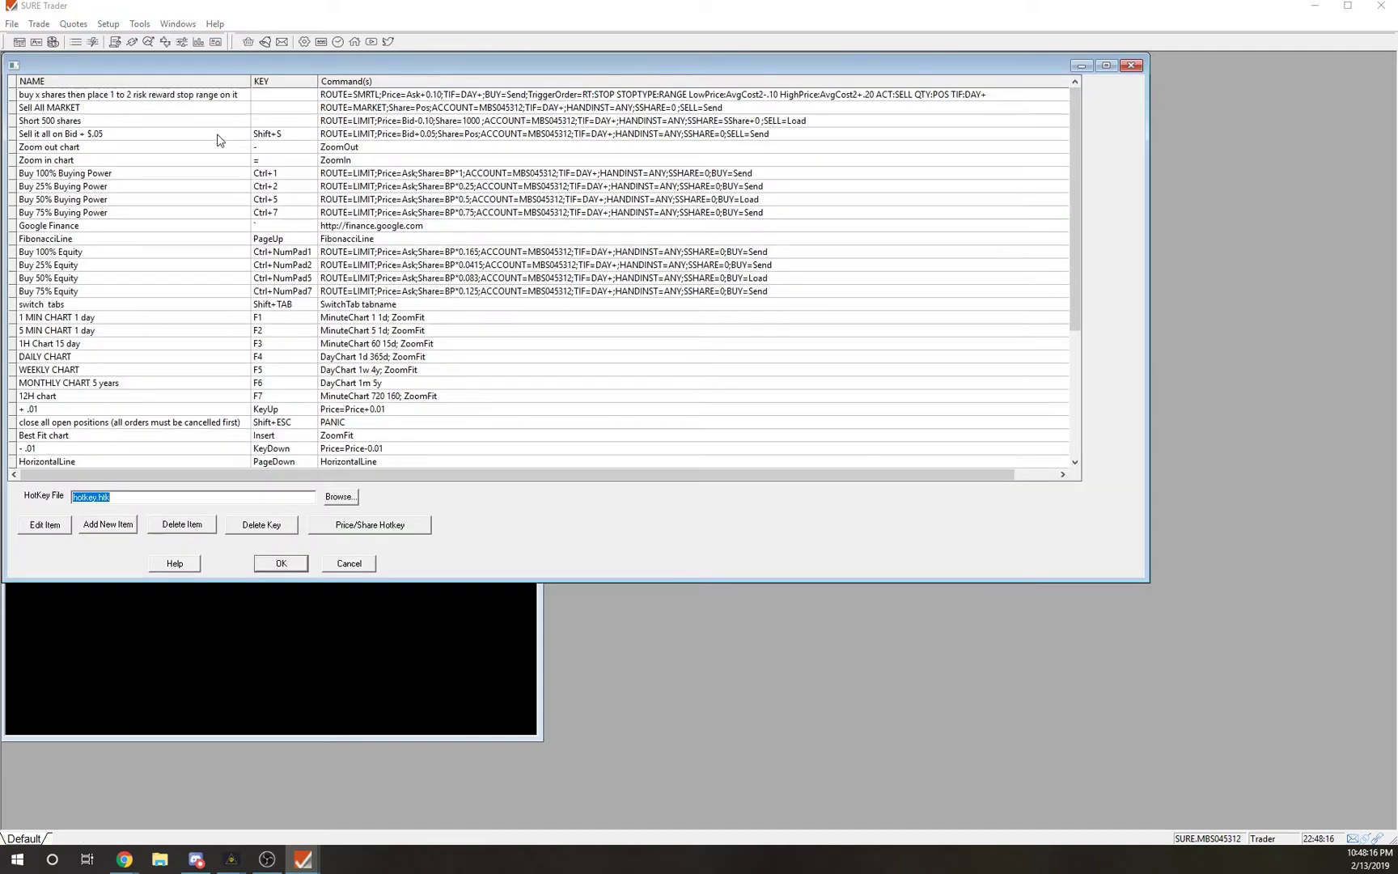
{"action": "left_click", "coordinate": [349, 564]}
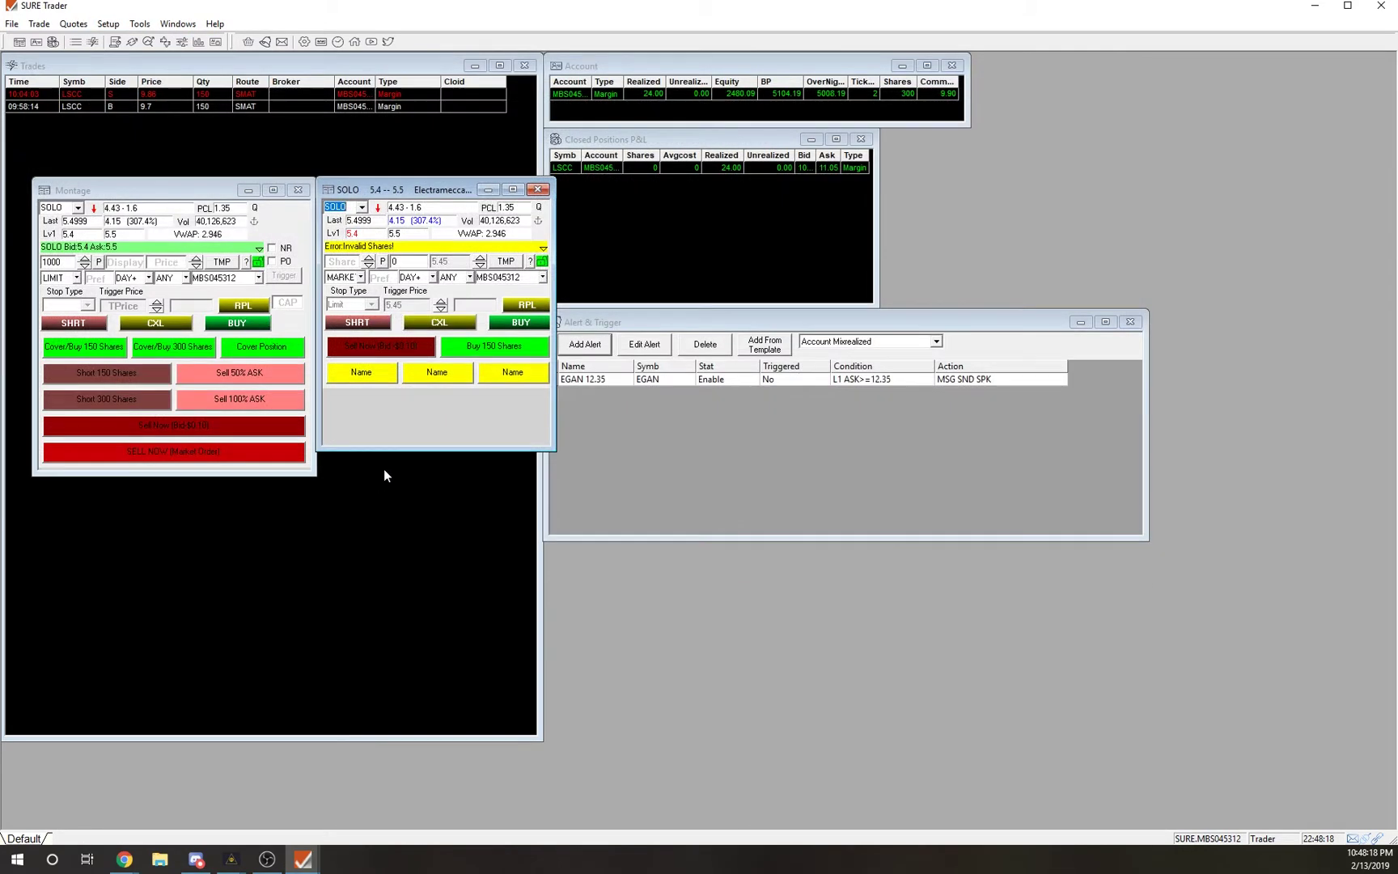
Add a new row of 4 Name buttons and inspect one placeholder's settings without changes.
{"action": "right_click", "coordinate": [397, 362]}
{"action": "left_click", "coordinate": [428, 377]}
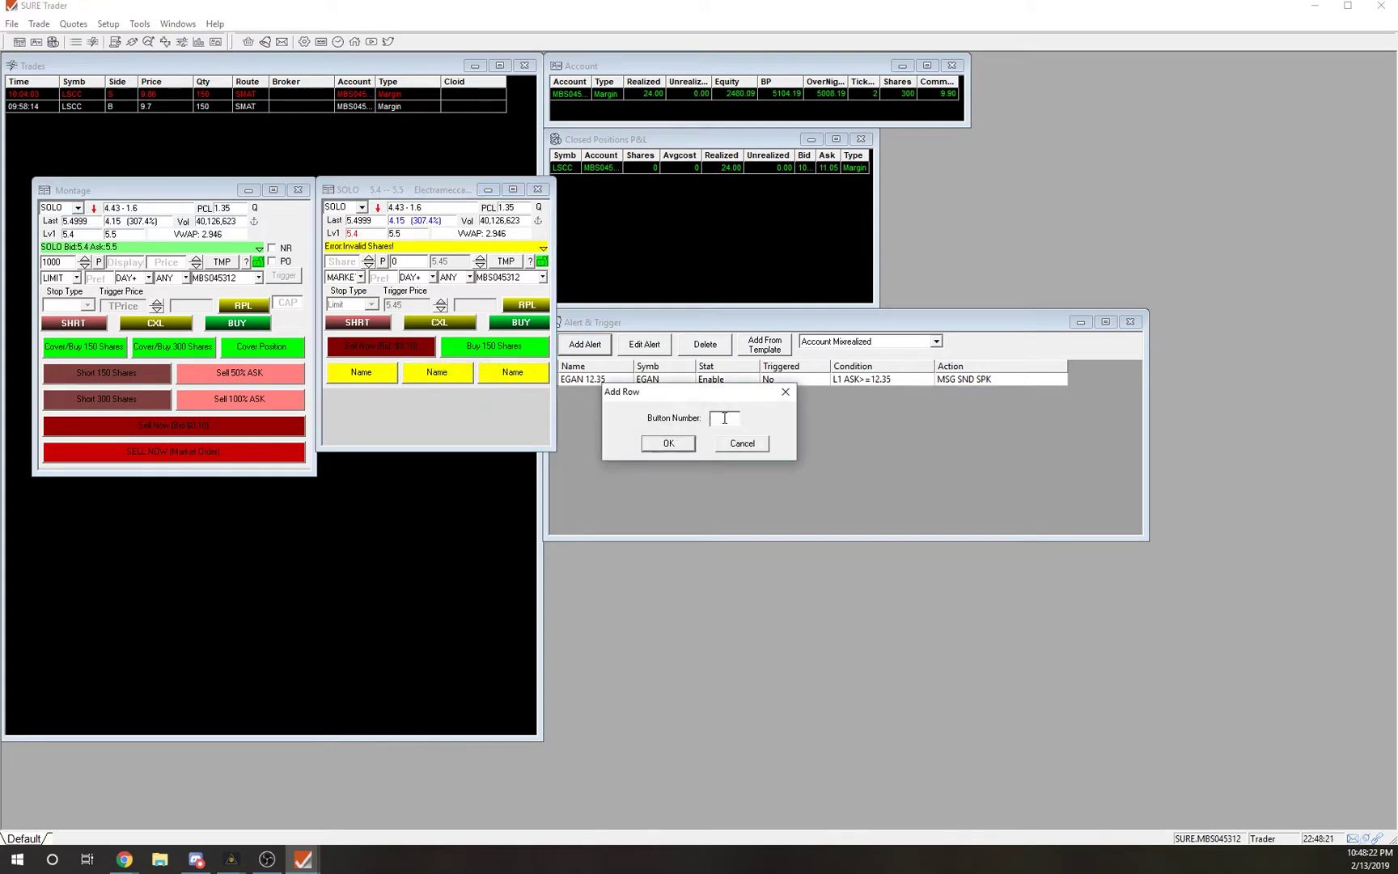
{"action": "type", "text": "4"}
{"action": "key", "text": "Return"}
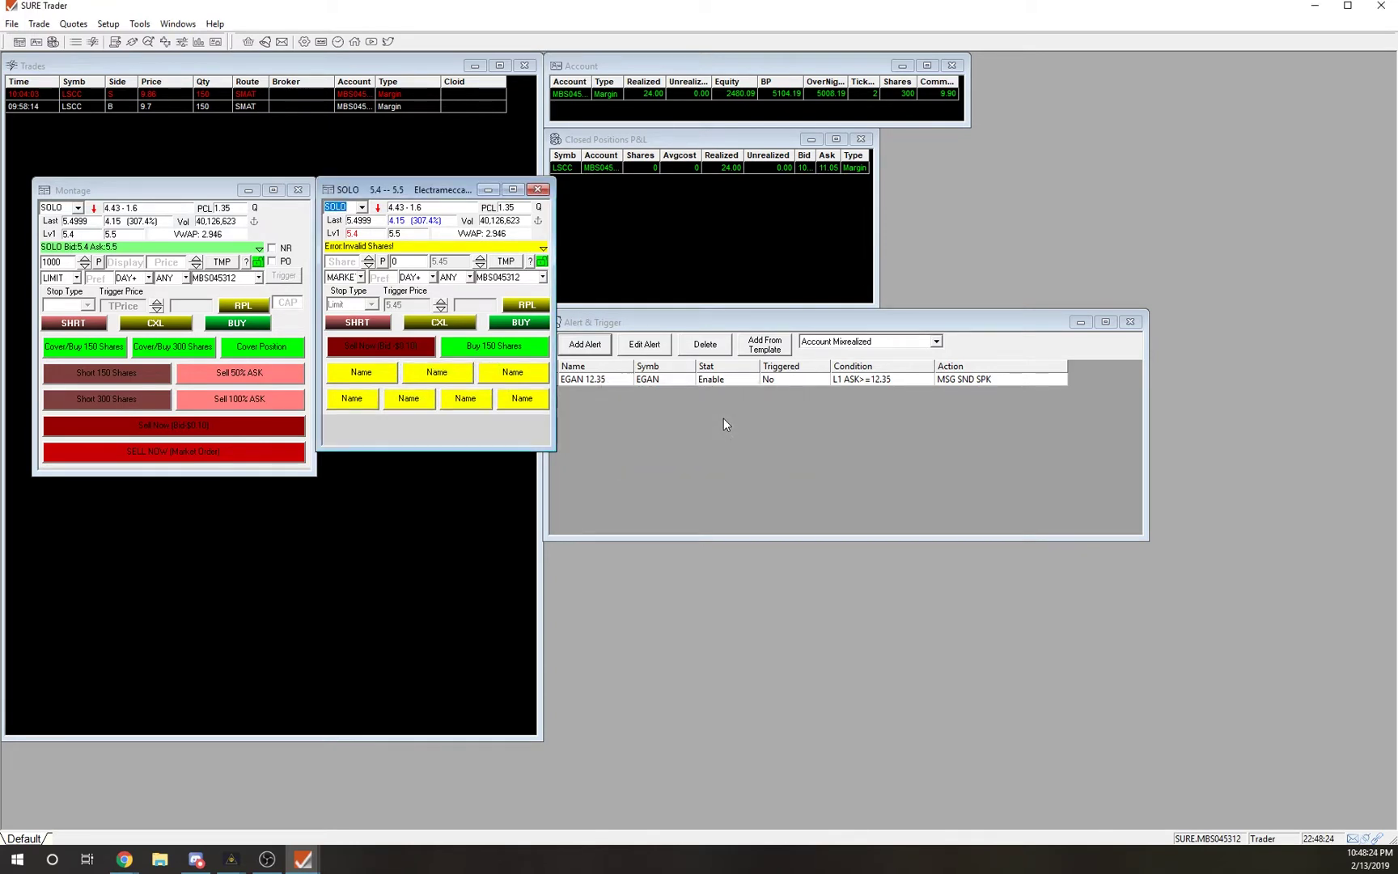
{"action": "right_click", "coordinate": [362, 403]}
{"action": "left_click", "coordinate": [386, 441]}
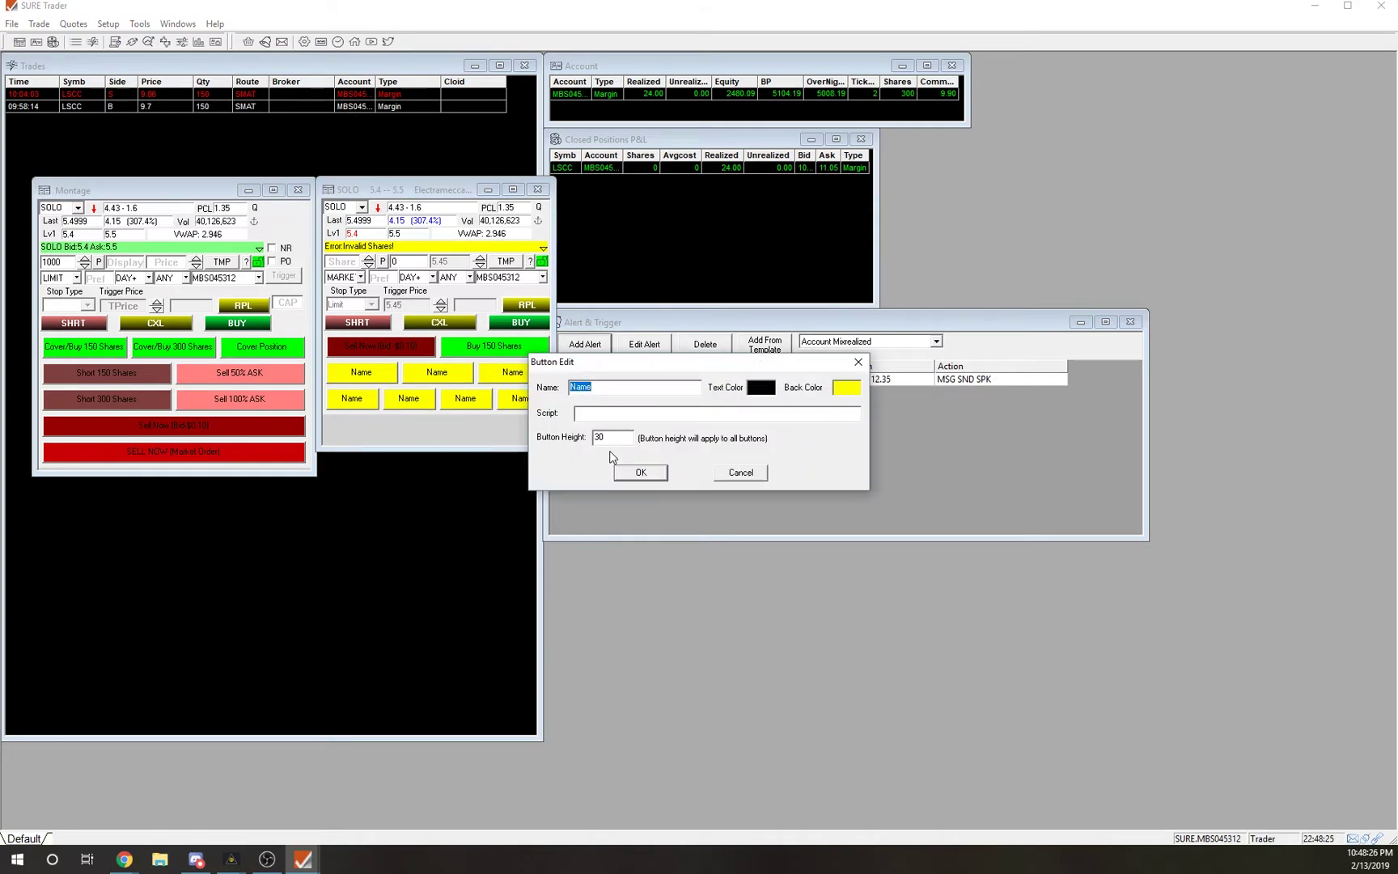
{"action": "left_click", "coordinate": [782, 413]}
{"action": "key", "text": "Tab"}
{"action": "key", "text": "Tab"}
{"action": "key", "text": "Tab"}
{"action": "key", "text": "Tab"}
{"action": "left_click", "coordinate": [740, 472]}
Try white label text on Buy 150 Shares, then set it back to black.
{"action": "right_click", "coordinate": [508, 344]}
{"action": "left_click", "coordinate": [538, 380]}
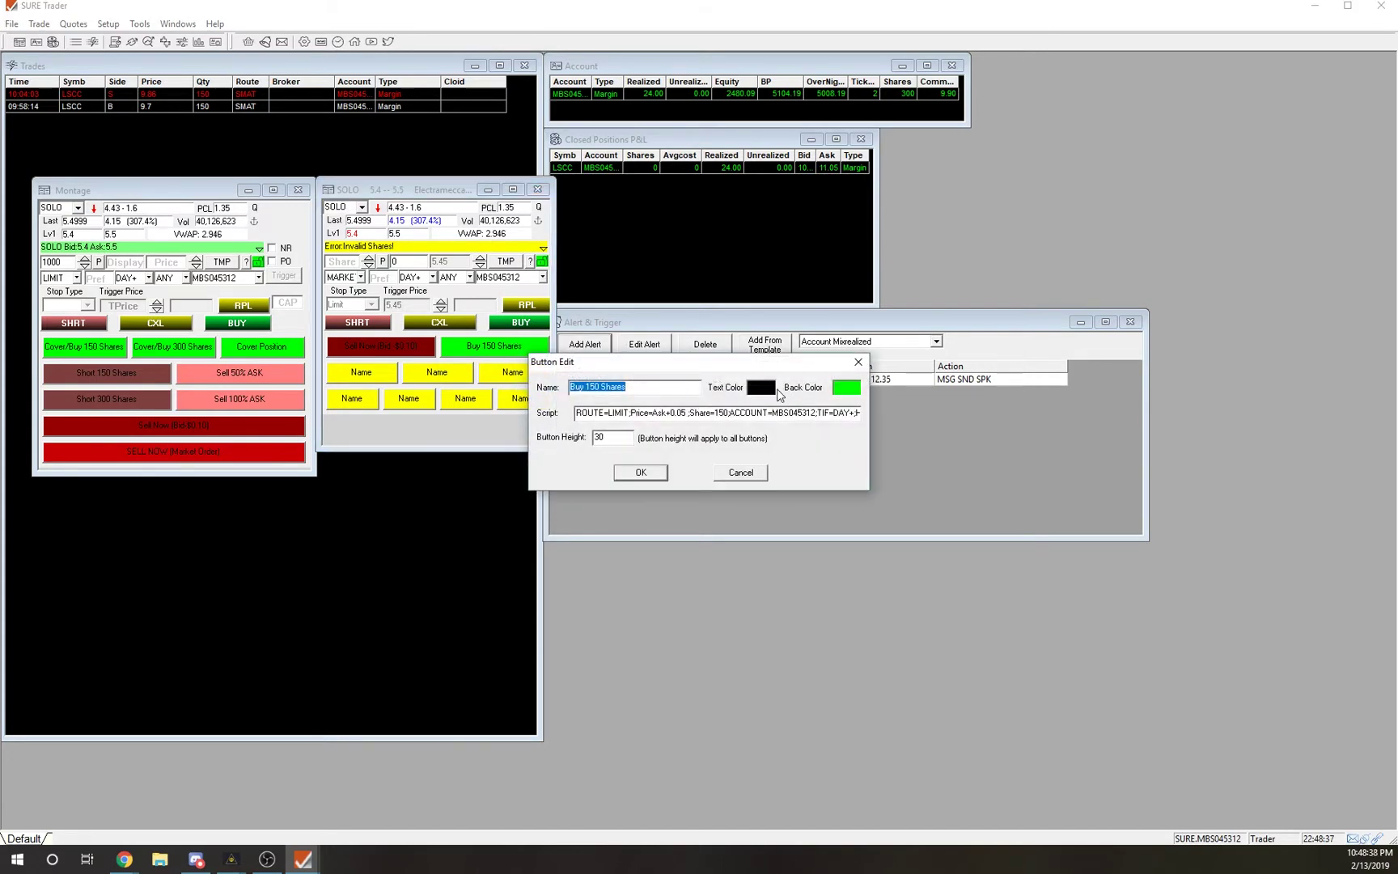
{"action": "left_click", "coordinate": [761, 387]}
{"action": "left_click", "coordinate": [765, 426]}
{"action": "left_click", "coordinate": [651, 527]}
{"action": "left_click", "coordinate": [653, 472]}
{"action": "right_click", "coordinate": [508, 346]}
{"action": "left_click", "coordinate": [539, 381]}
{"action": "left_click", "coordinate": [760, 388]}
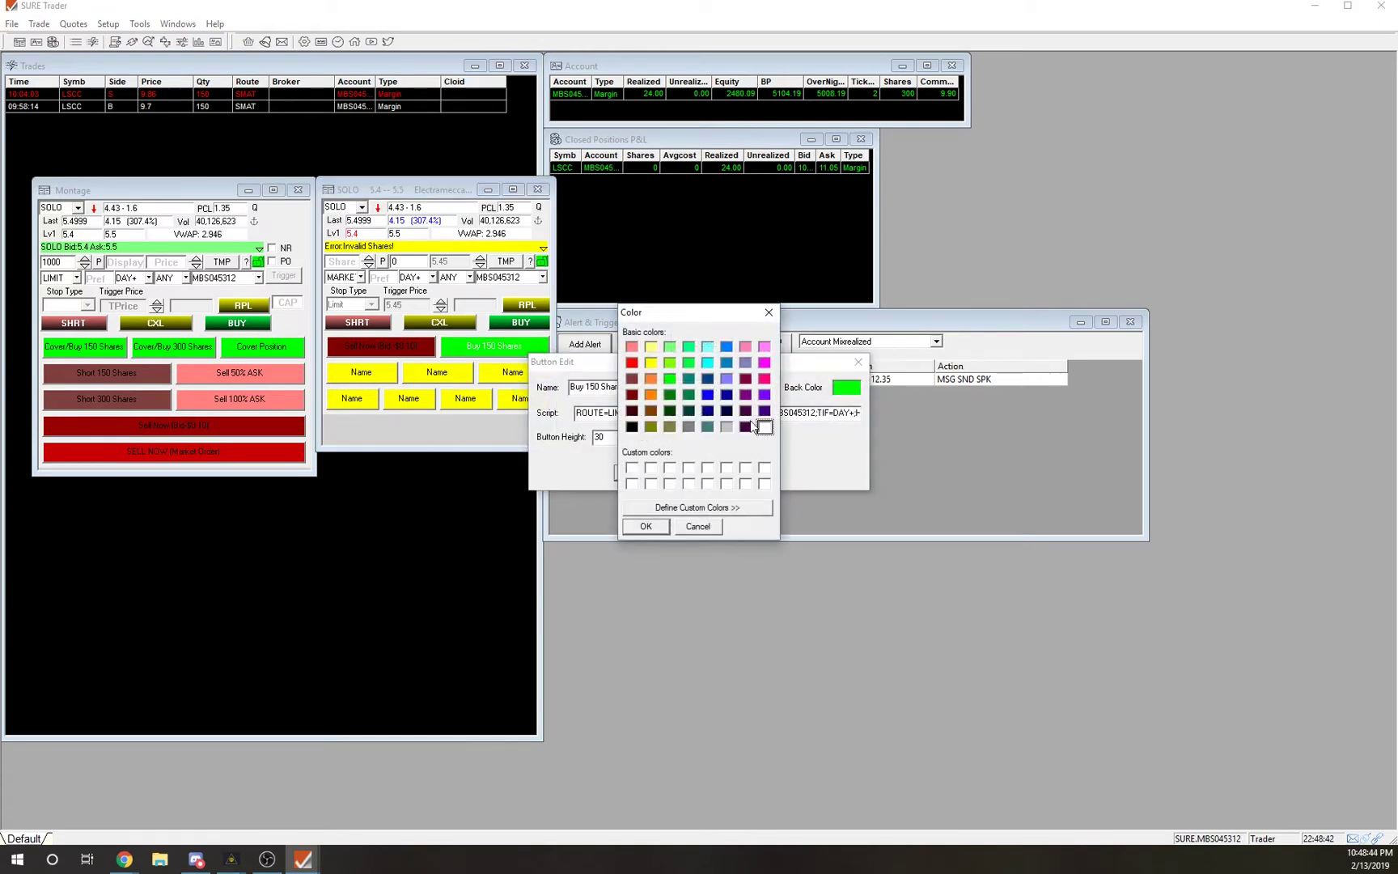
{"action": "left_click", "coordinate": [633, 429]}
{"action": "left_click", "coordinate": [660, 526]}
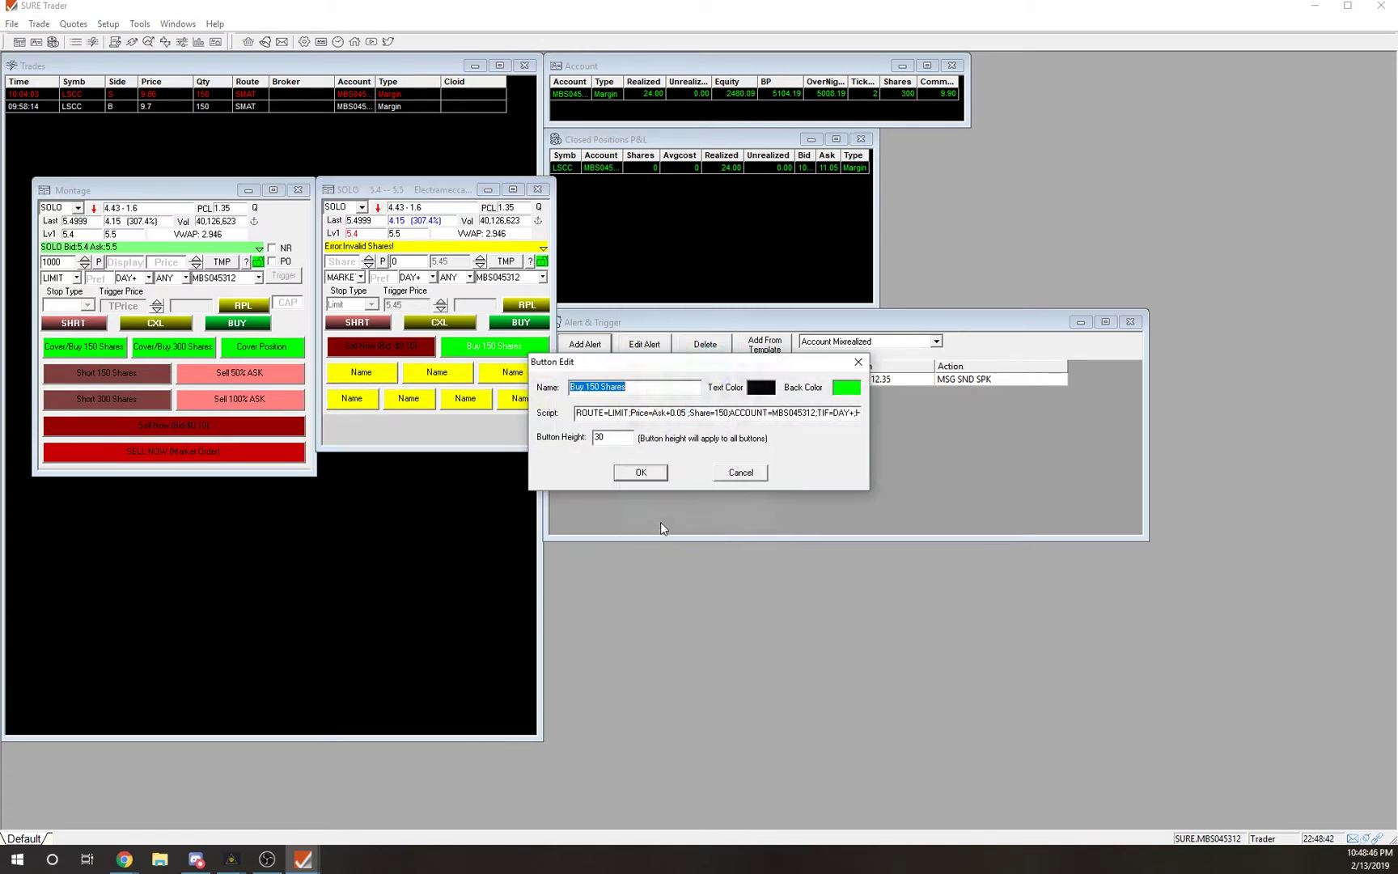
{"action": "left_click", "coordinate": [658, 473]}
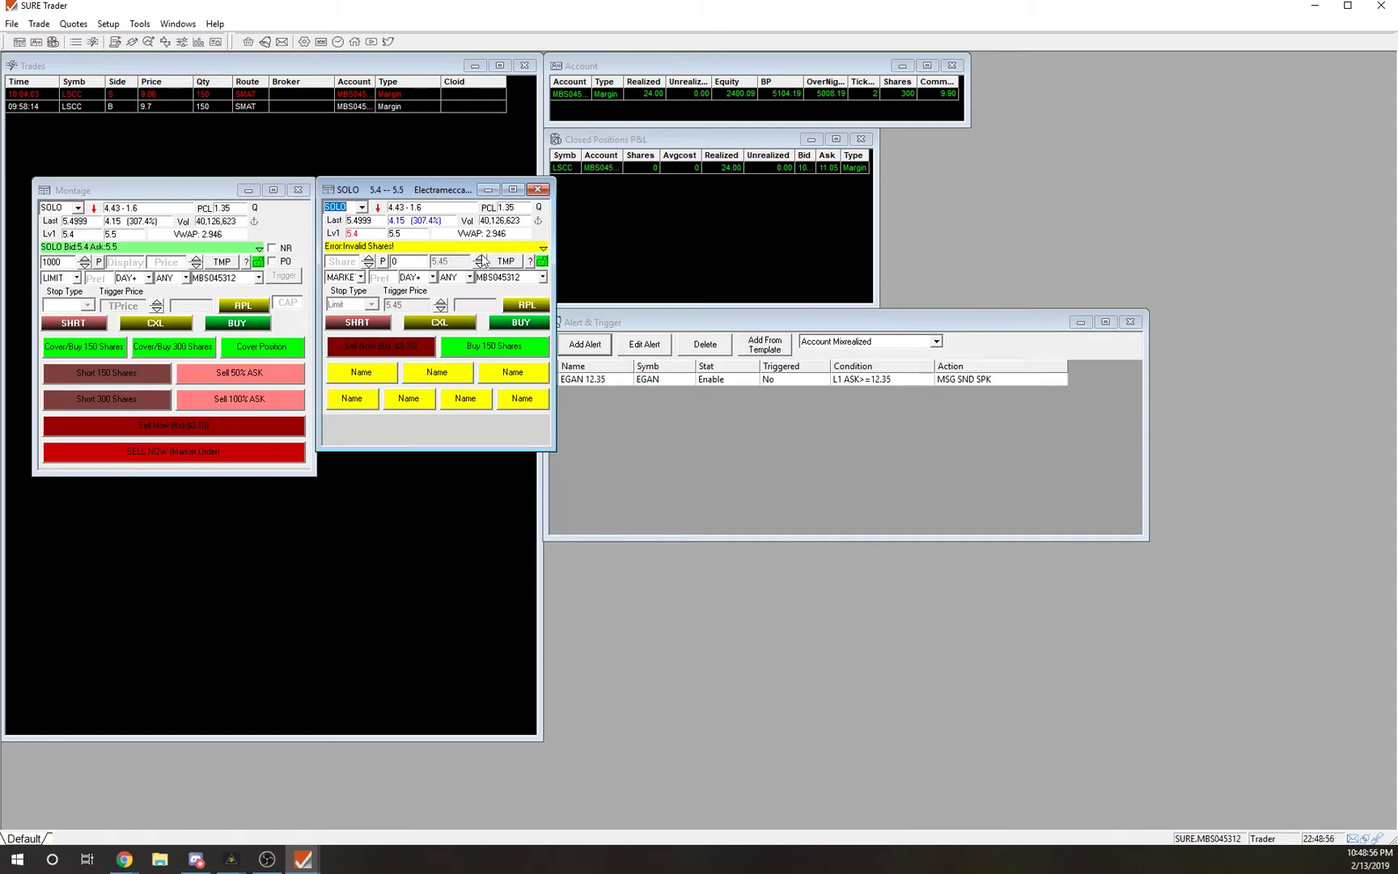
Shift the Montage and SOLO windows up and left, make SOLO taller, and minimize SURE Trader.
{"action": "left_click_drag", "start_coordinate": [129, 191], "coordinate": [107, 167]}
{"action": "left_click_drag", "start_coordinate": [367, 194], "coordinate": [347, 172]}
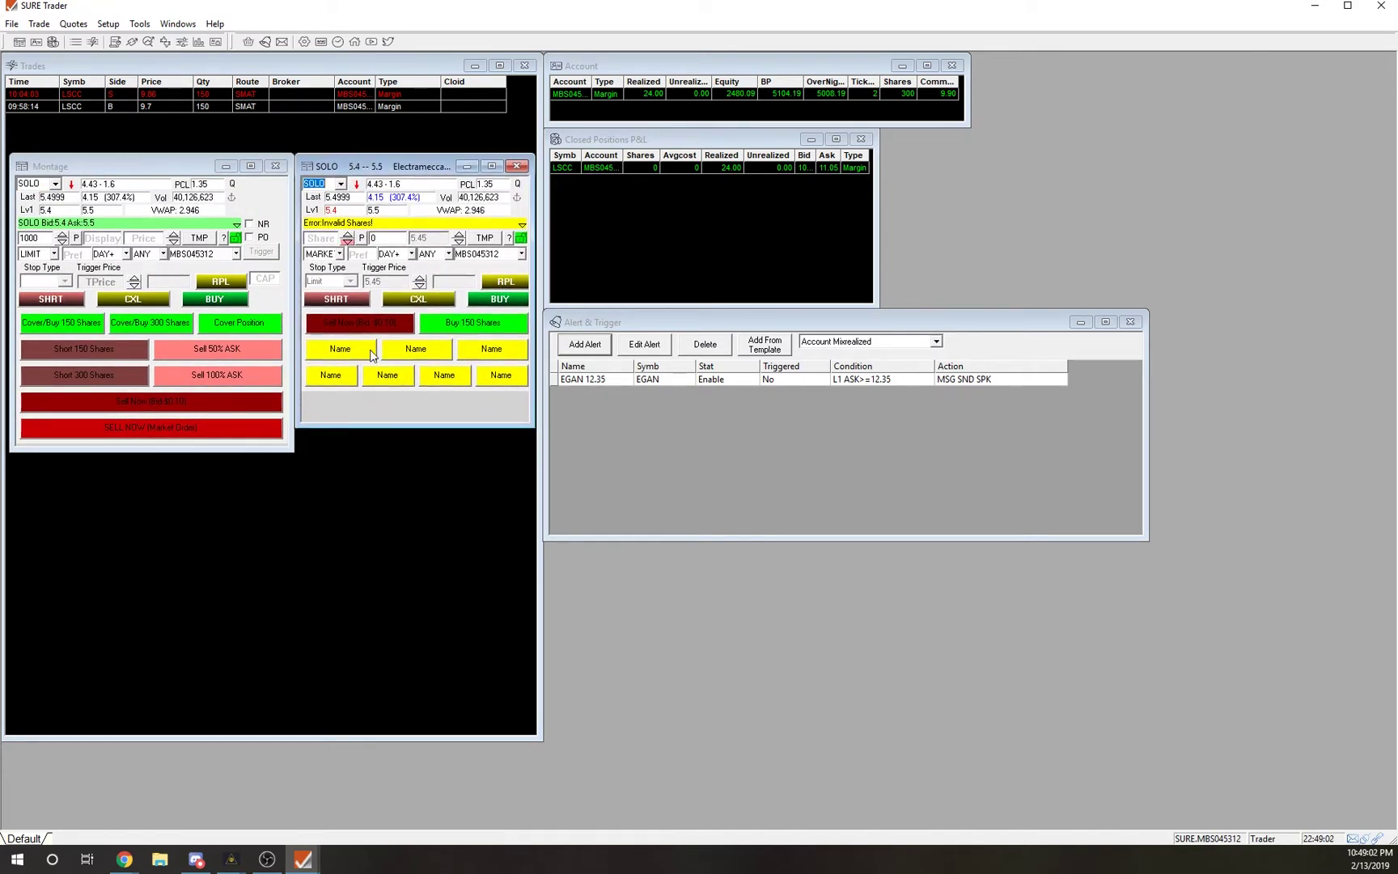
{"action": "left_click_drag", "start_coordinate": [375, 424], "coordinate": [376, 450]}
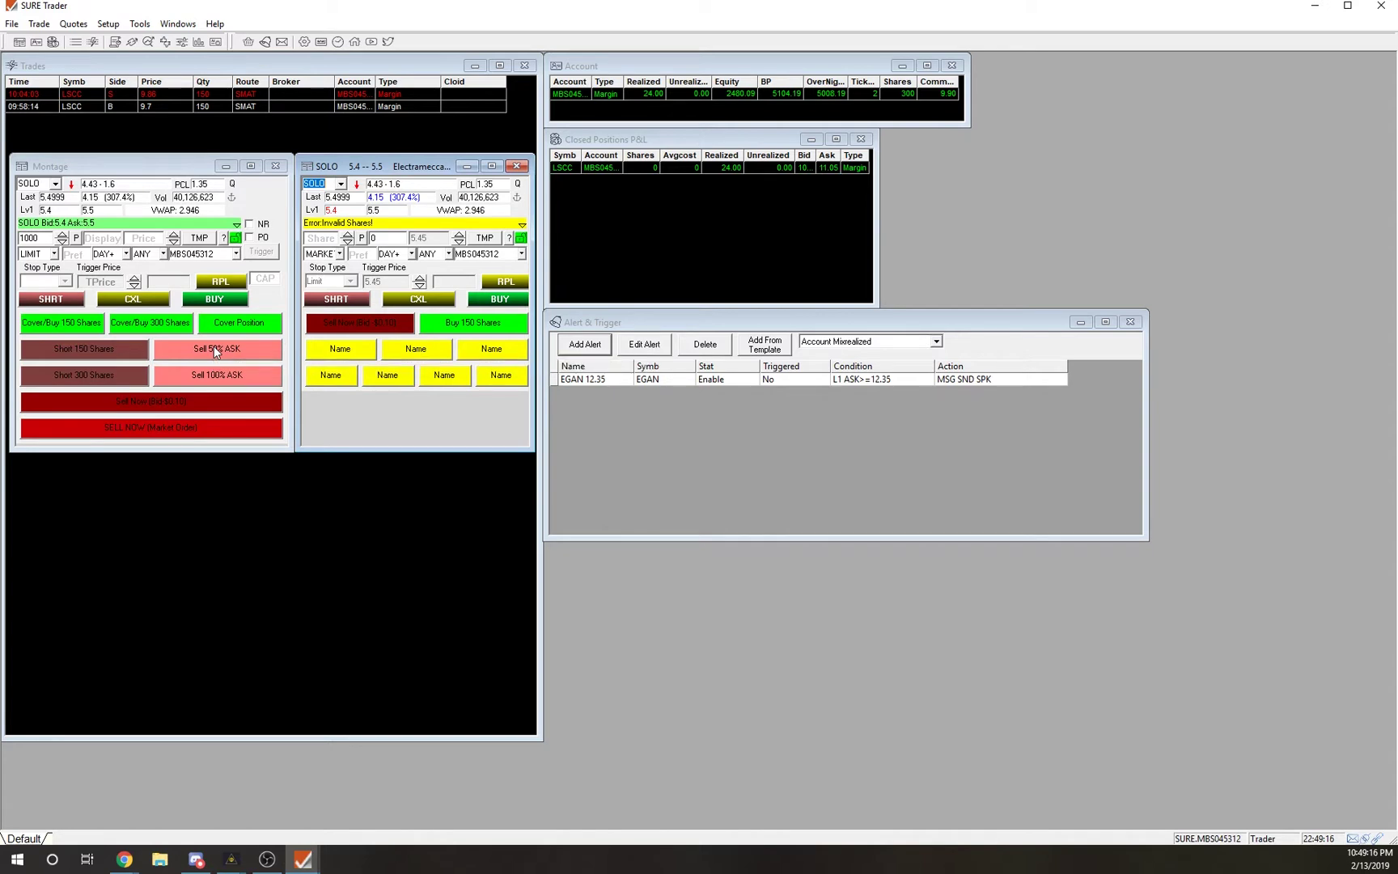
{"action": "left_click", "coordinate": [1312, 7]}
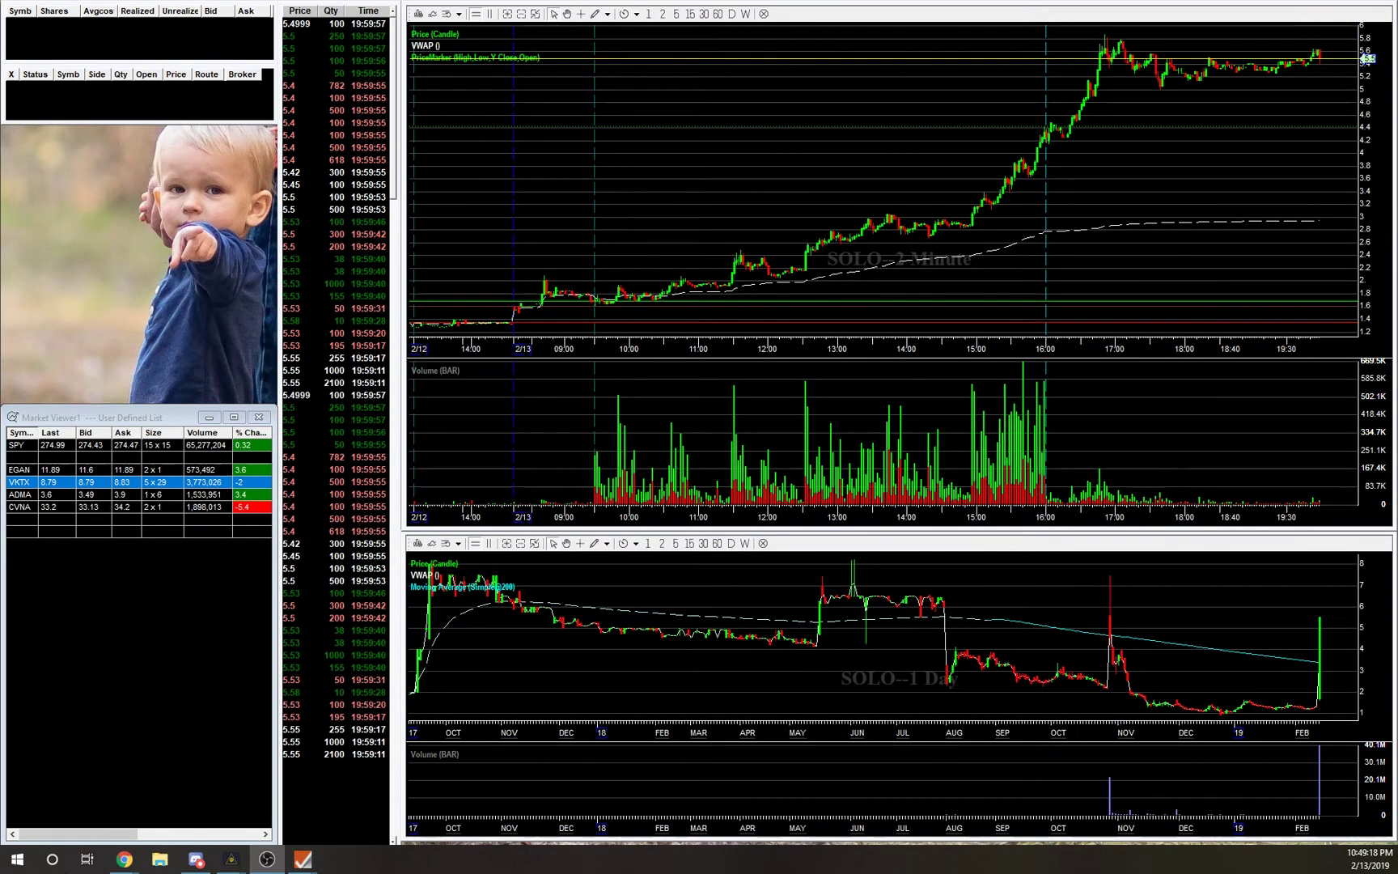
Restore SURE Trader, apply the left montage's window configuration, and minimize it again.
{"action": "mouse_move", "coordinate": [313, 854]}
{"action": "left_click", "coordinate": [43, 806]}
{"action": "double_click", "coordinate": [143, 167]}
{"action": "left_click", "coordinate": [778, 341]}
{"action": "left_click", "coordinate": [1315, 7]}
Dock the SOLO montage higher beside the charts, slightly narrower, with no title bar.
{"action": "left_click_drag", "start_coordinate": [151, 169], "coordinate": [140, 138]}
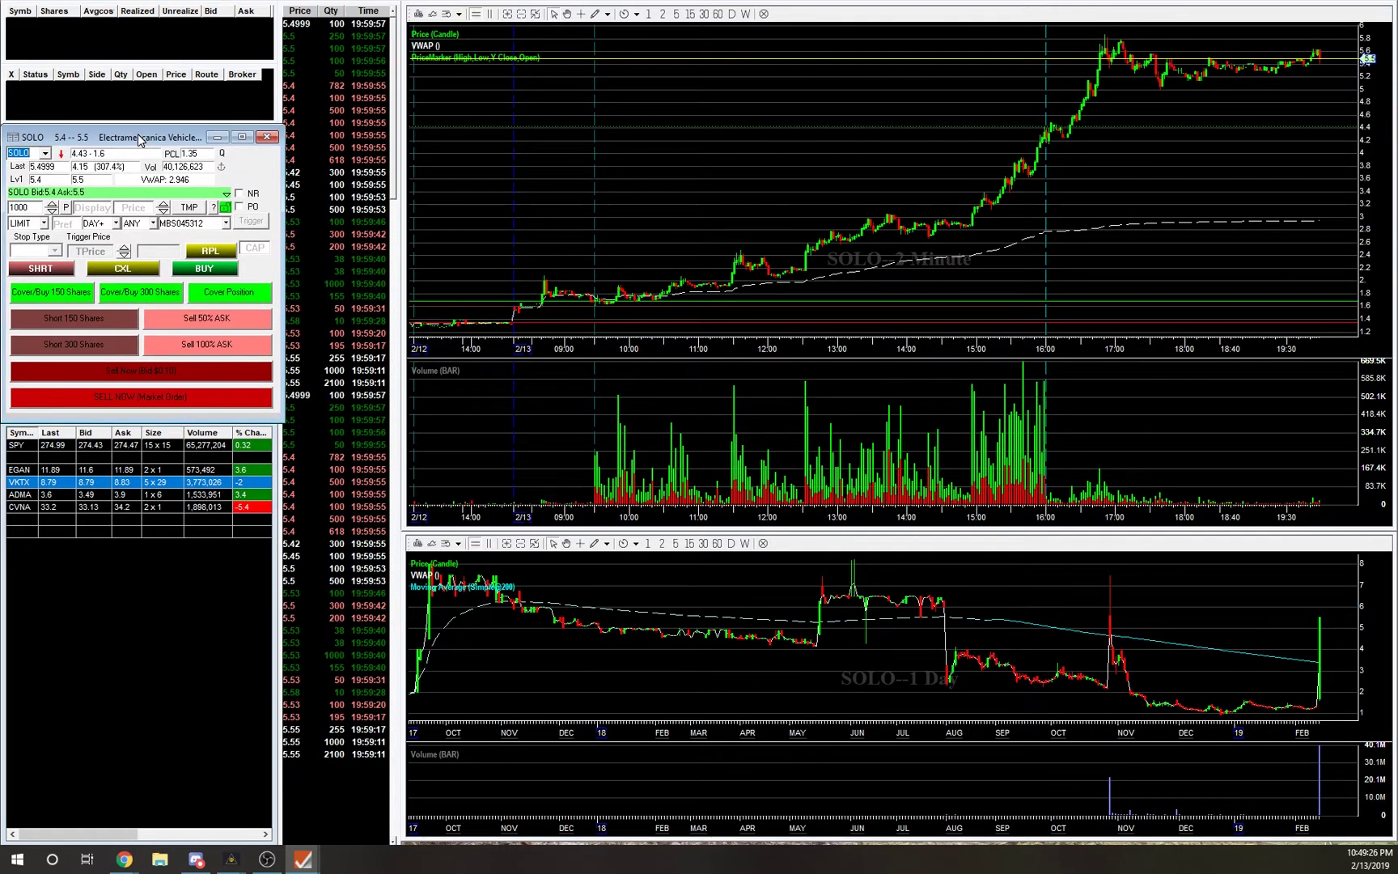
{"action": "left_click_drag", "start_coordinate": [283, 263], "coordinate": [275, 267]}
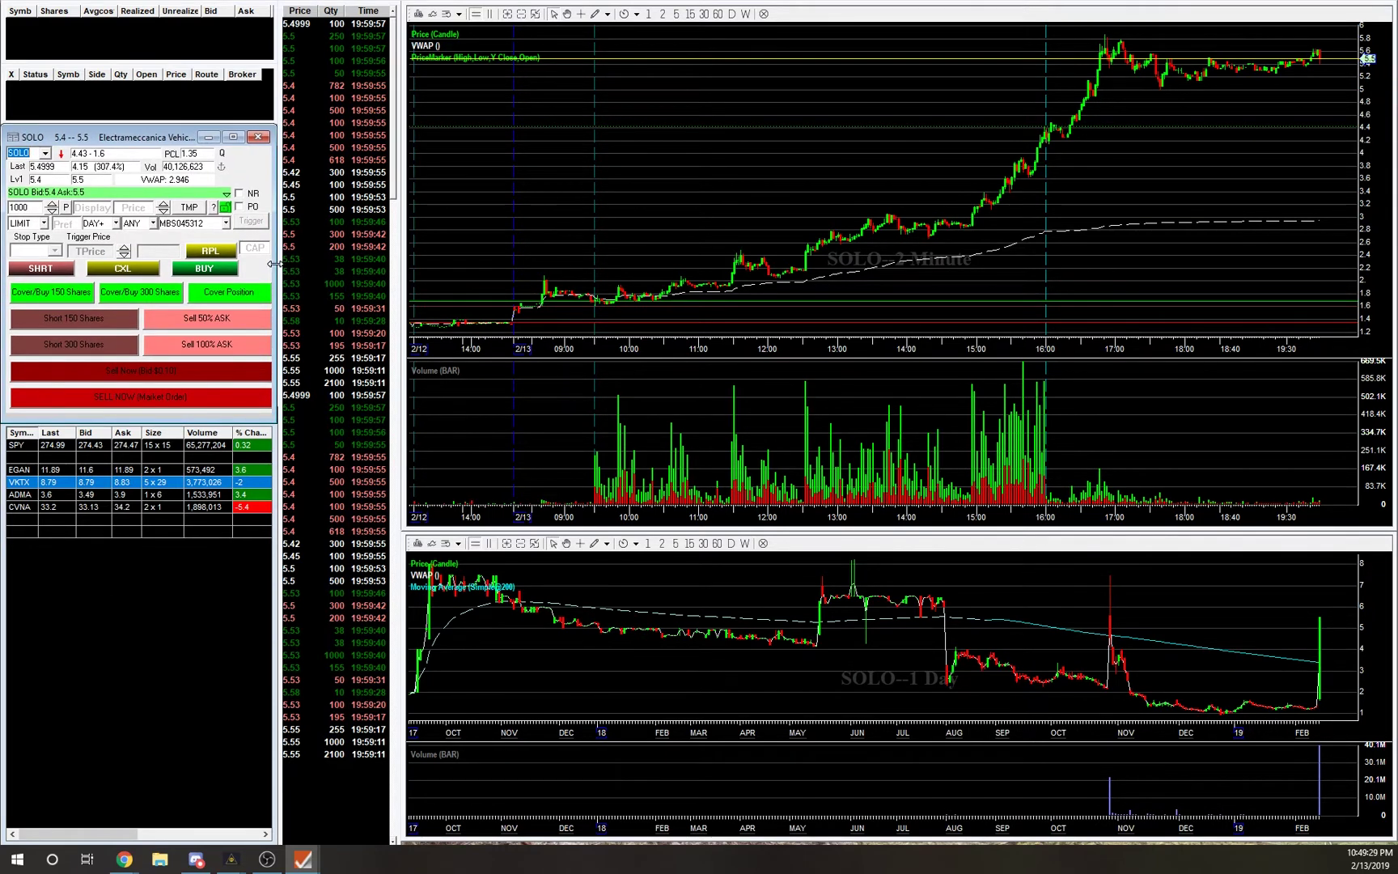
{"action": "right_click", "coordinate": [156, 140]}
{"action": "left_click", "coordinate": [71, 201]}
{"action": "left_click", "coordinate": [103, 373]}
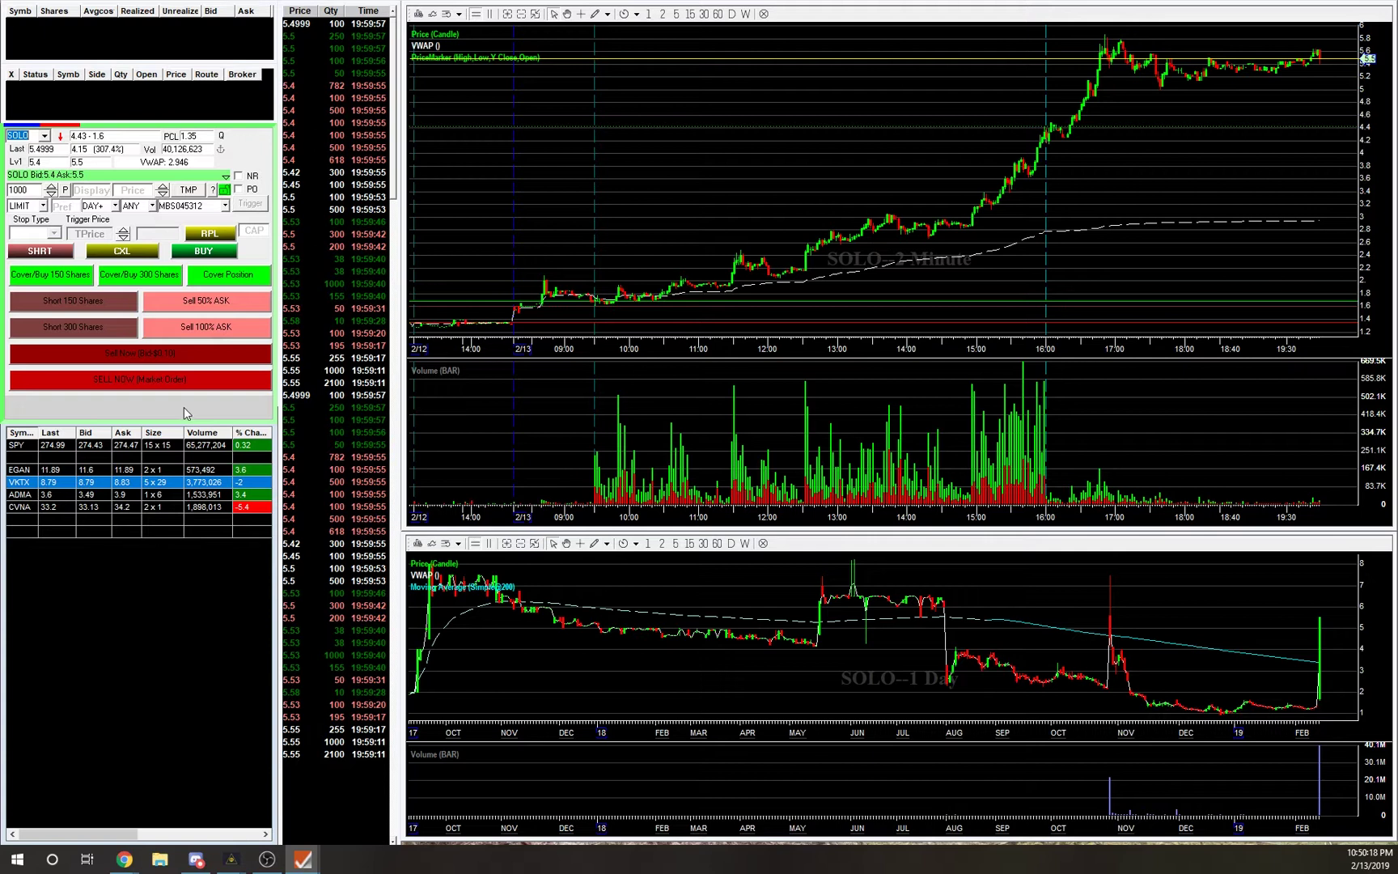
Shorten the montage and hide the Market Viewer's title bar.
{"action": "left_click_drag", "start_coordinate": [186, 424], "coordinate": [193, 393]}
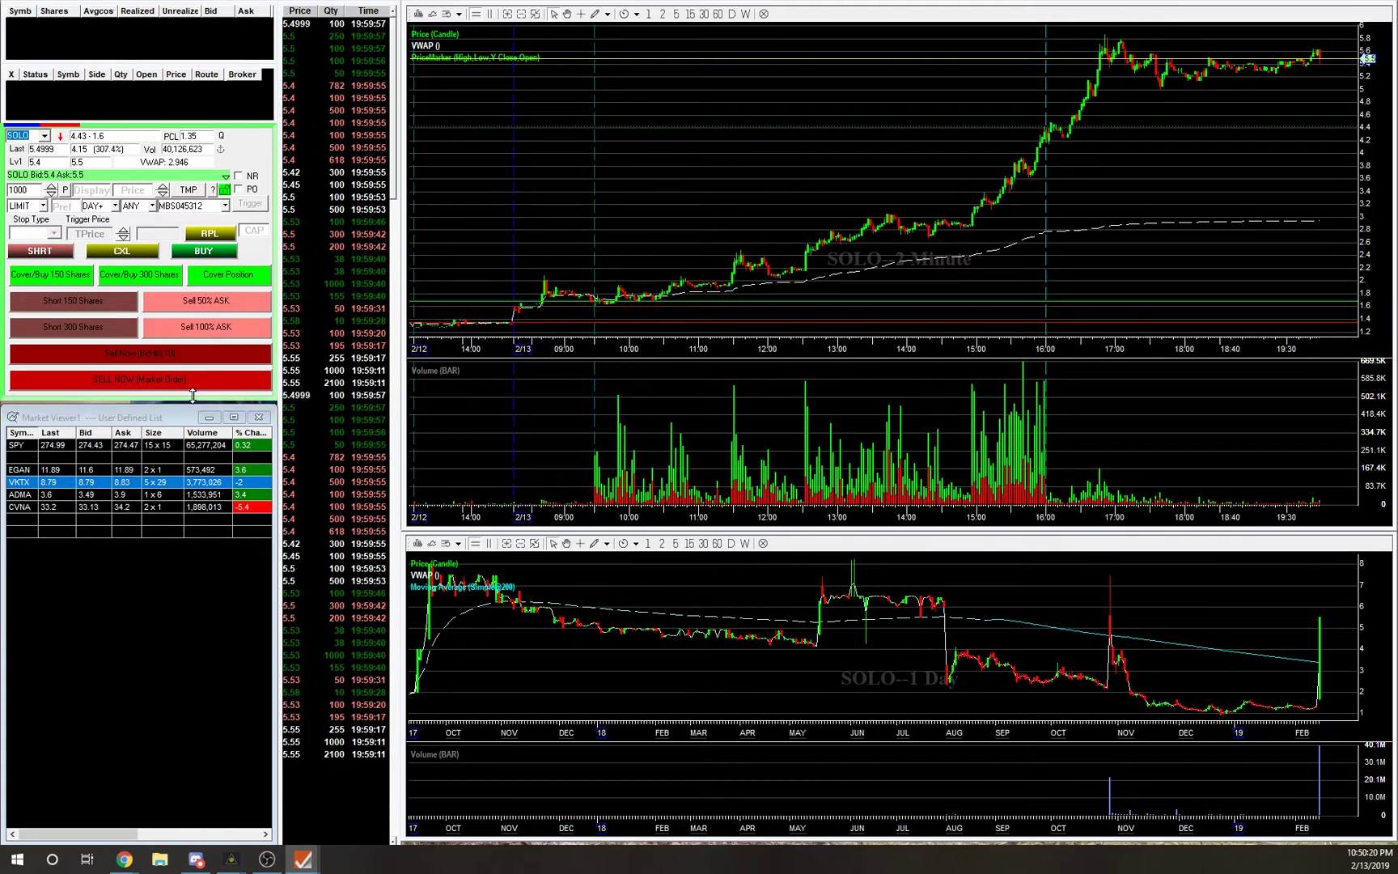
{"action": "double_click", "coordinate": [104, 419]}
{"action": "left_click", "coordinate": [94, 723]}
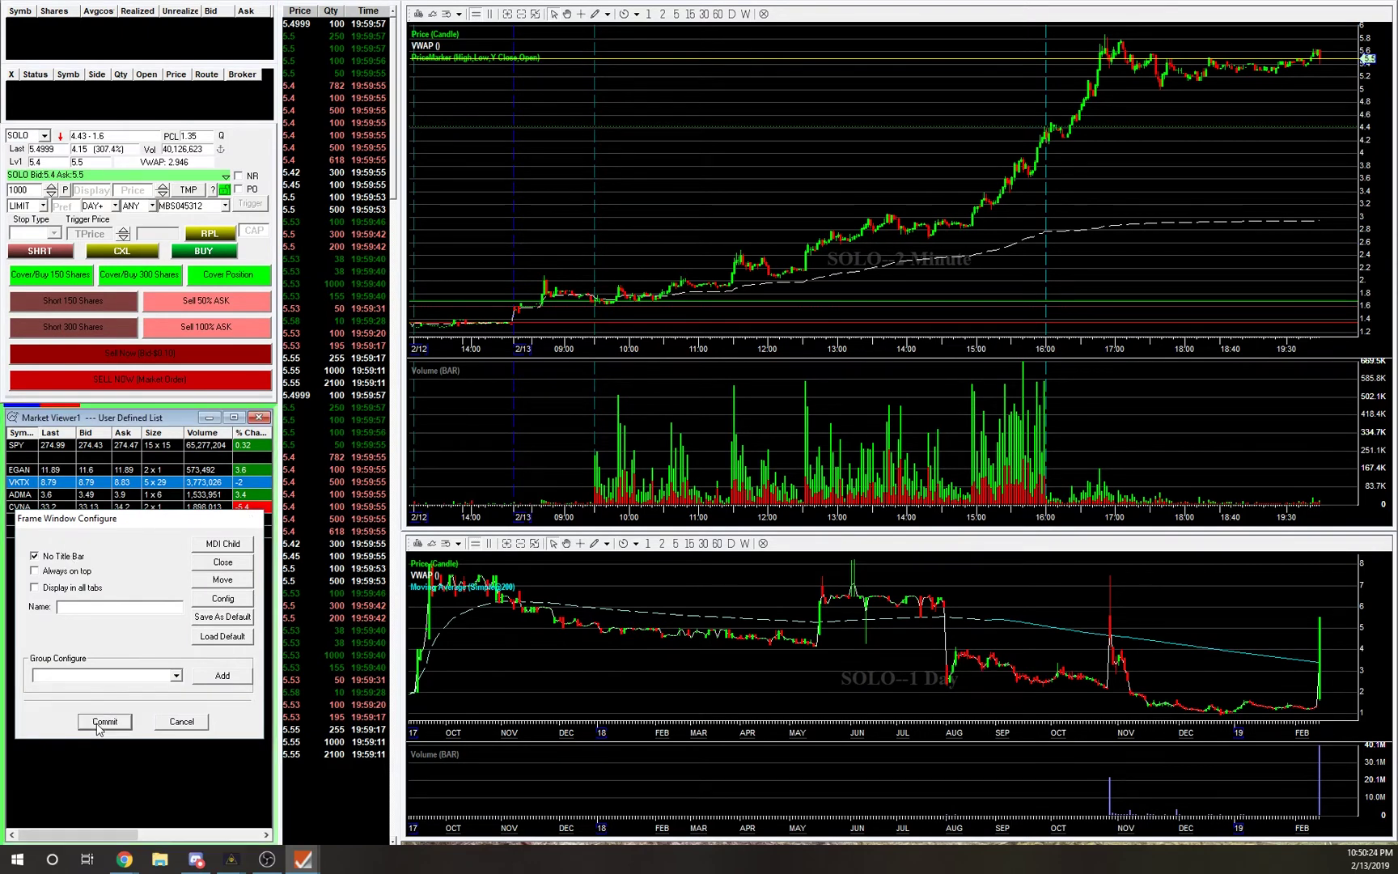
Bring the main SURE Trader window back and move the SOLO order window left.
{"action": "mouse_move", "coordinate": [302, 860]}
{"action": "left_click", "coordinate": [81, 804]}
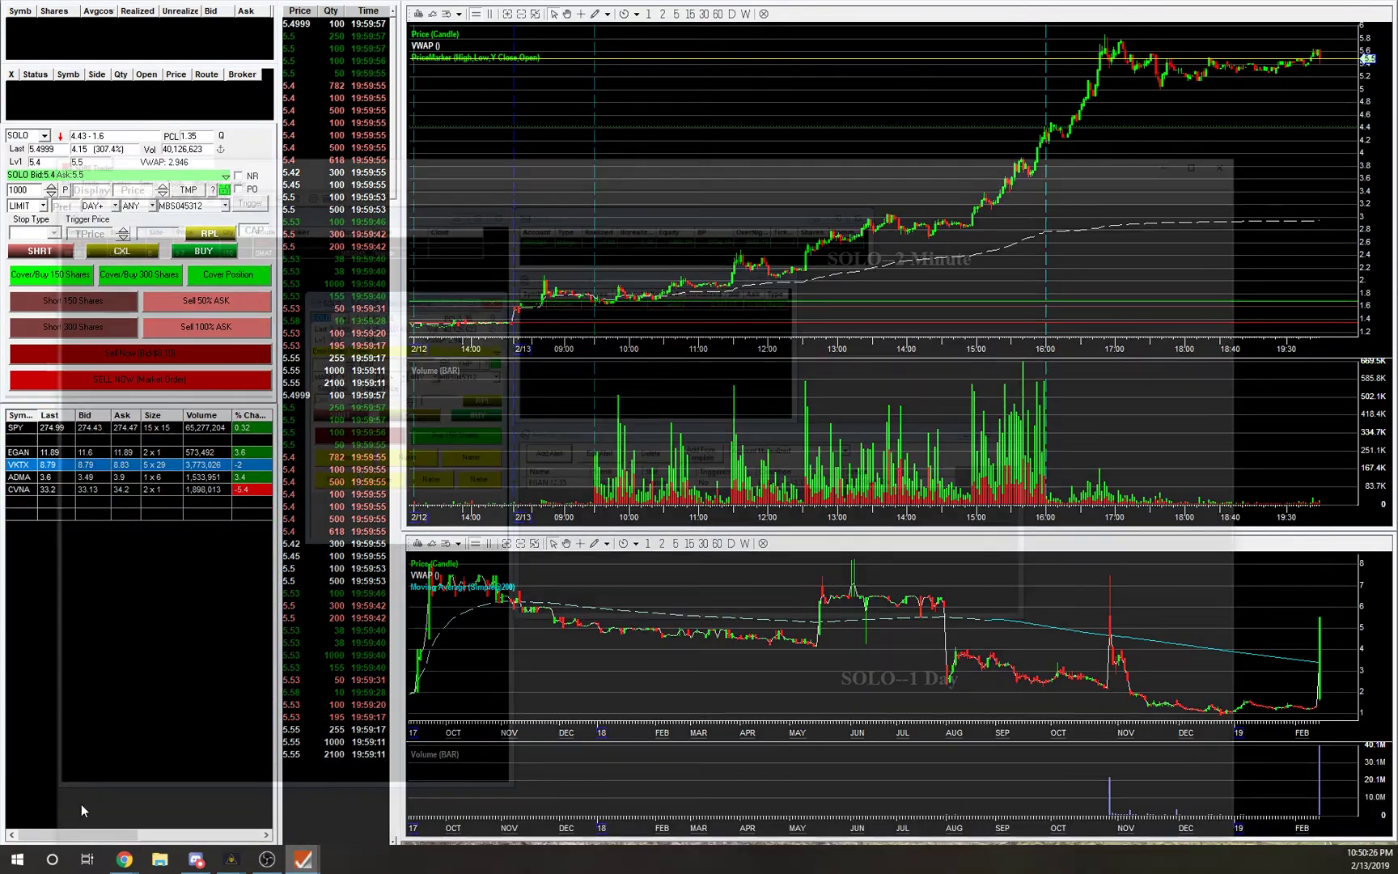
{"action": "left_click_drag", "start_coordinate": [383, 169], "coordinate": [233, 158]}
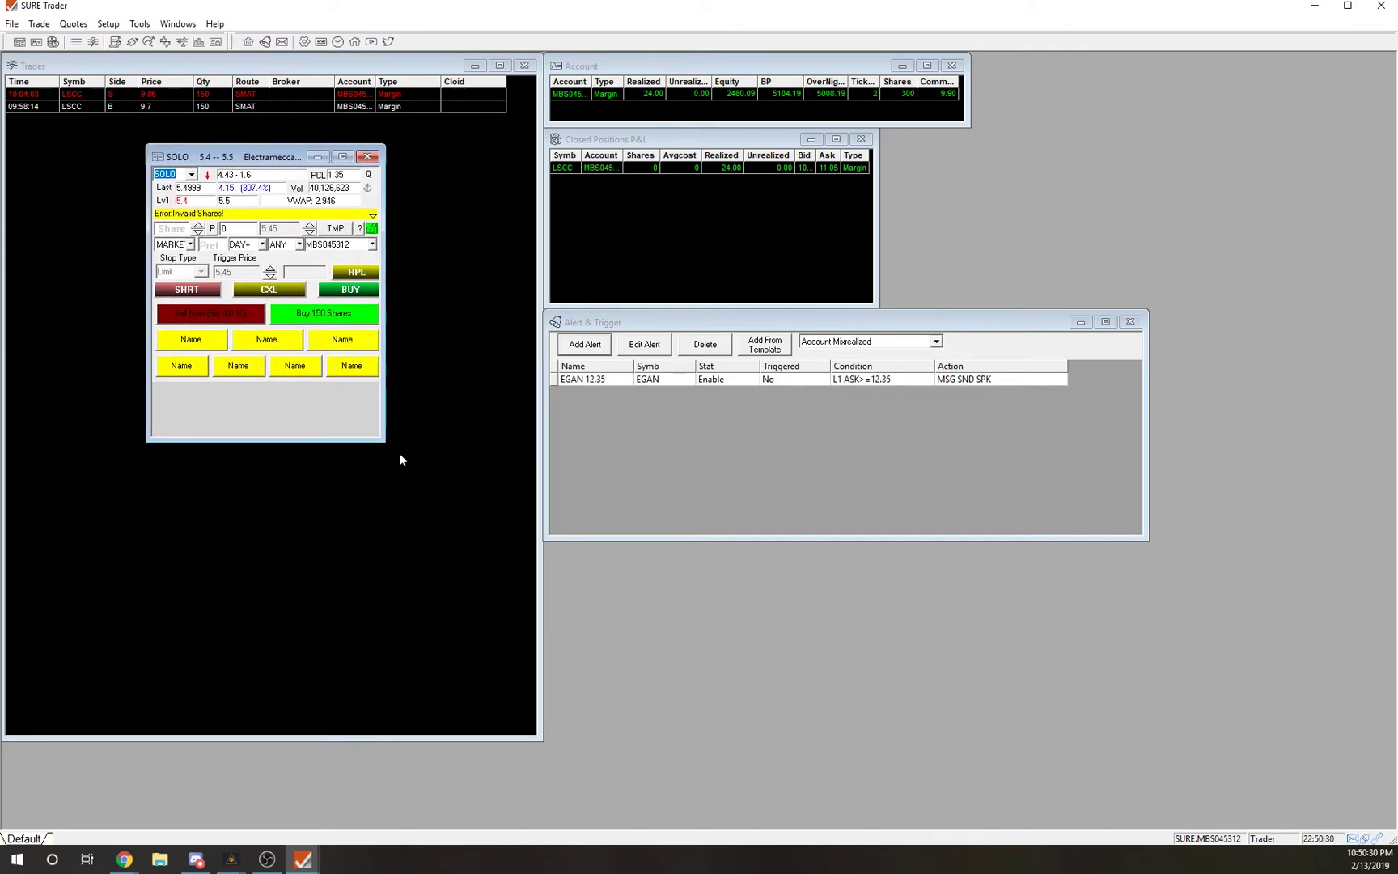
Widen the SOLO window slightly and review the trailing-stop buy entry in the Hot Key list.
{"action": "mouse_move", "coordinate": [386, 440]}
{"action": "left_mouse_down"}
{"action": "mouse_move", "coordinate": [409, 447]}
{"action": "mouse_move", "coordinate": [393, 443]}
{"action": "left_mouse_up"}
{"action": "left_click", "coordinate": [108, 24]}
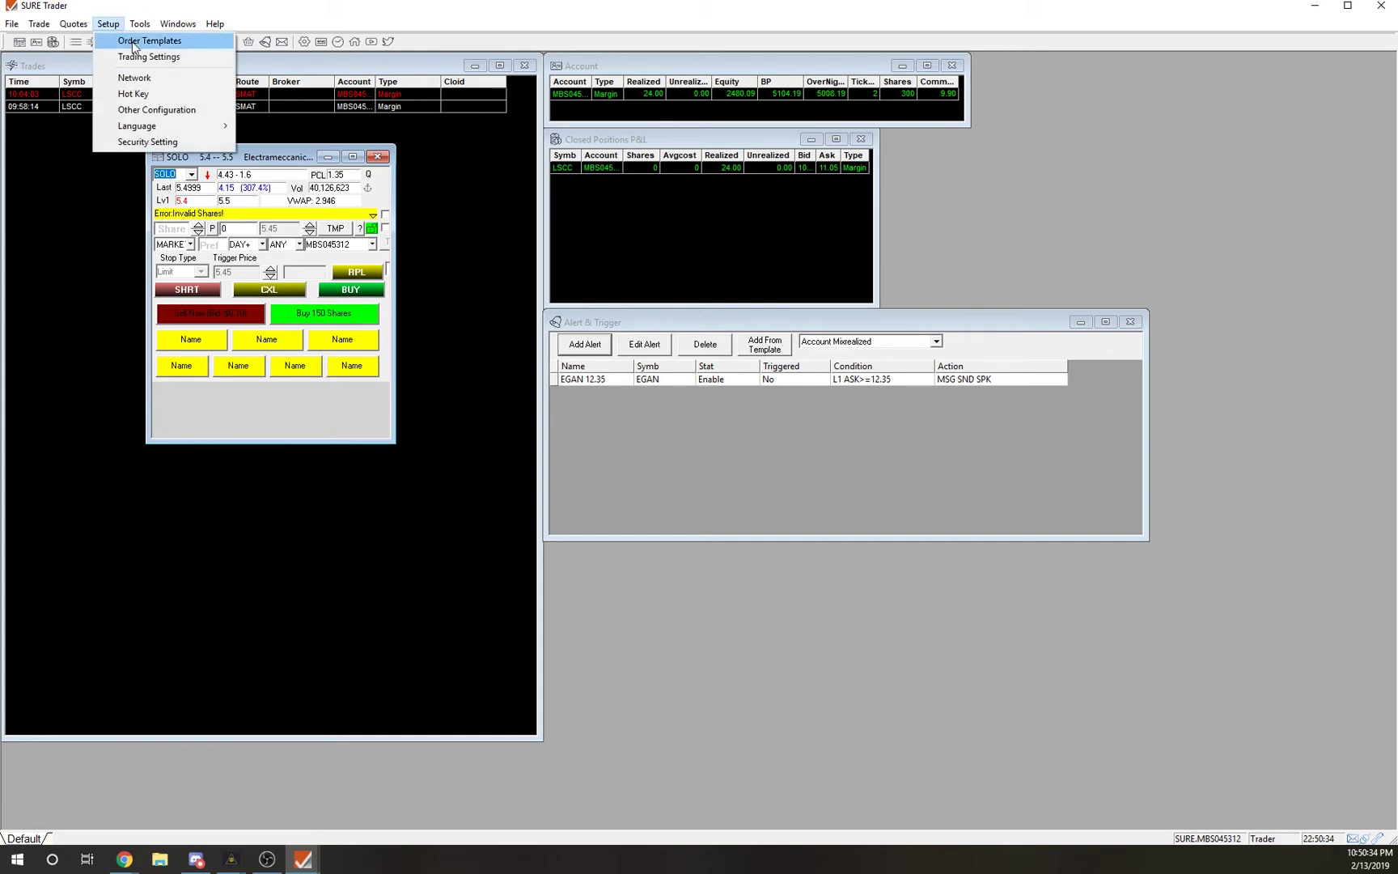
{"action": "left_click", "coordinate": [141, 94]}
{"action": "scroll", "coordinate": [130, 337], "scroll_direction": "down", "scroll_amount": 3}
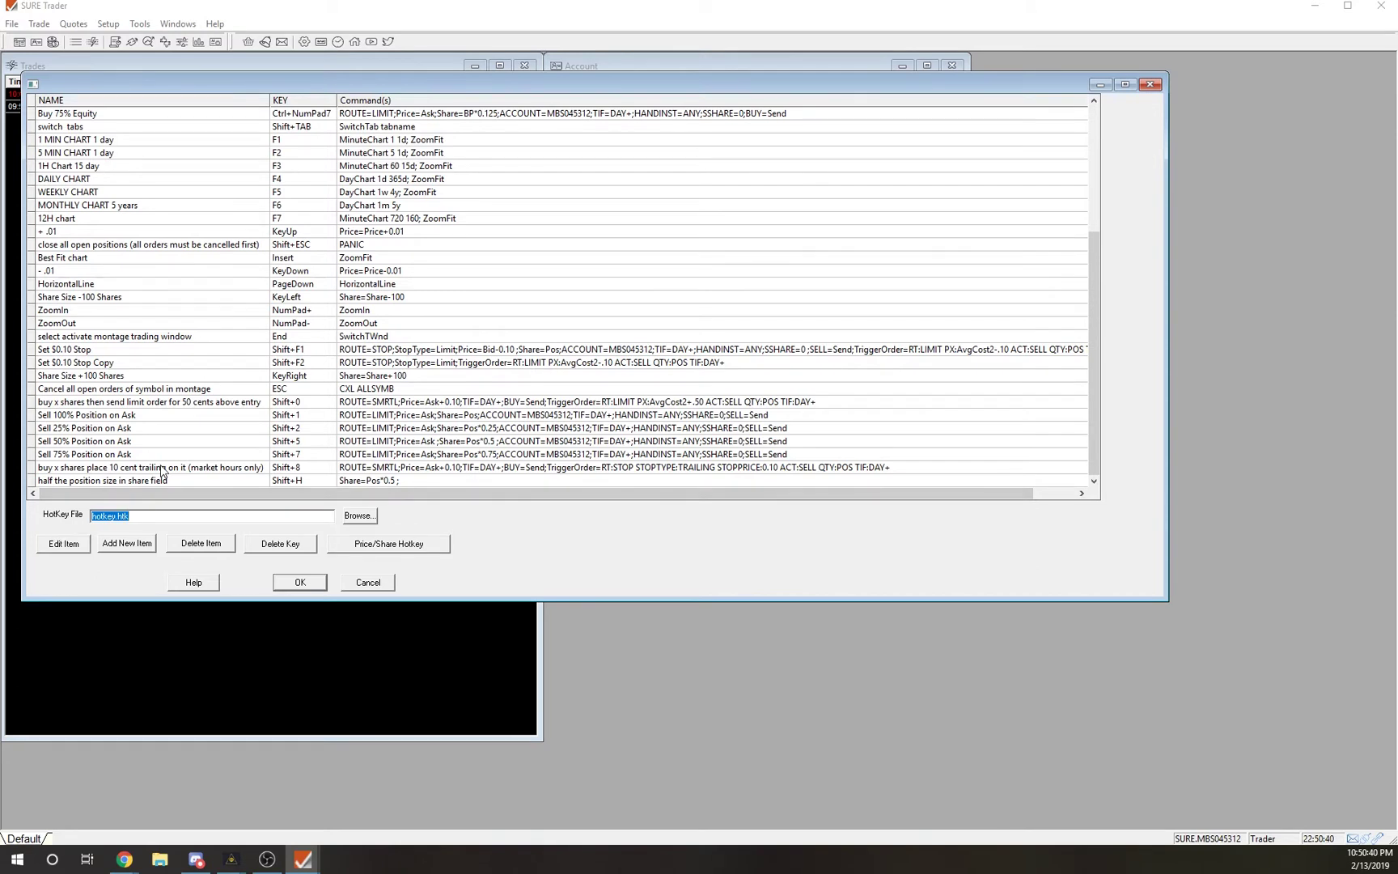
{"action": "left_click", "coordinate": [162, 471]}
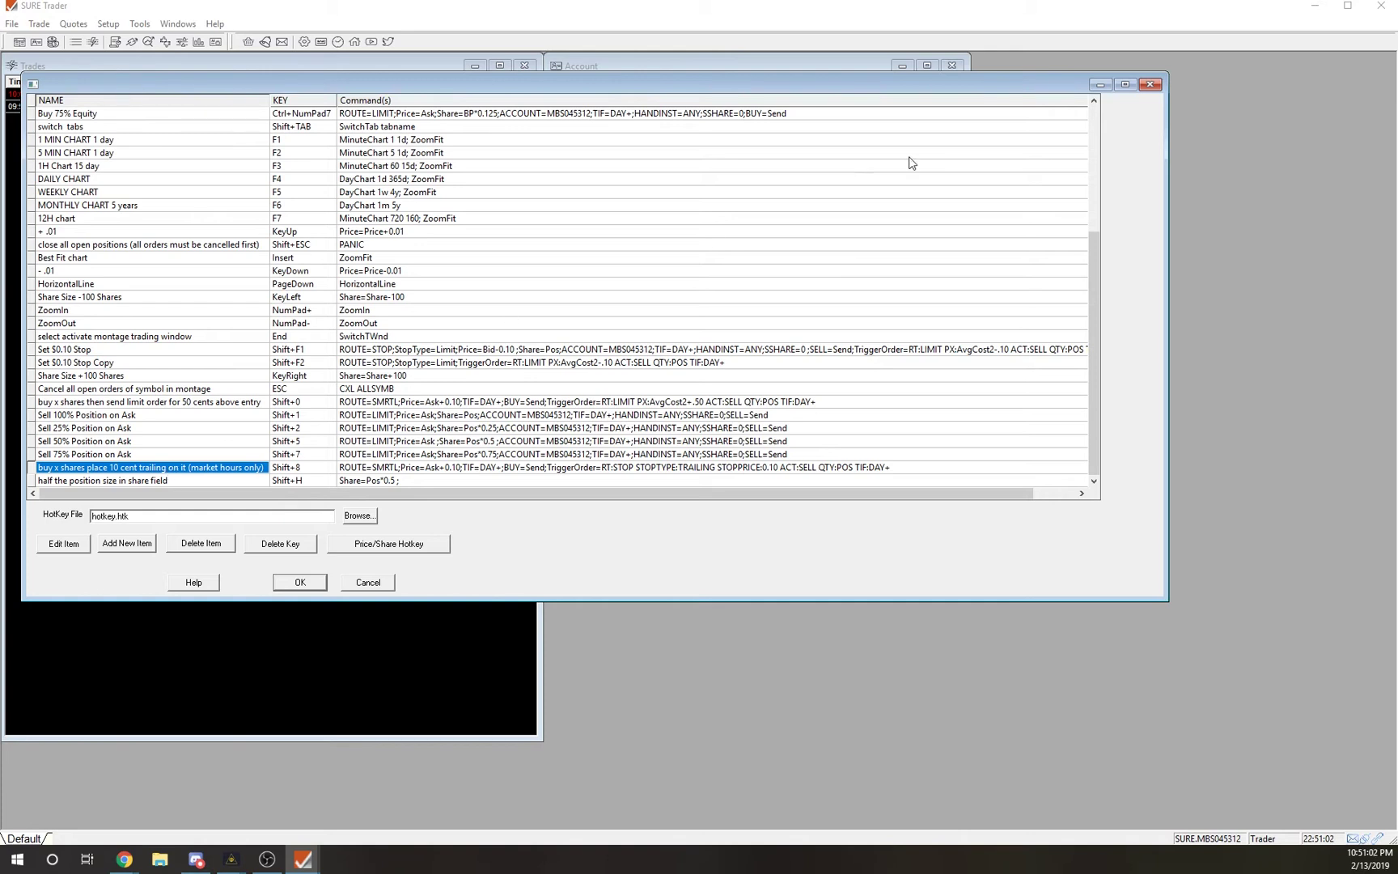
{"action": "left_click", "coordinate": [1150, 84]}
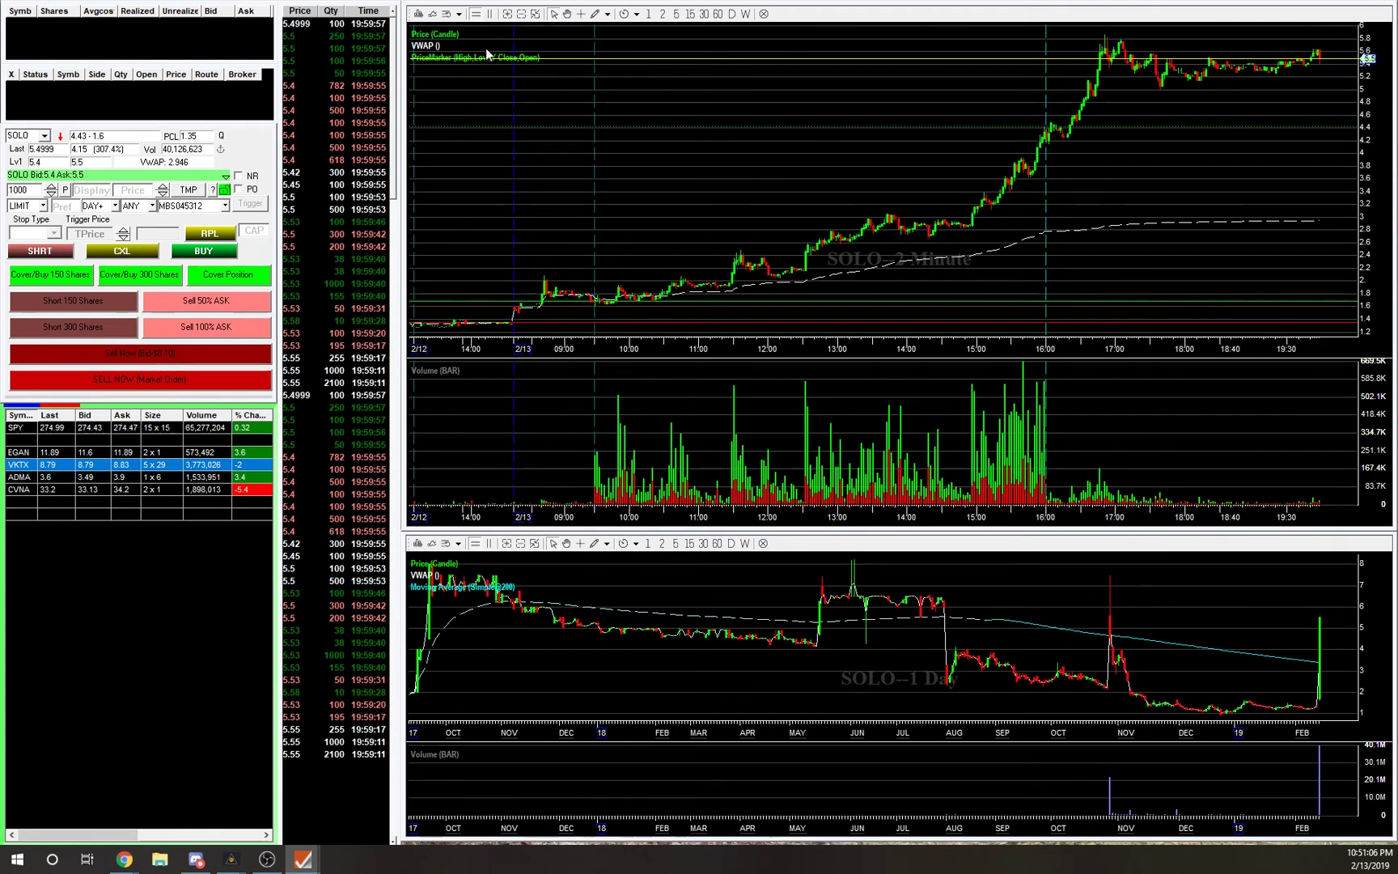
Zoom the top SOLO chart in and scroll it back to the 2/13 09:40–15:50 session.
{"action": "left_click", "coordinate": [507, 15]}
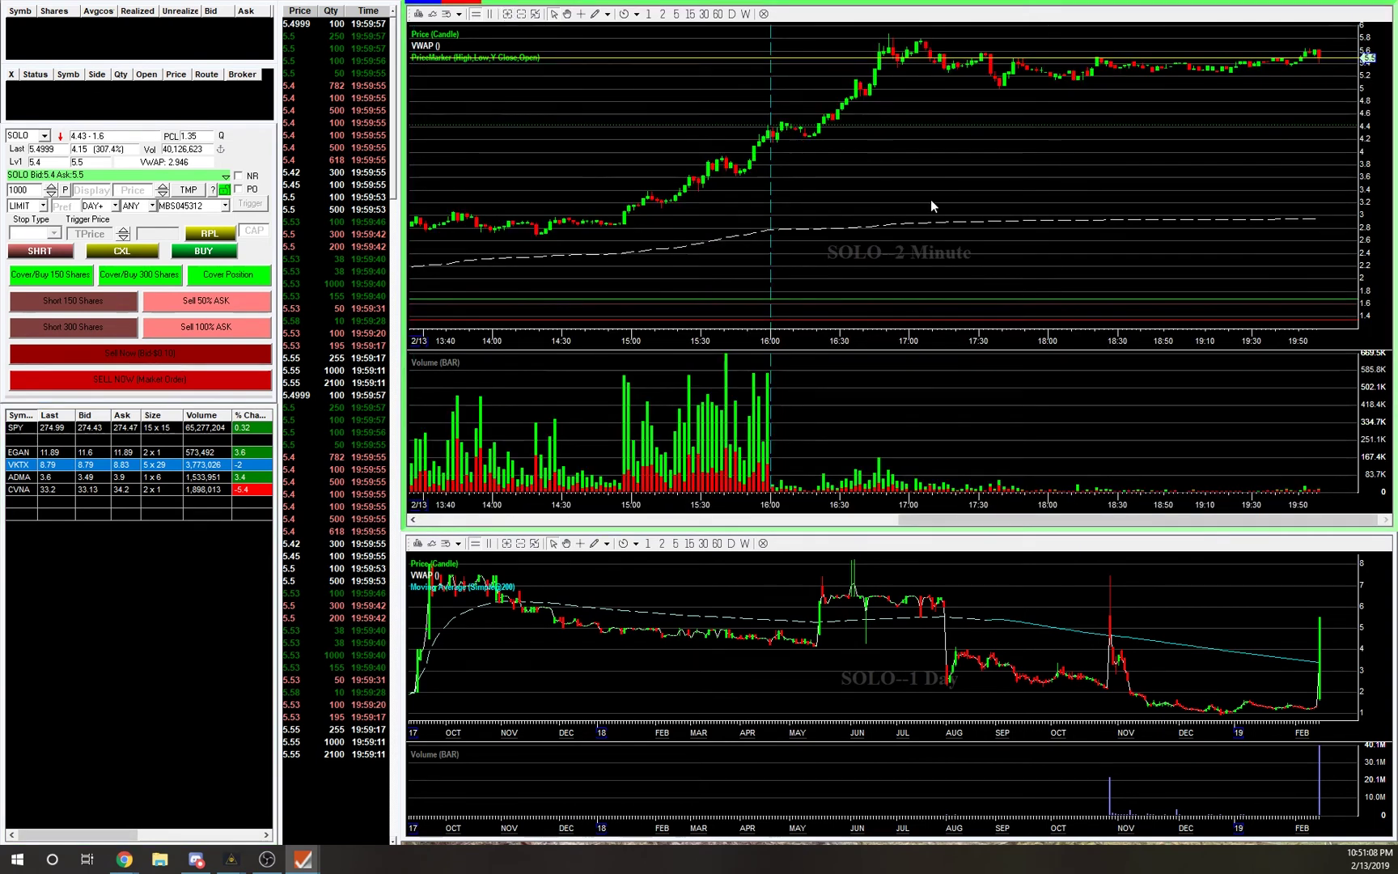
{"action": "left_click_drag", "start_coordinate": [910, 525], "coordinate": [704, 520]}
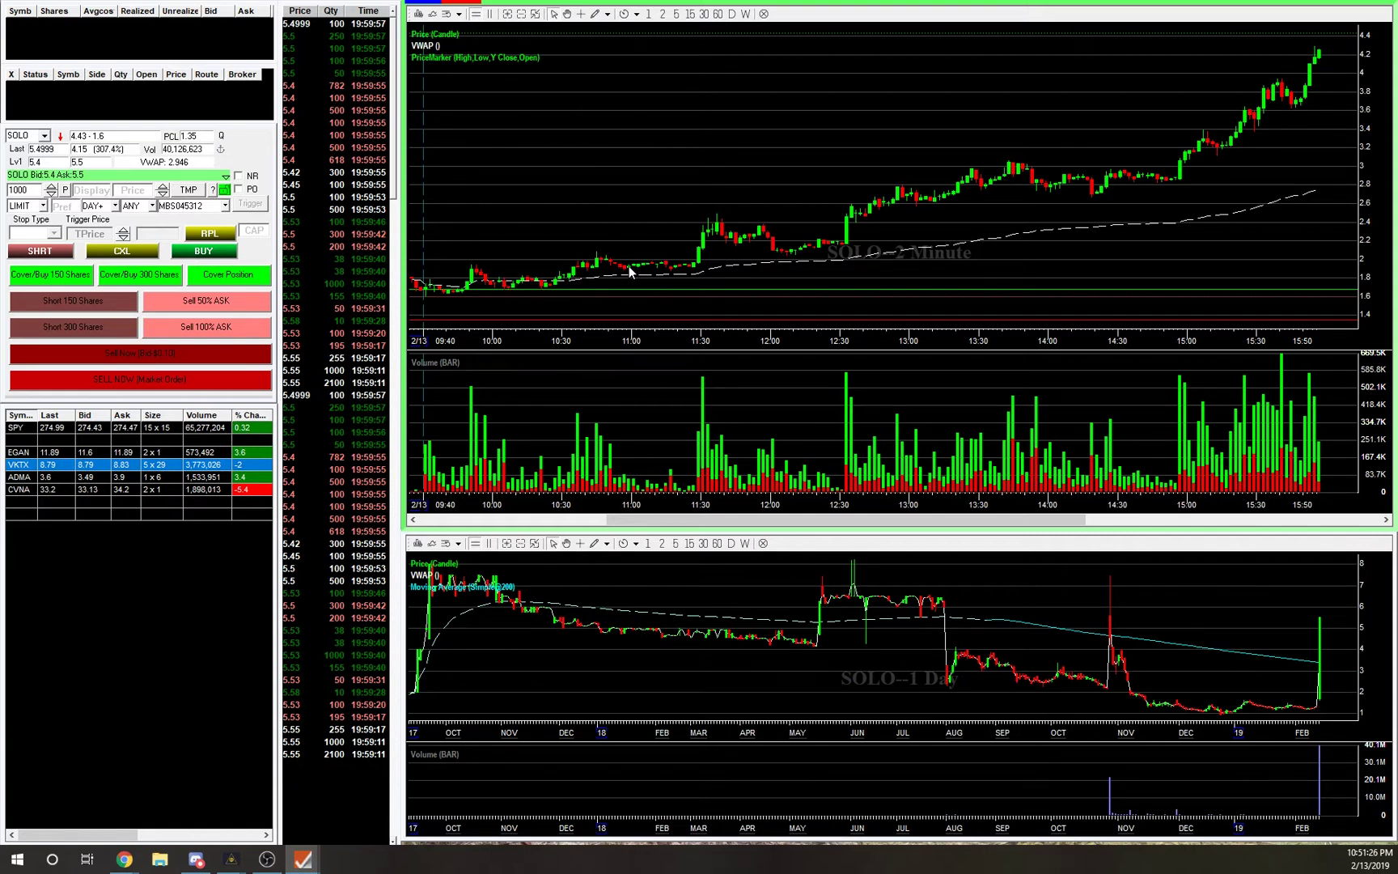
{"action": "mouse_move", "coordinate": [629, 270]}
{"action": "mouse_move", "coordinate": [671, 273]}
Switch the top SOLO chart to 1-minute candles, zoomed in and scrolled to the 2/13 session.
{"action": "mouse_move", "coordinate": [709, 235]}
{"action": "left_click", "coordinate": [648, 14]}
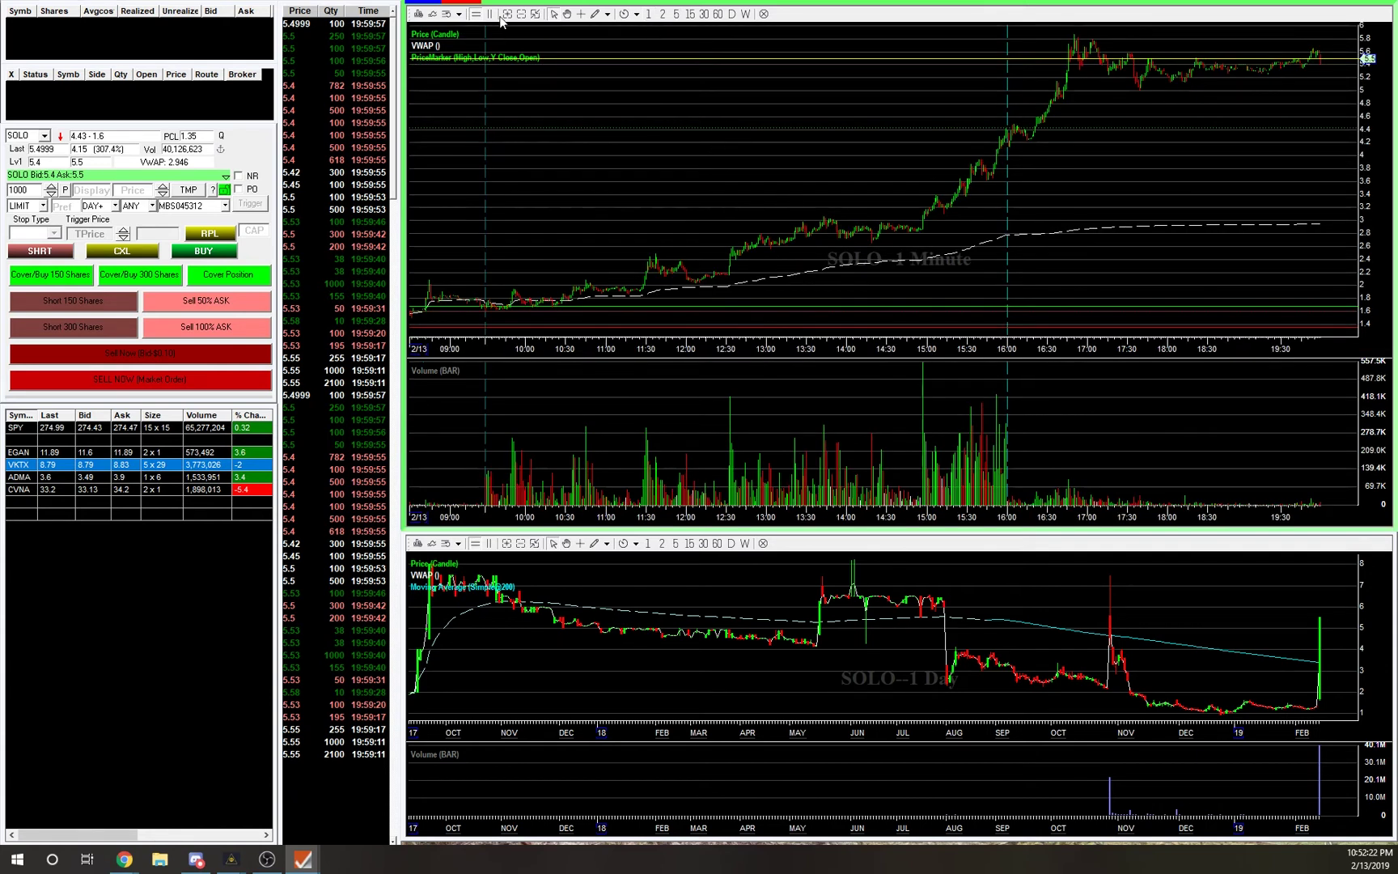
{"action": "left_click", "coordinate": [508, 14]}
{"action": "left_click_drag", "start_coordinate": [922, 520], "coordinate": [510, 521]}
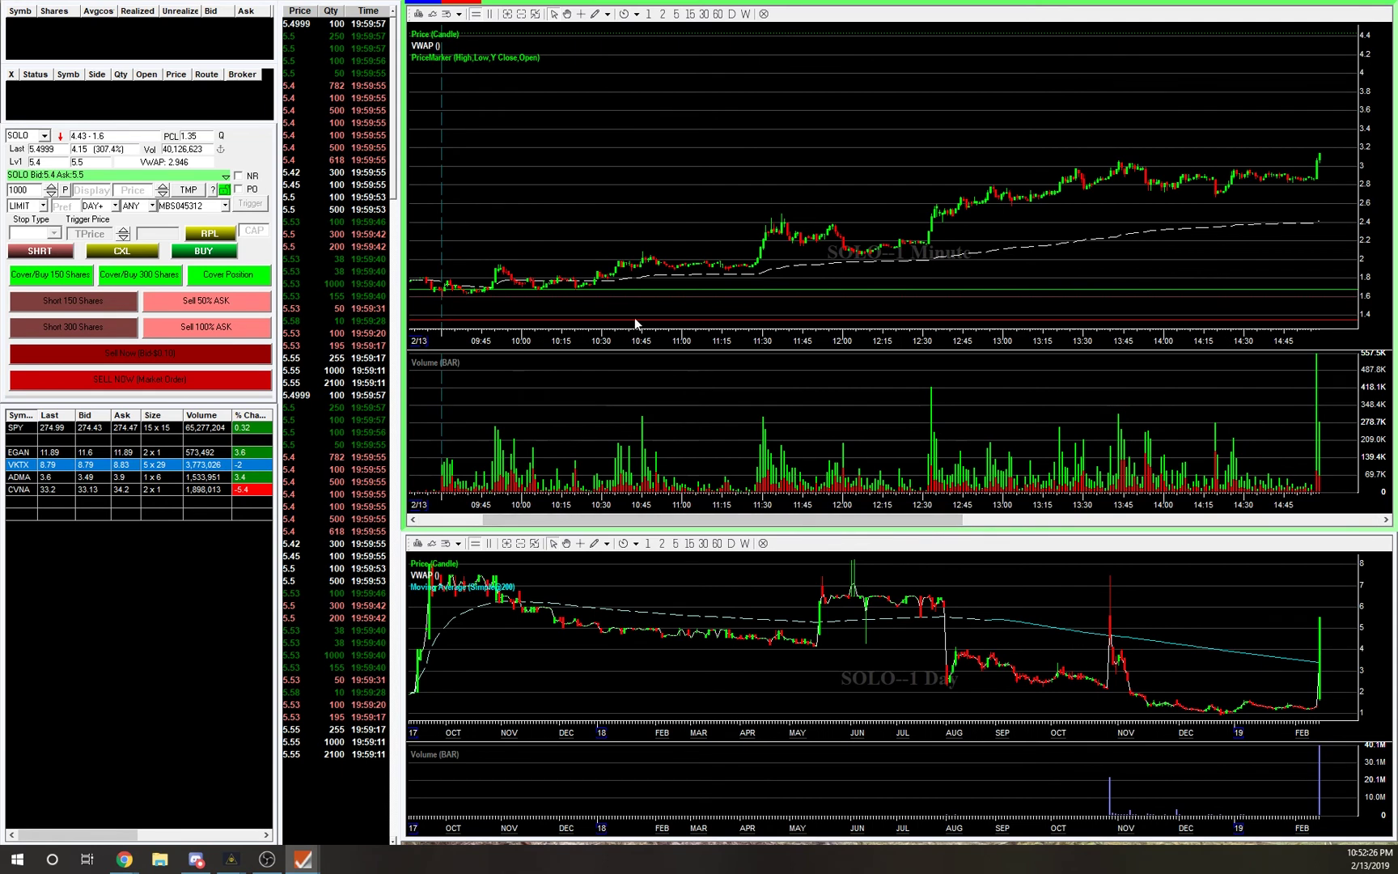
{"action": "mouse_move", "coordinate": [838, 519]}
{"action": "left_click_drag", "start_coordinate": [838, 519], "coordinate": [859, 520]}
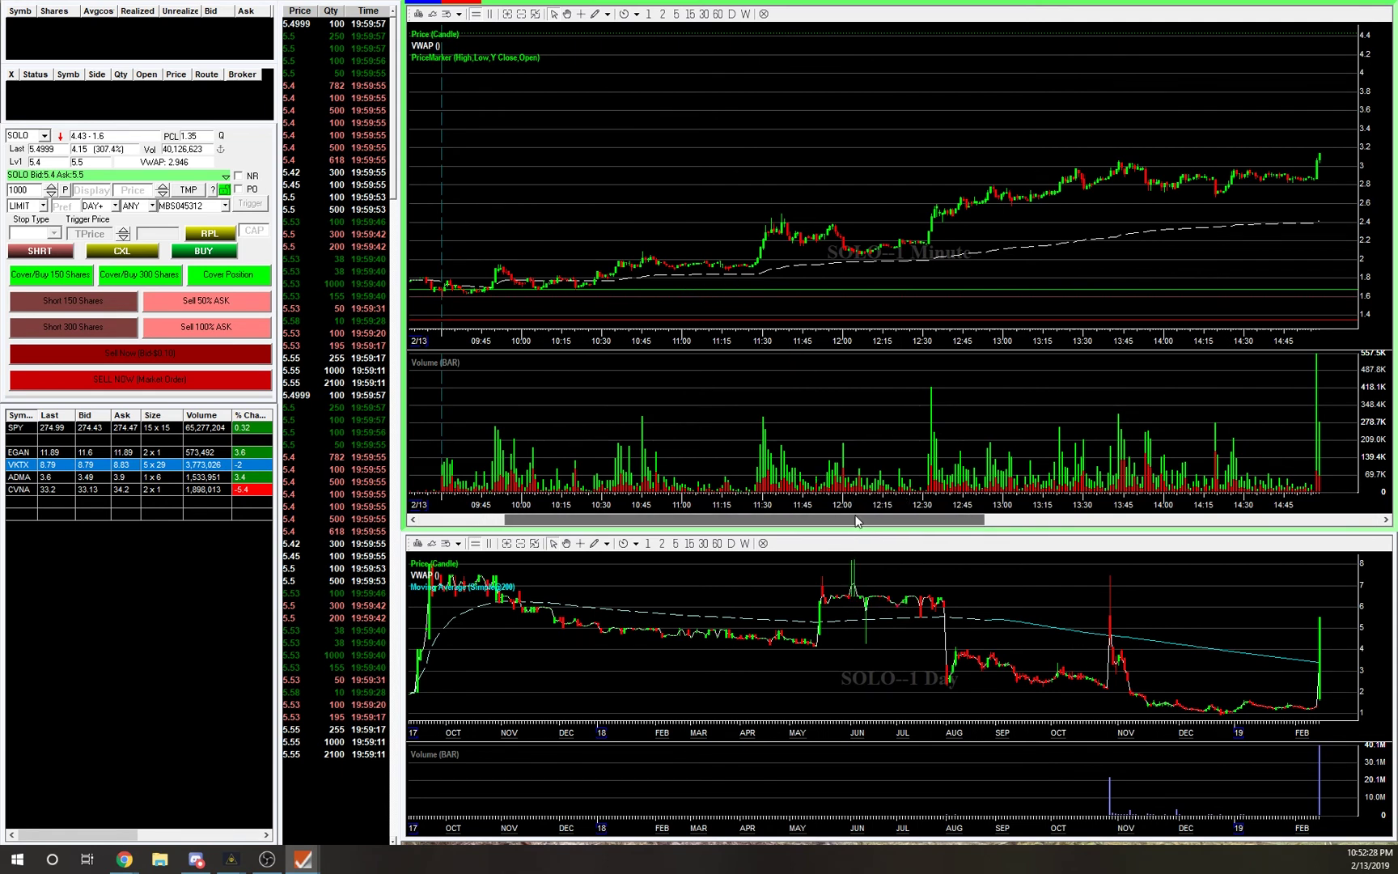
Bring the main SURE Trader window back to the front from the taskbar.
{"action": "mouse_move", "coordinate": [724, 237]}
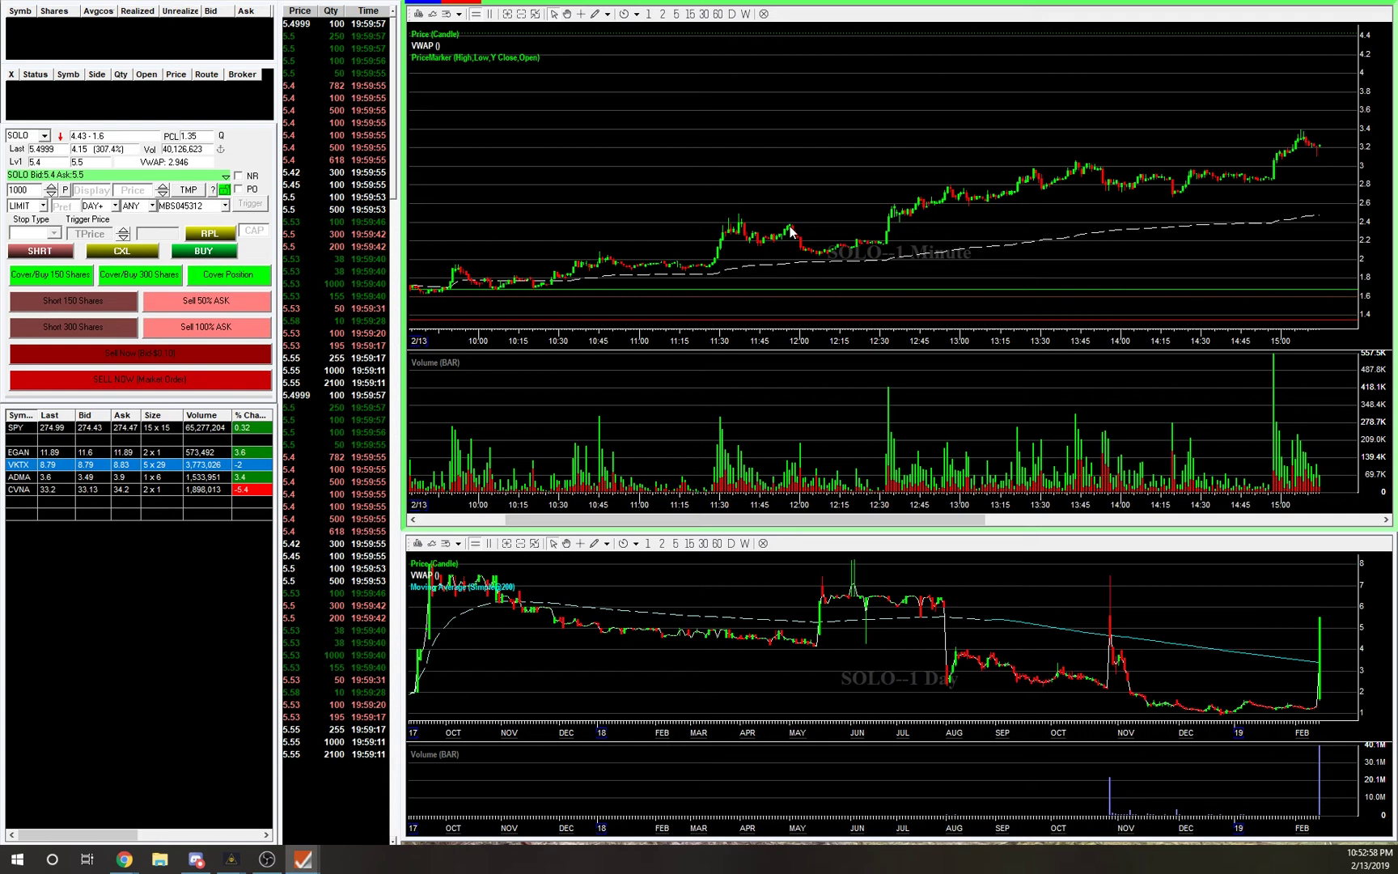
{"action": "mouse_move", "coordinate": [821, 257]}
{"action": "mouse_move", "coordinate": [303, 859]}
{"action": "left_click", "coordinate": [94, 813]}
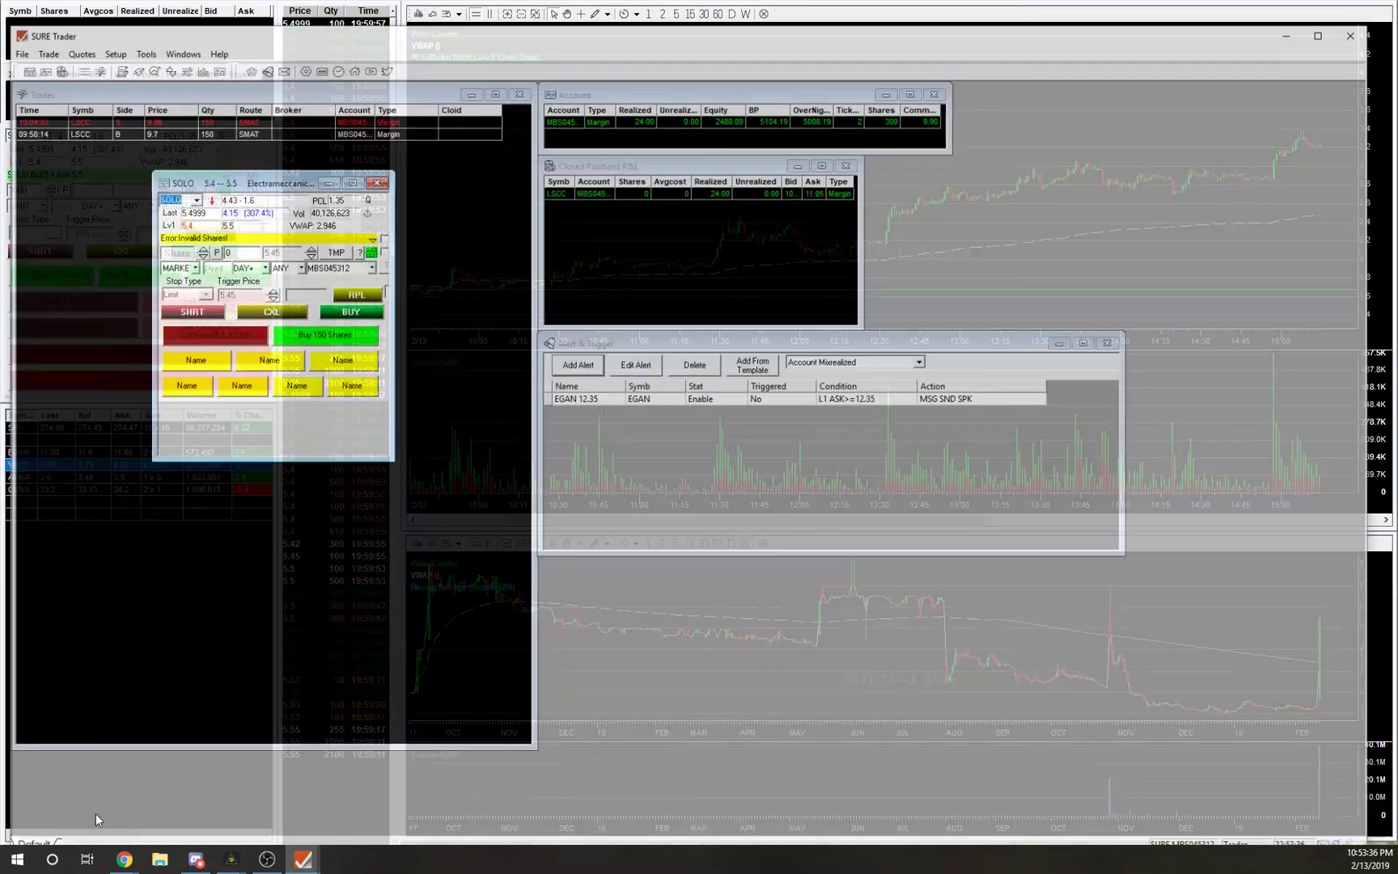